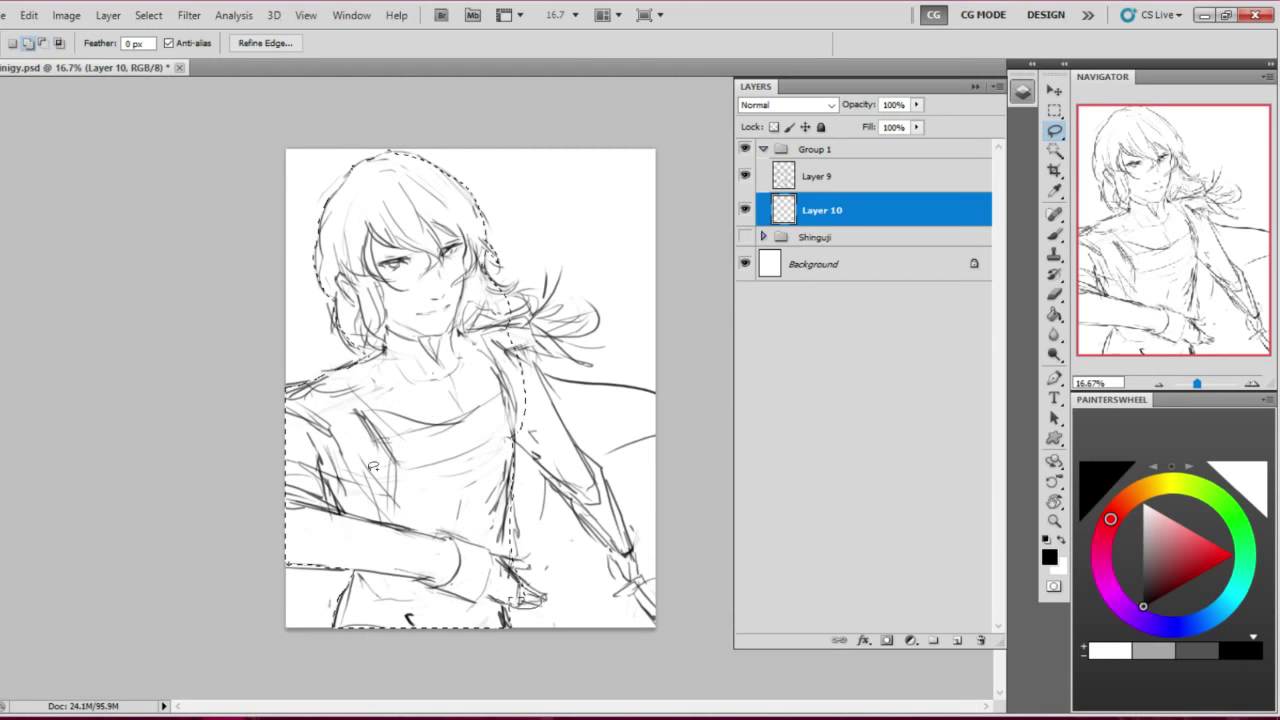
Extend the lasso selection around the ponytail, the outstretched arm and the cape behind the character
key("shift")
mouse_move(397, 258)
left_mouse_down()
mouse_move(428, 282)
mouse_move(405, 356)
mouse_move(482, 438)
mouse_move(515, 440)
left_mouse_up()
mouse_move(540, 372)
left_mouse_down()
mouse_move(656, 390)
mouse_move(560, 450)
left_mouse_up()
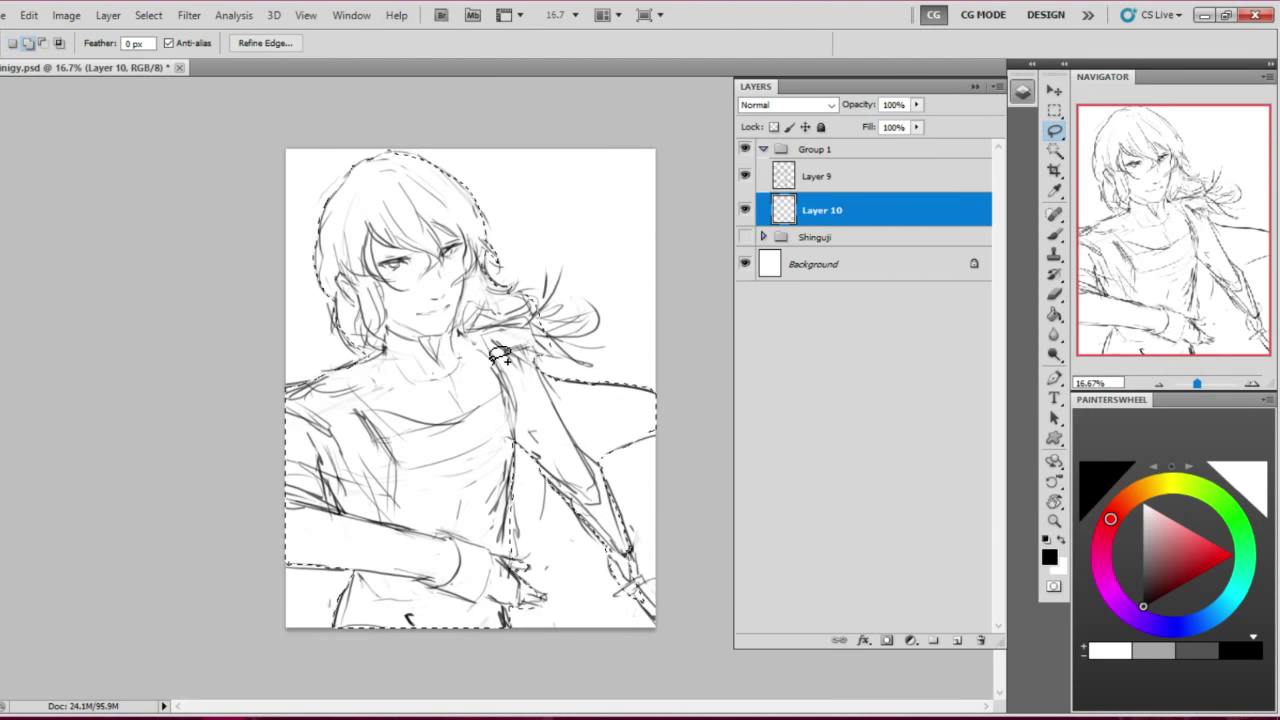
Fill the selected character silhouette with a sampled mid-grey on Layer 10 and clear the selection
key("g")
left_click(339, 333, "alt")
left_click(339, 334)
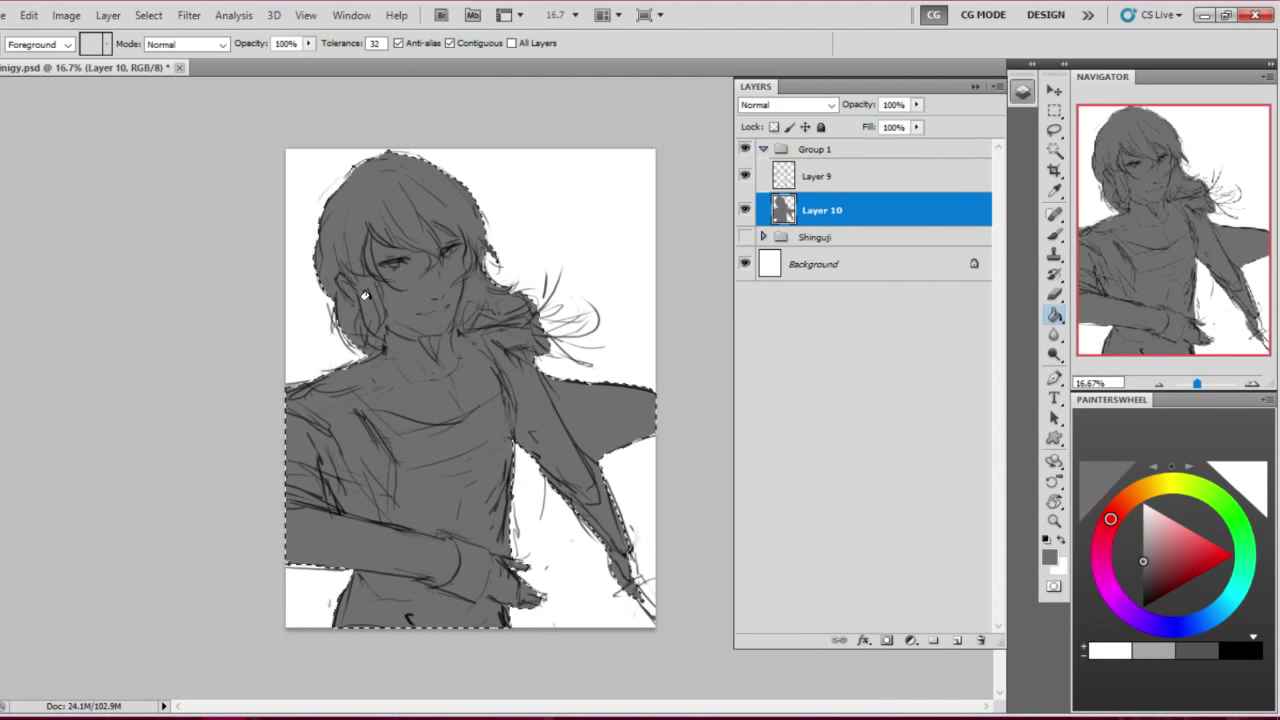
key("ctrl+d")
Add a new layer above the grey silhouette and clip it to Layer 10
key("ctrl+shift+alt+n")
right_click(857, 210)
left_click(943, 349)
Paint the hair area beside the neck dark grey with a hard round brush at 168 px
key("b")
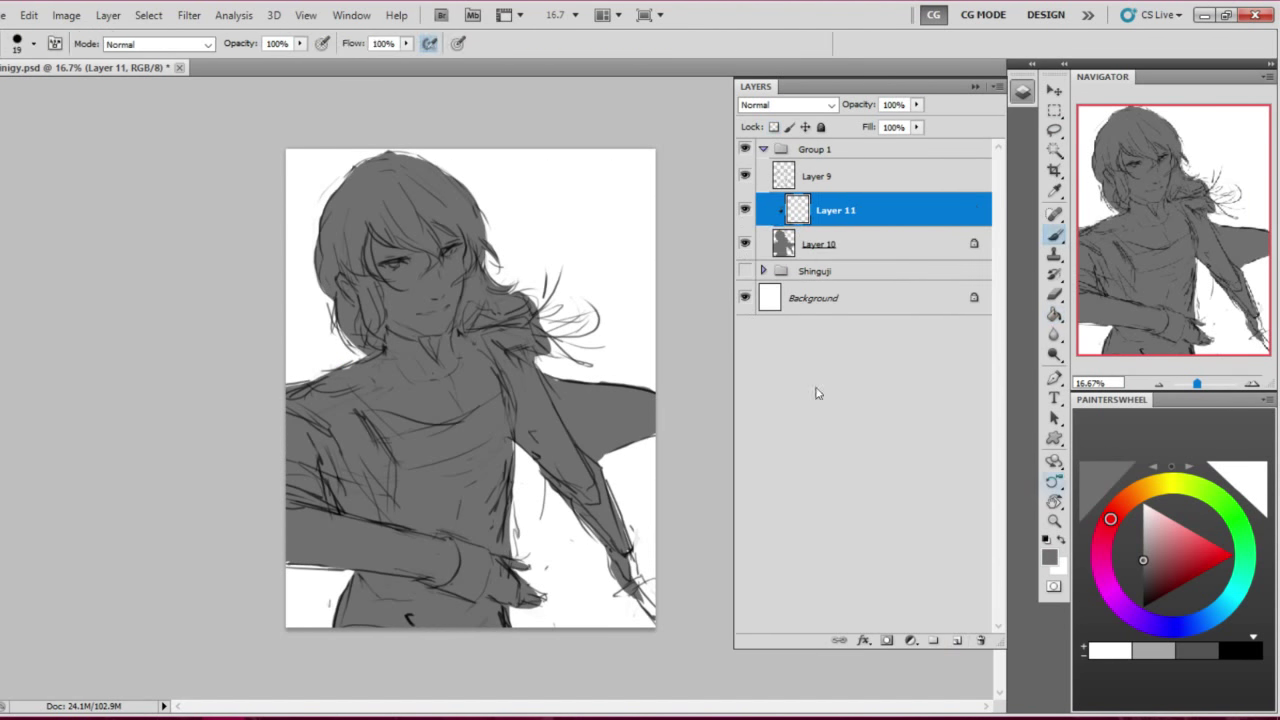
right_click(510, 316)
type("168")
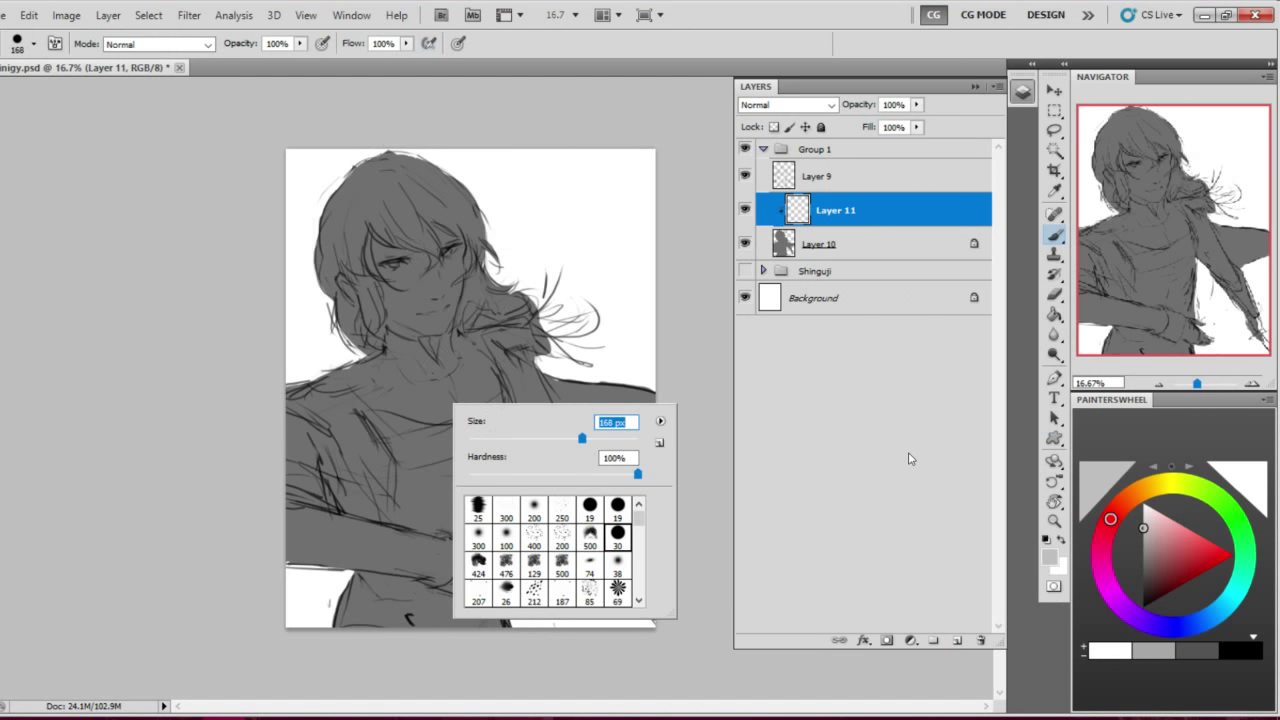
key("Return")
key("d")
left_click_drag(463, 280, 466, 325)
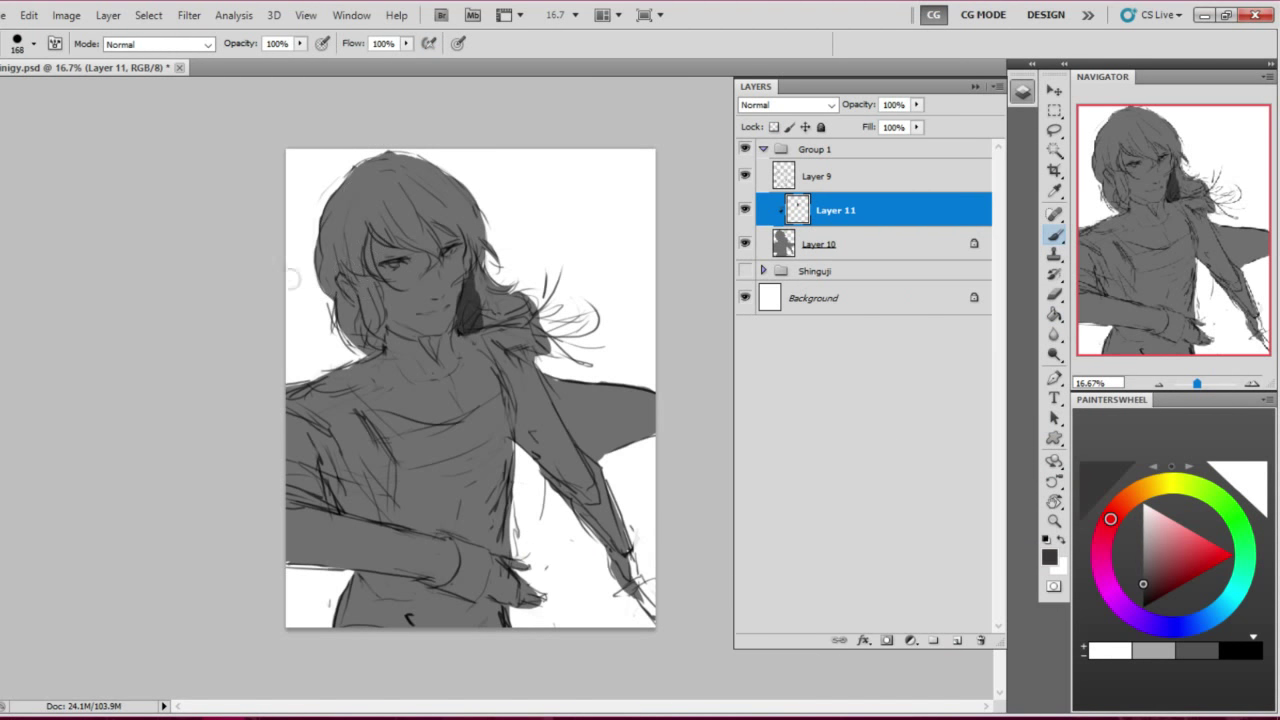
Paint the collar, upper chest, shoulders and cape flat dark grey on the clipped layer
left_click_drag(350, 385, 455, 415)
mouse_move(320, 410)
left_mouse_down()
mouse_move(440, 345)
mouse_move(465, 400)
left_mouse_up()
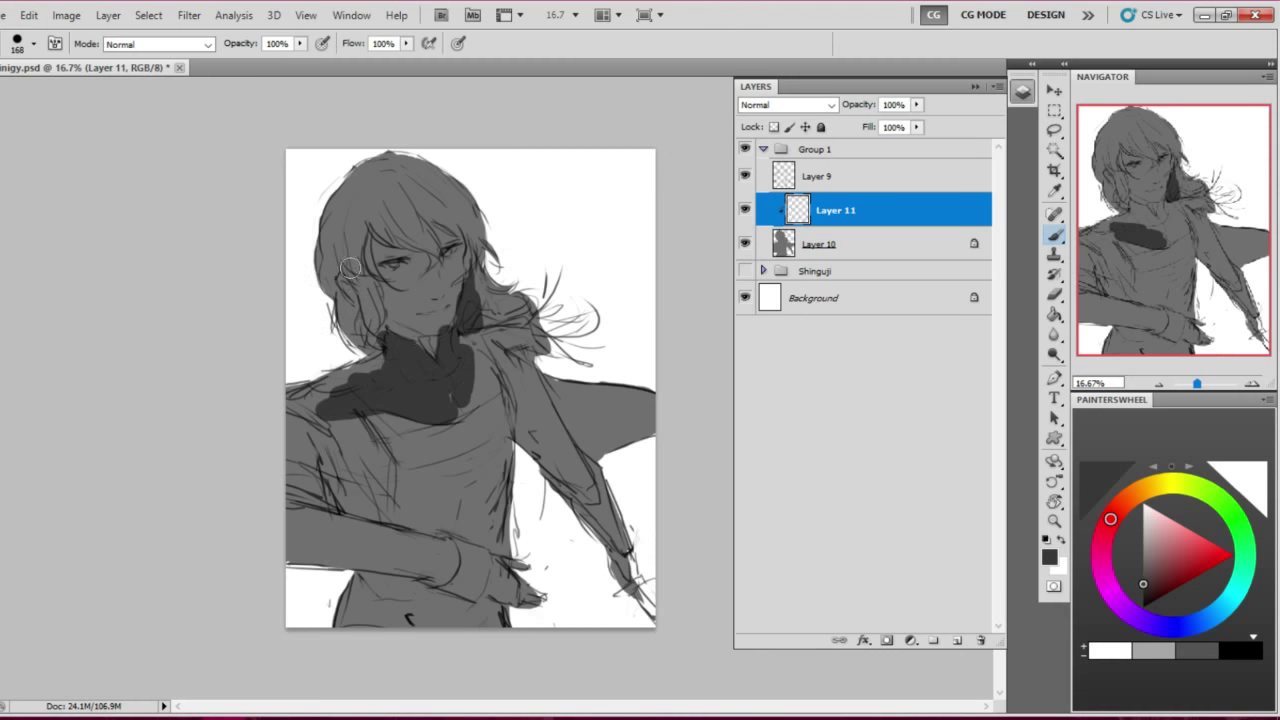
left_click_drag(470, 355, 495, 415)
left_click_drag(295, 405, 380, 365)
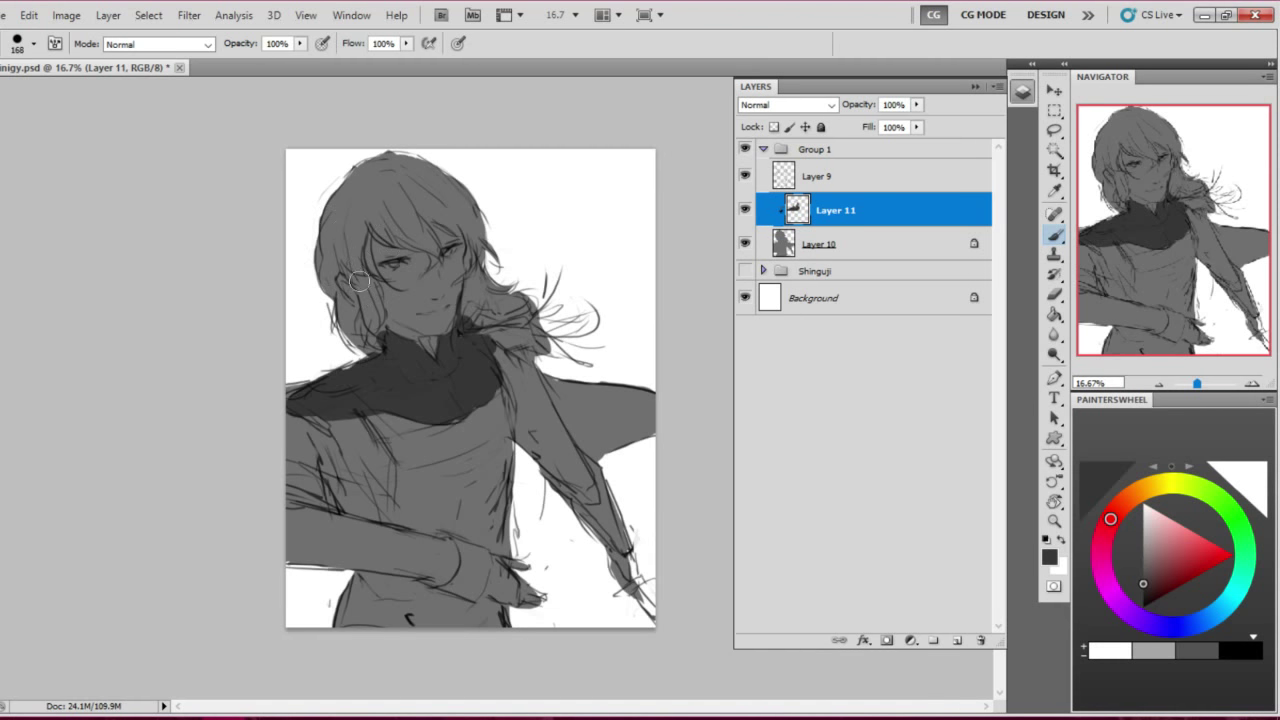
left_click_drag(555, 395, 635, 430)
Shade the lower torso, arms and outer hair with dark grey using a soft round brush at 813 px
right_click(430, 496)
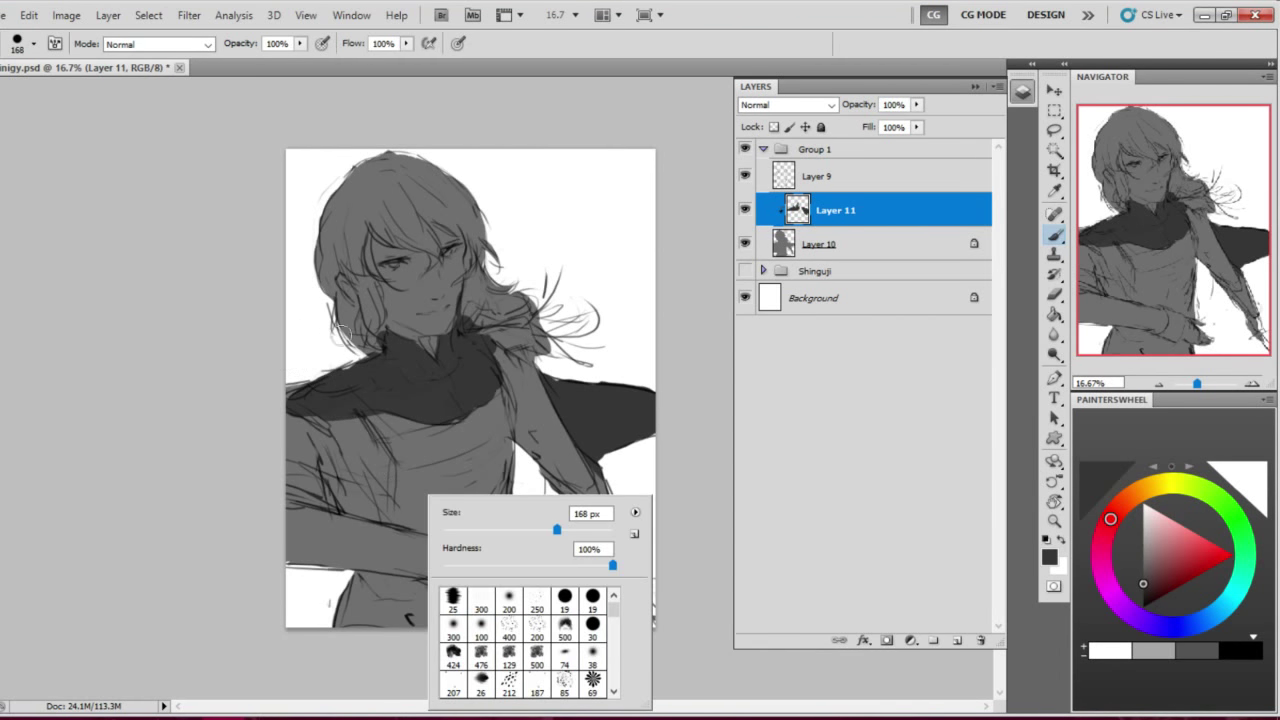
left_click(509, 600)
mouse_move(330, 560)
left_mouse_down()
mouse_move(420, 500)
mouse_move(510, 470)
mouse_move(610, 560)
left_mouse_up()
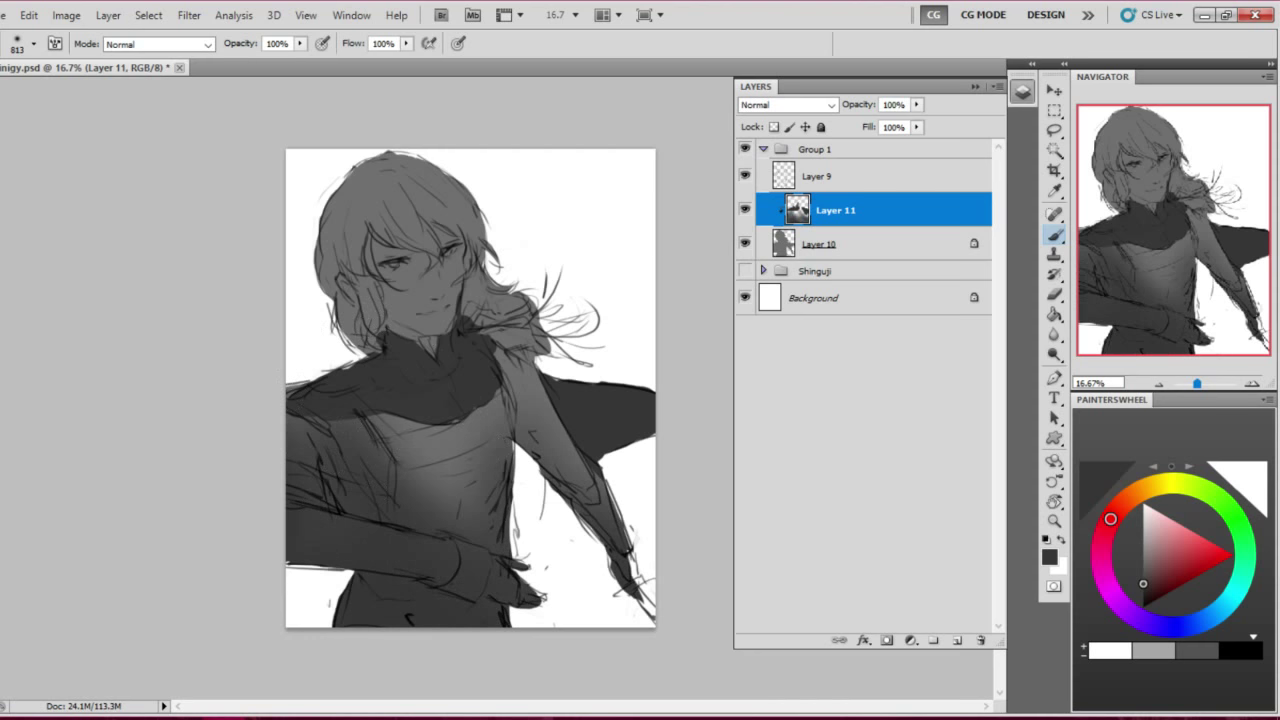
left_click_drag(340, 260, 352, 137)
left_click_drag(420, 180, 480, 260)
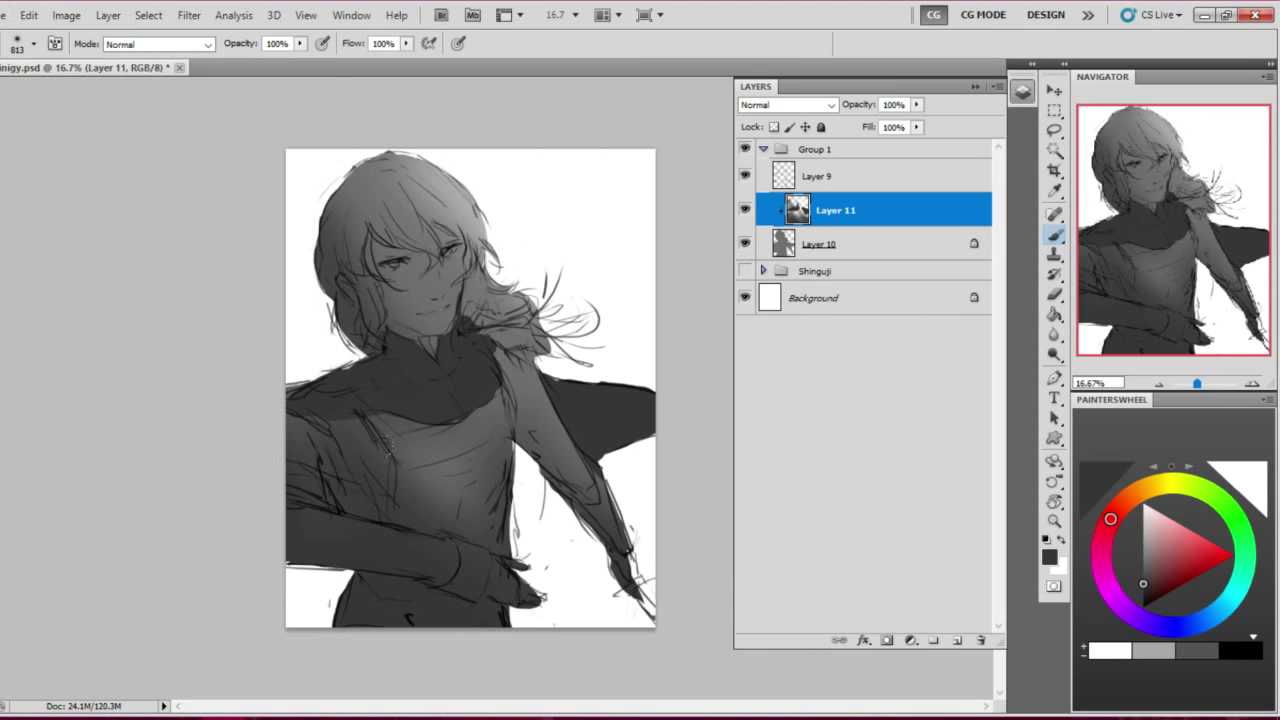
key("ctrl+z")
key("ctrl+z")
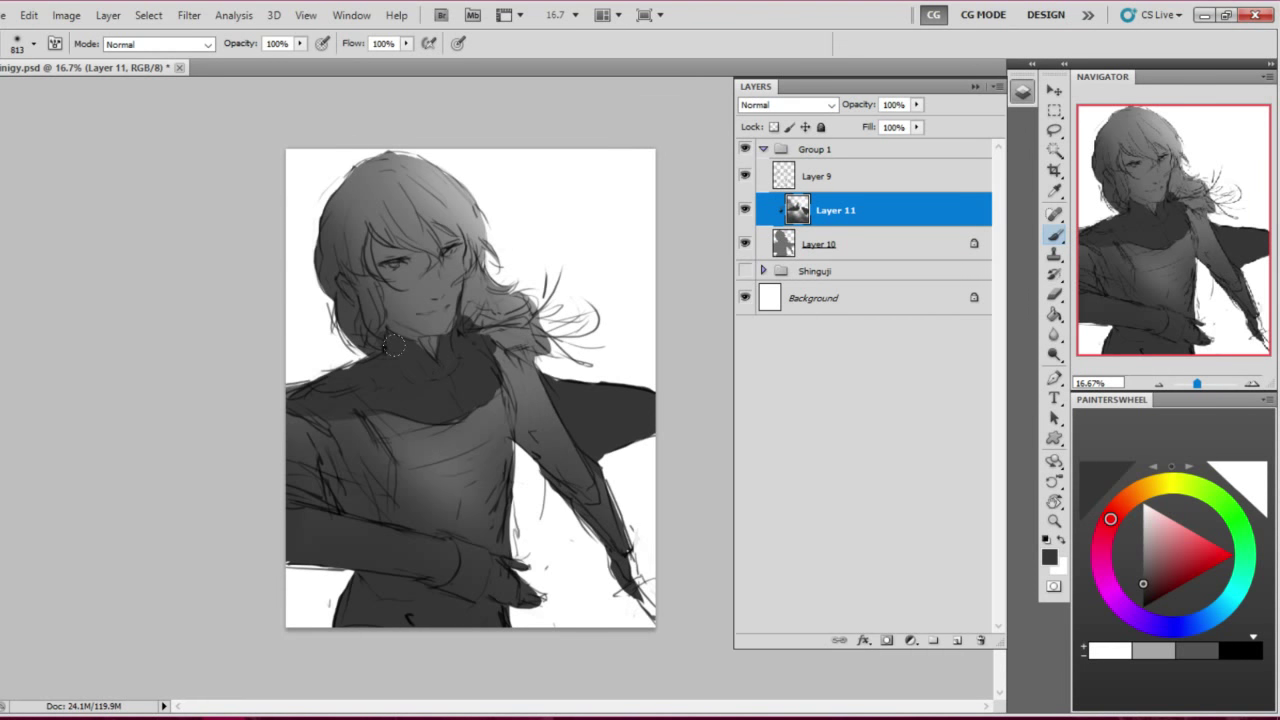
Paint shadows along the outer side of the hair in sampled greys with a 147 px hard round brush
right_click(432, 400)
key("Escape")
right_click(410, 428)
type("145")
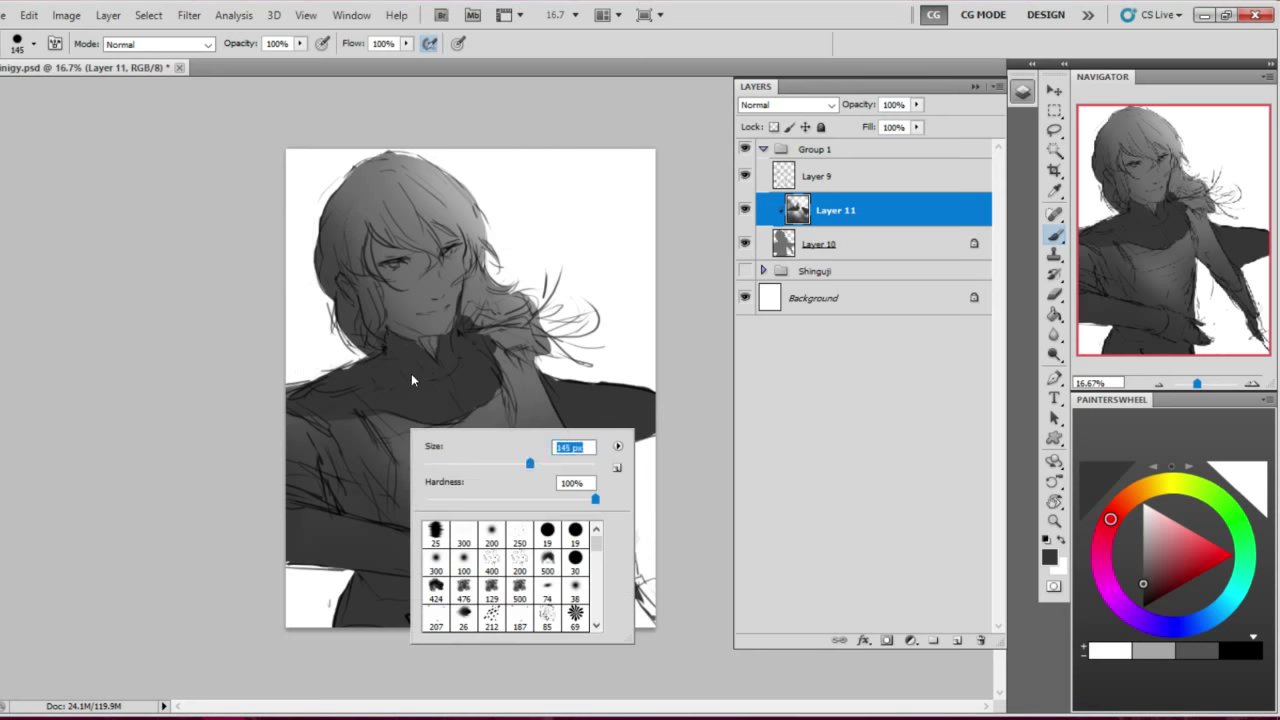
key("Return")
right_click(310, 287)
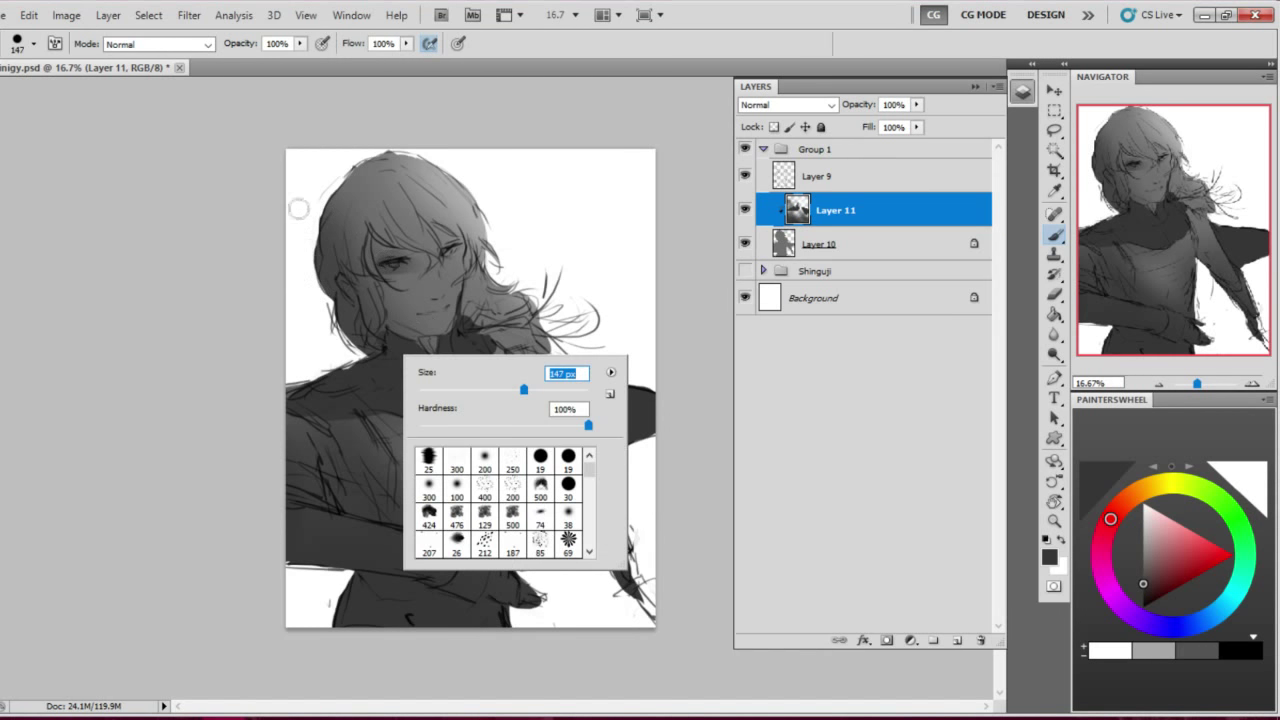
key("Escape")
left_click(300, 215, "alt")
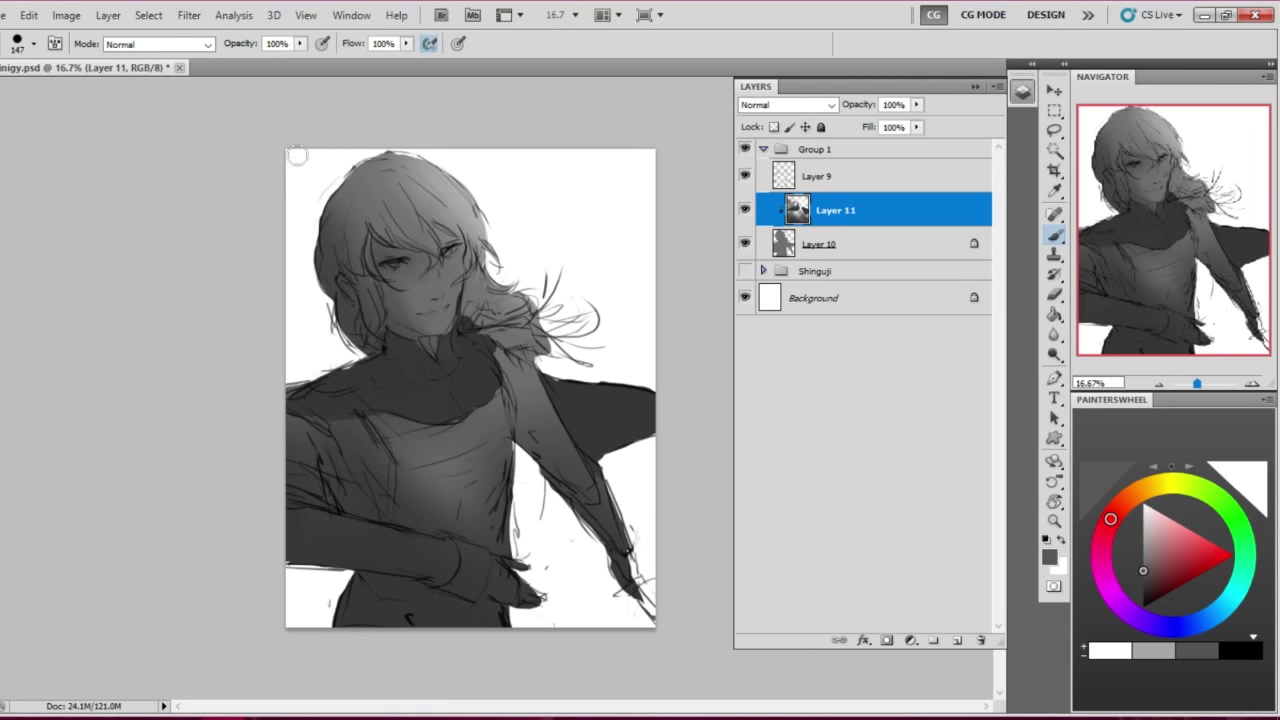
left_click(328, 230, "alt")
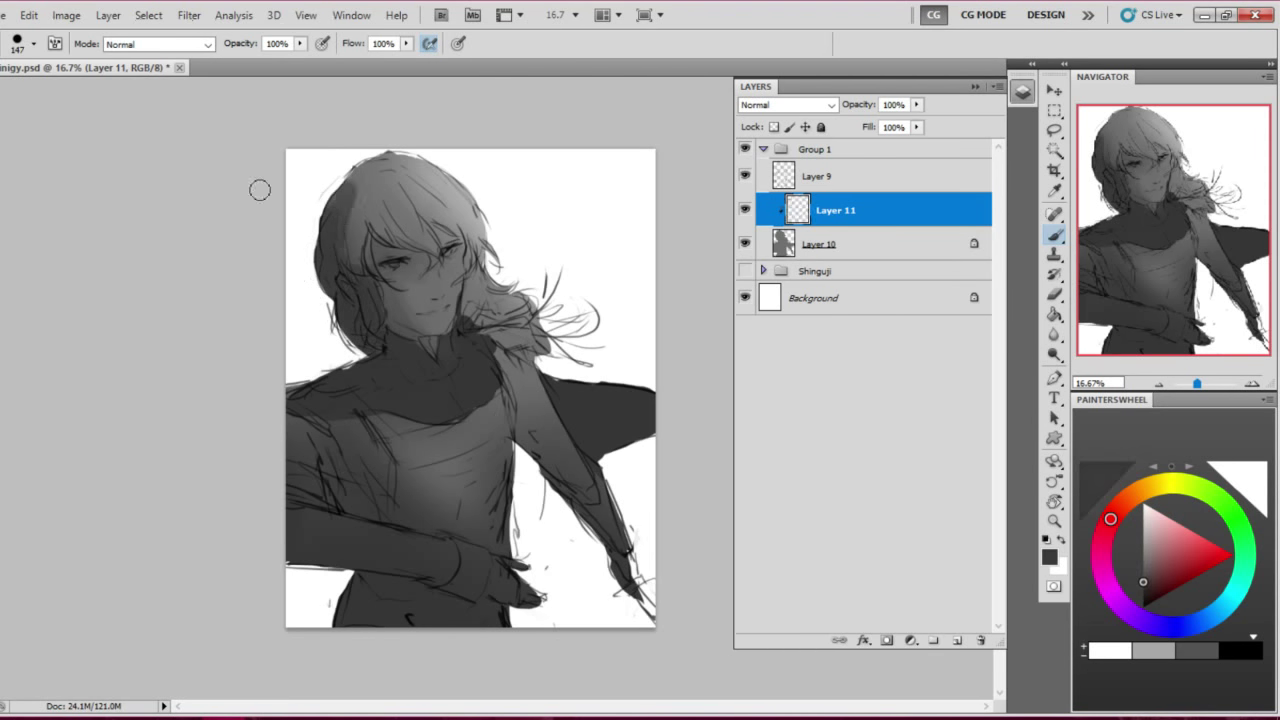
left_click(288, 158, "alt")
left_click(346, 219, "alt")
Shade the face, side hair and ponytail with sampled greys, using brush sizes of 199 px and 112 px
right_click(446, 245)
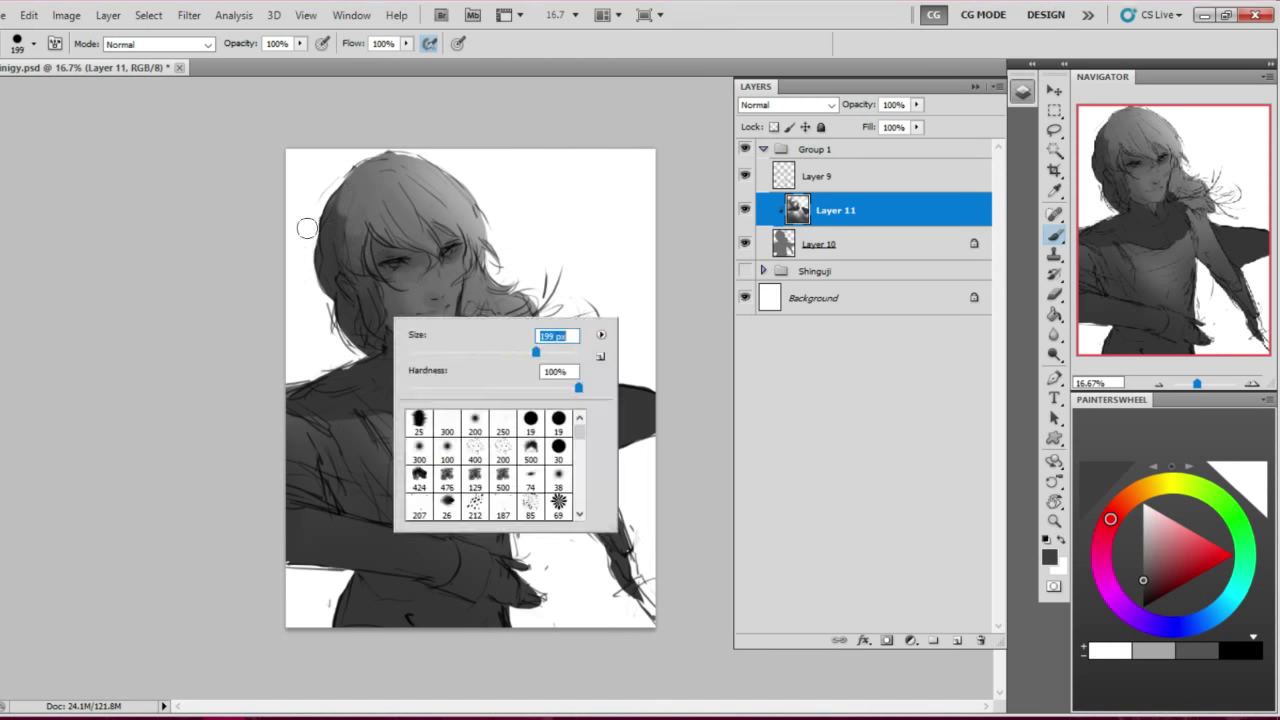
key("Return")
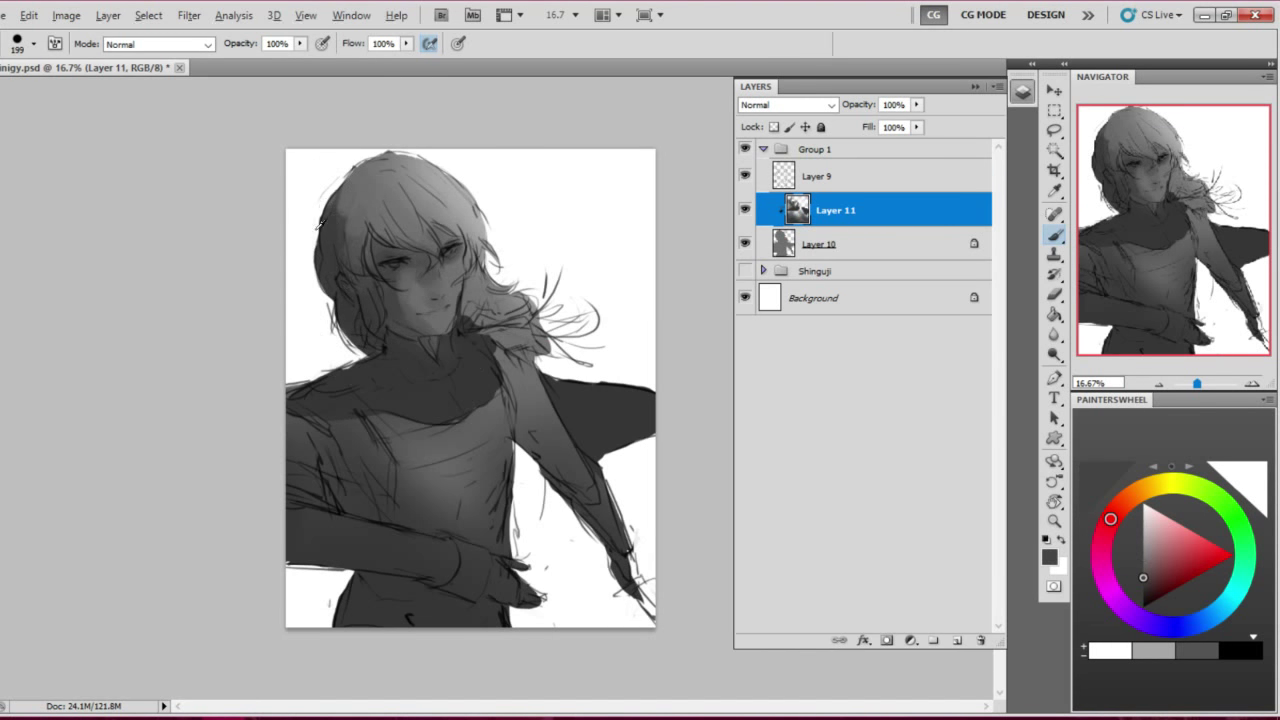
right_click(446, 270)
key("Return")
left_click(342, 243, "alt")
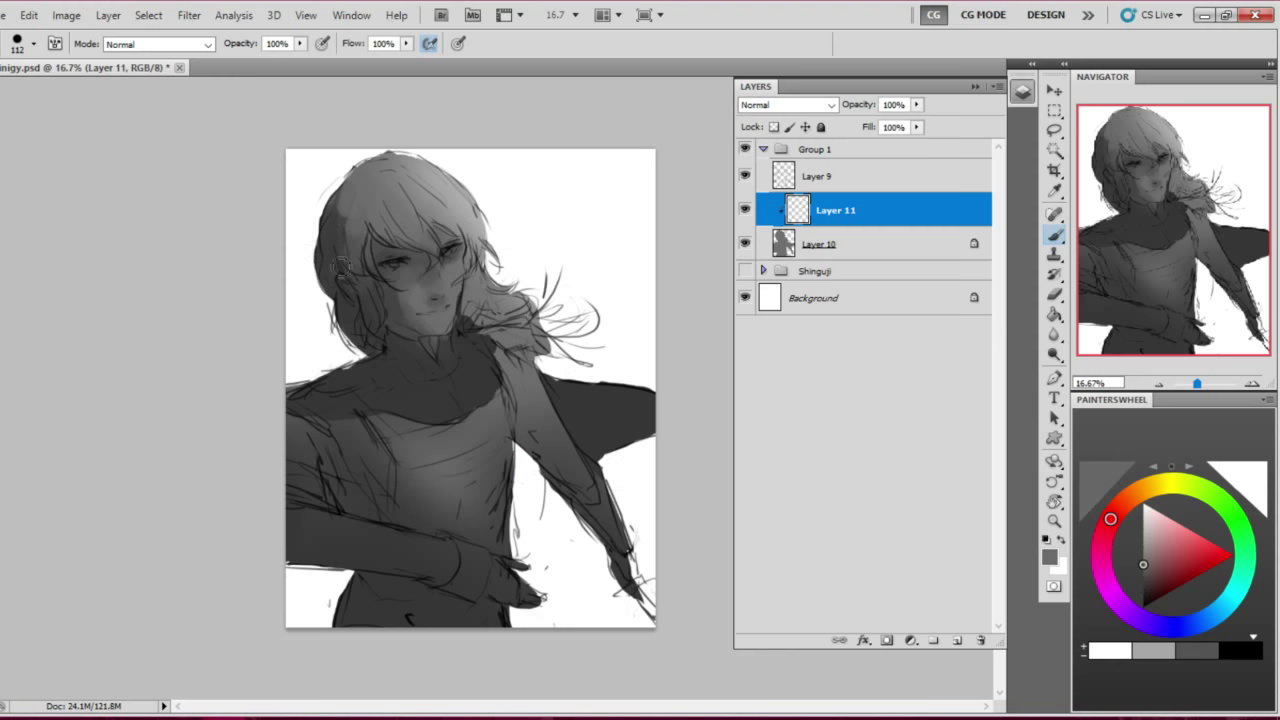
left_click(338, 208, "alt")
left_click(362, 213, "alt")
left_click(356, 200, "alt")
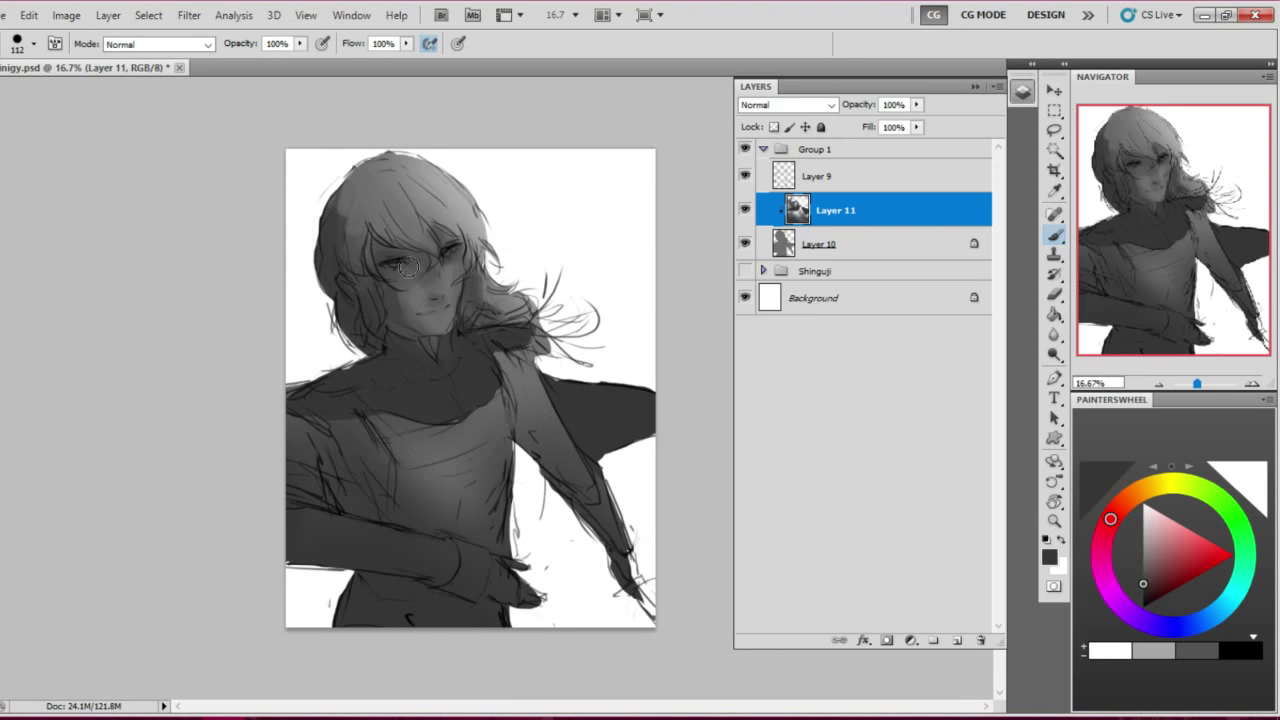
Merge the clipped shading layer down into Layer 10
right_click(900, 206)
left_click(950, 569)
Paint shading strokes over the crown and fringe of the hair on Layer 10
scroll(380, 240, "up", 2)
right_click(351, 319)
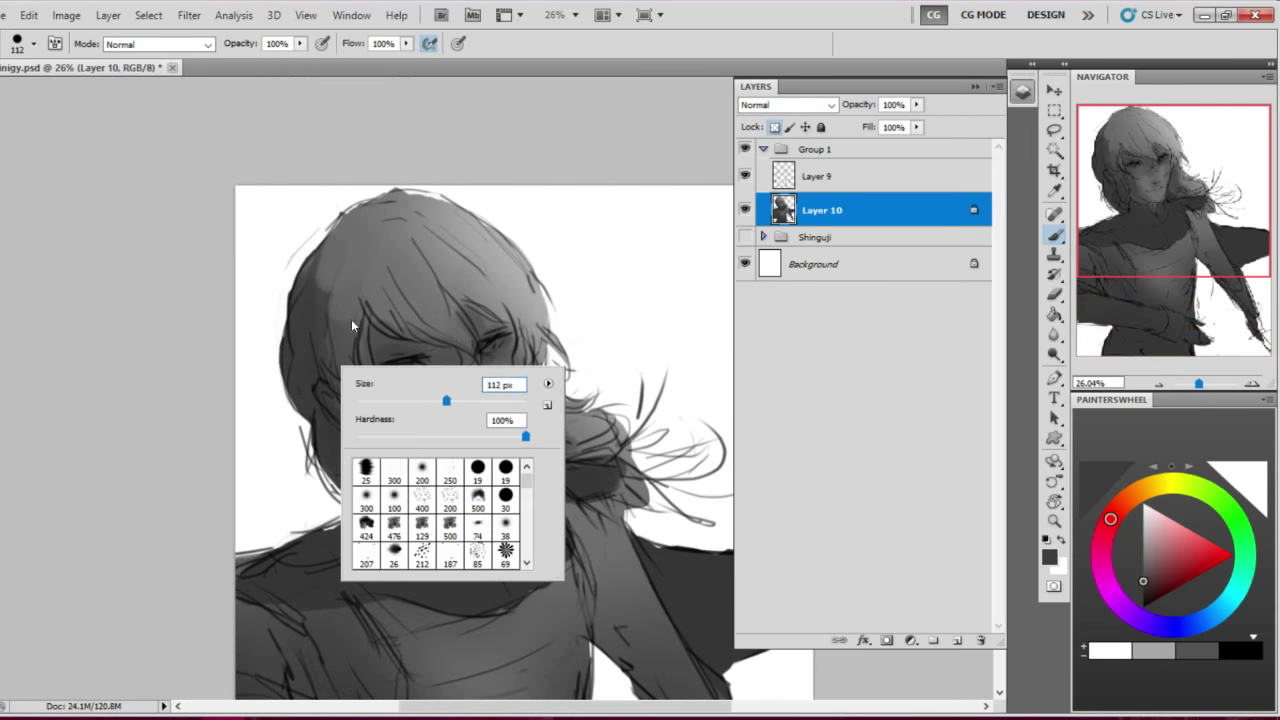
key("Return")
left_click_drag(400, 230, 490, 350)
left_click_drag(480, 300, 570, 360)
left_click_drag(540, 300, 585, 365)
Blend the hair and face shading in sampled greys with the hard brush at 158 px and 182 px
right_click(532, 275)
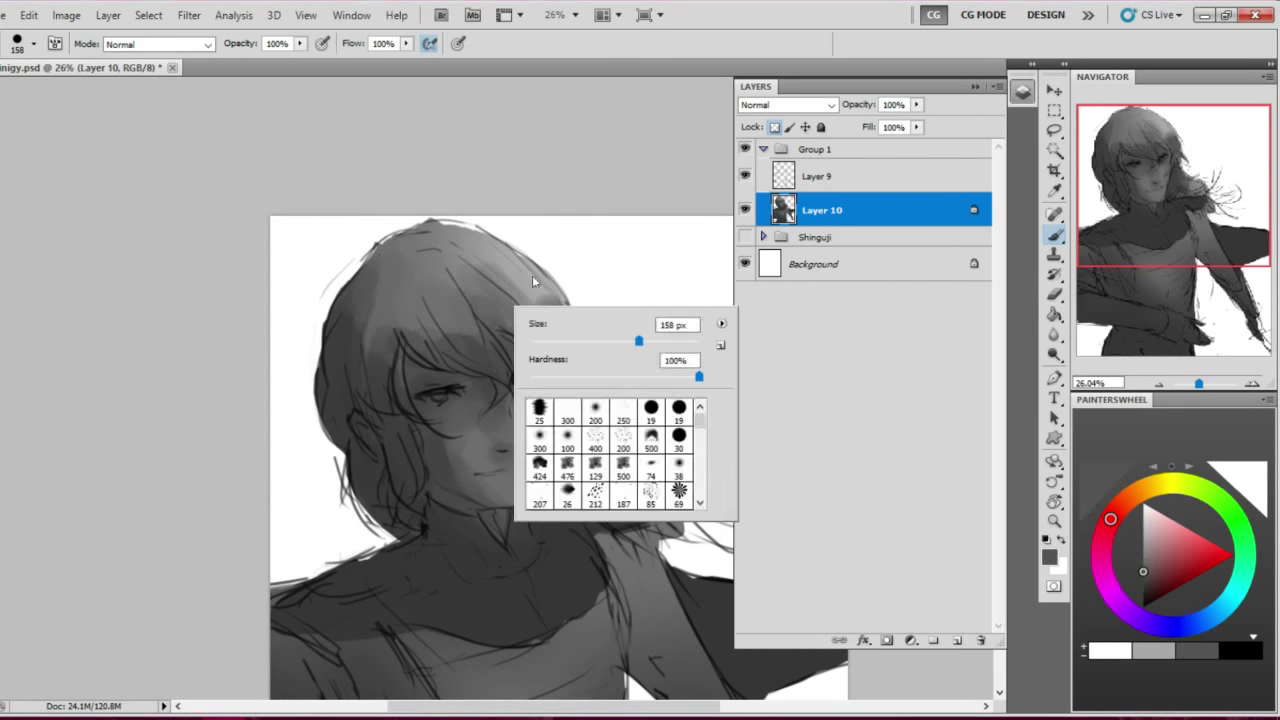
key("Return")
mouse_move(520, 300)
left_mouse_down()
mouse_move(340, 219)
mouse_move(379, 97)
left_mouse_up()
right_click(532, 342)
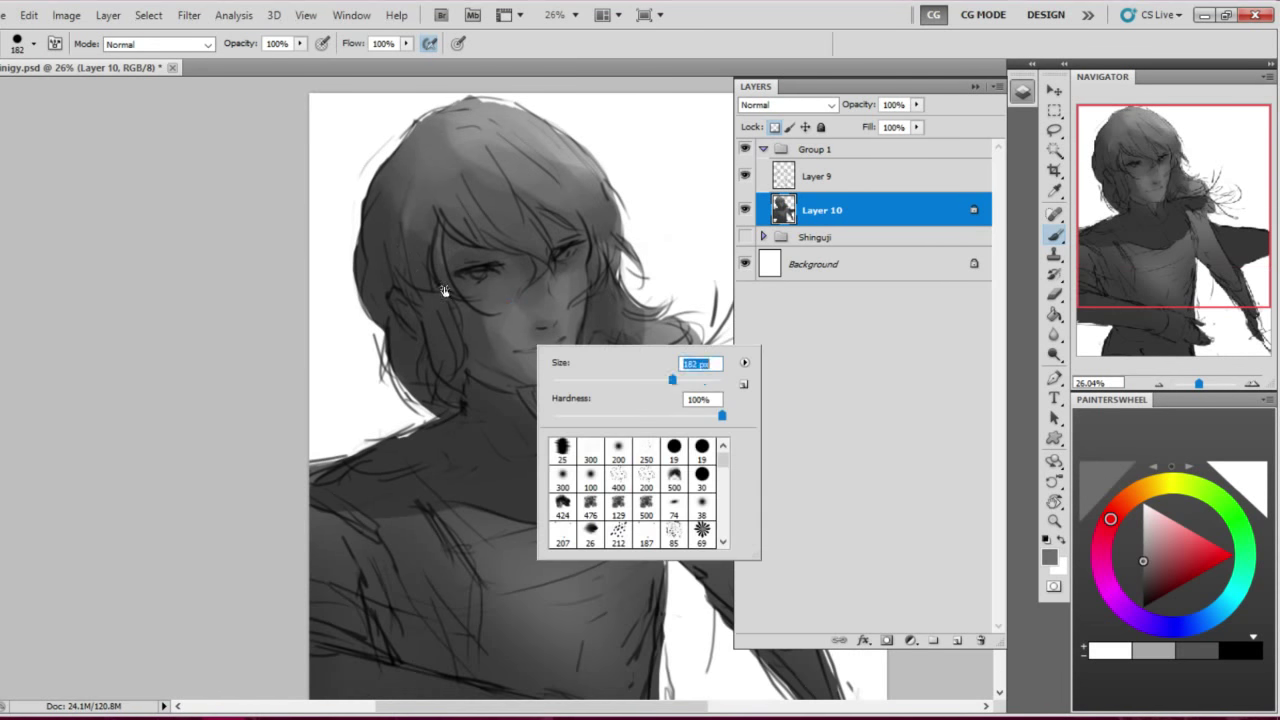
key("Return")
left_click(474, 365, "alt")
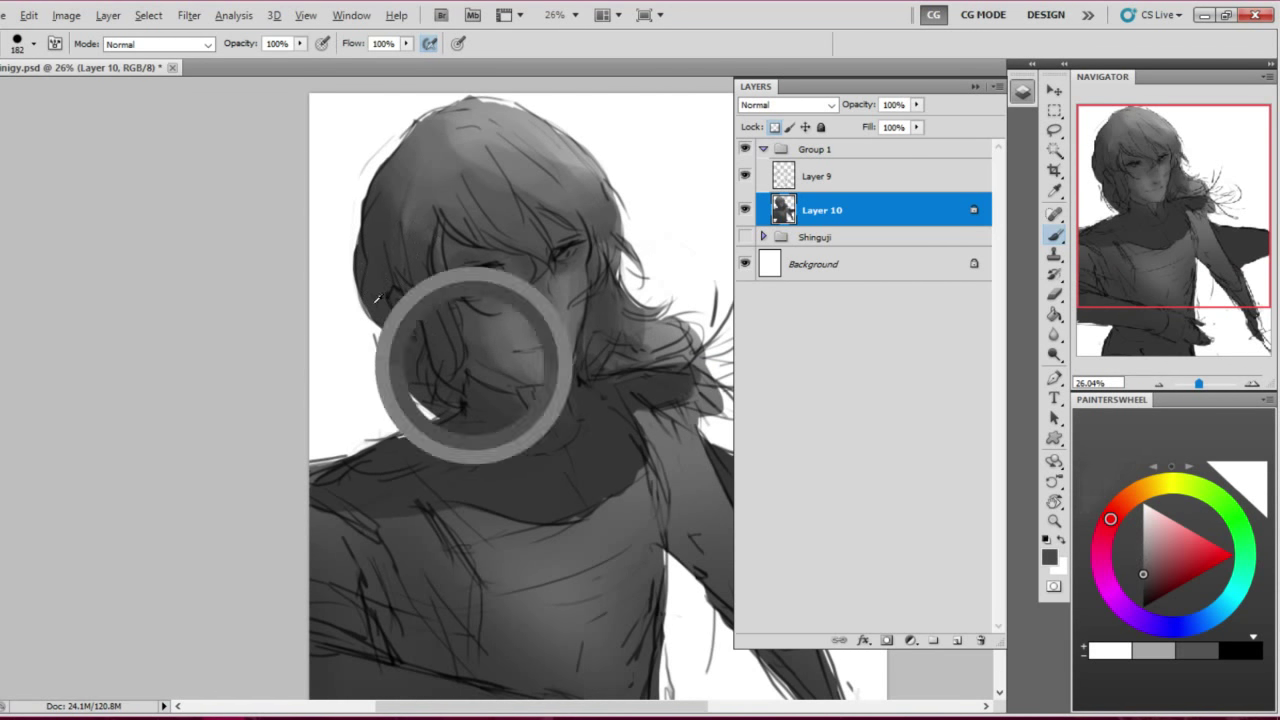
Refine the shading of the side hair and face with the brush at 92 px
right_click(547, 312)
key("Return")
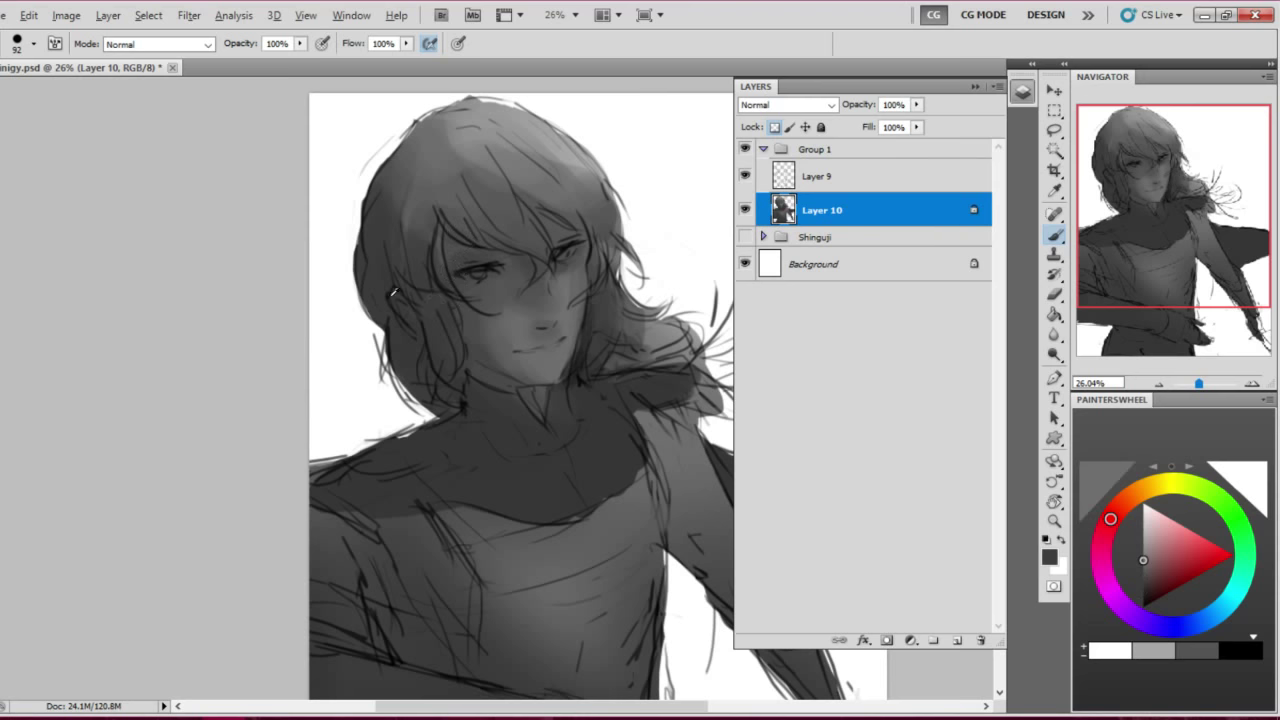
left_click_drag(348, 281, 374, 258)
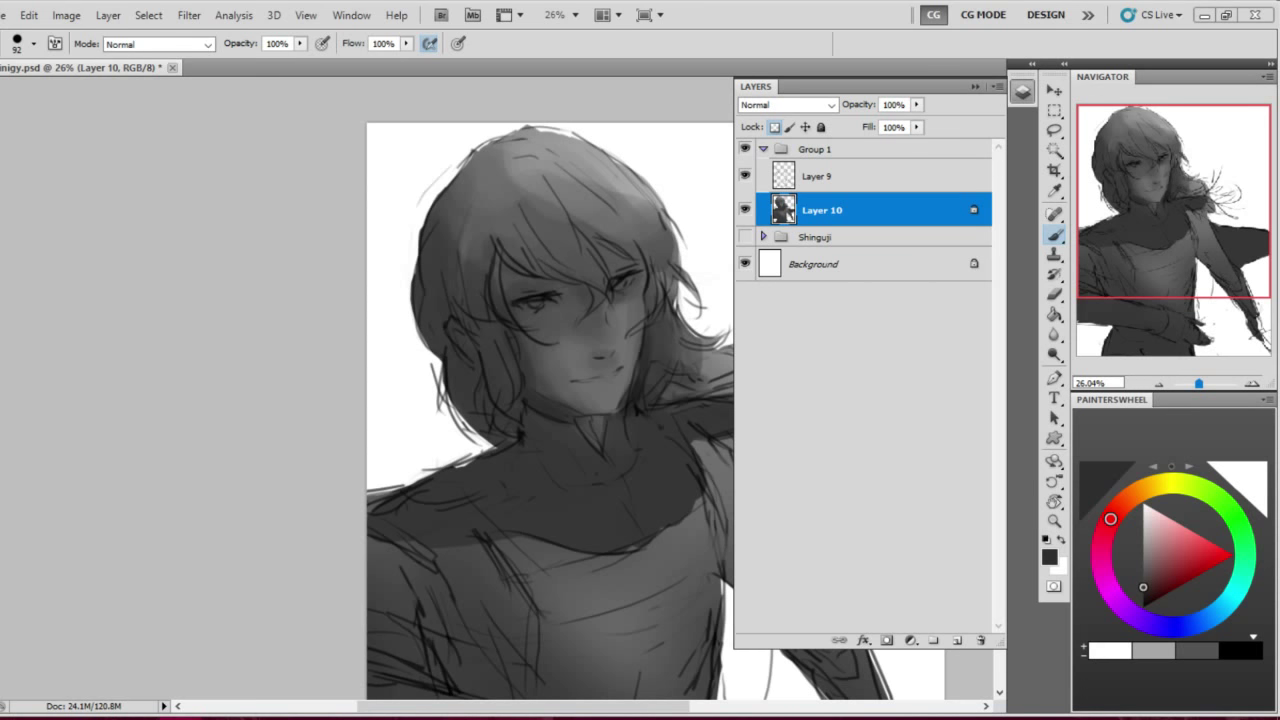
left_click_drag(400, 257, 520, 268)
left_click_drag(440, 220, 455, 263)
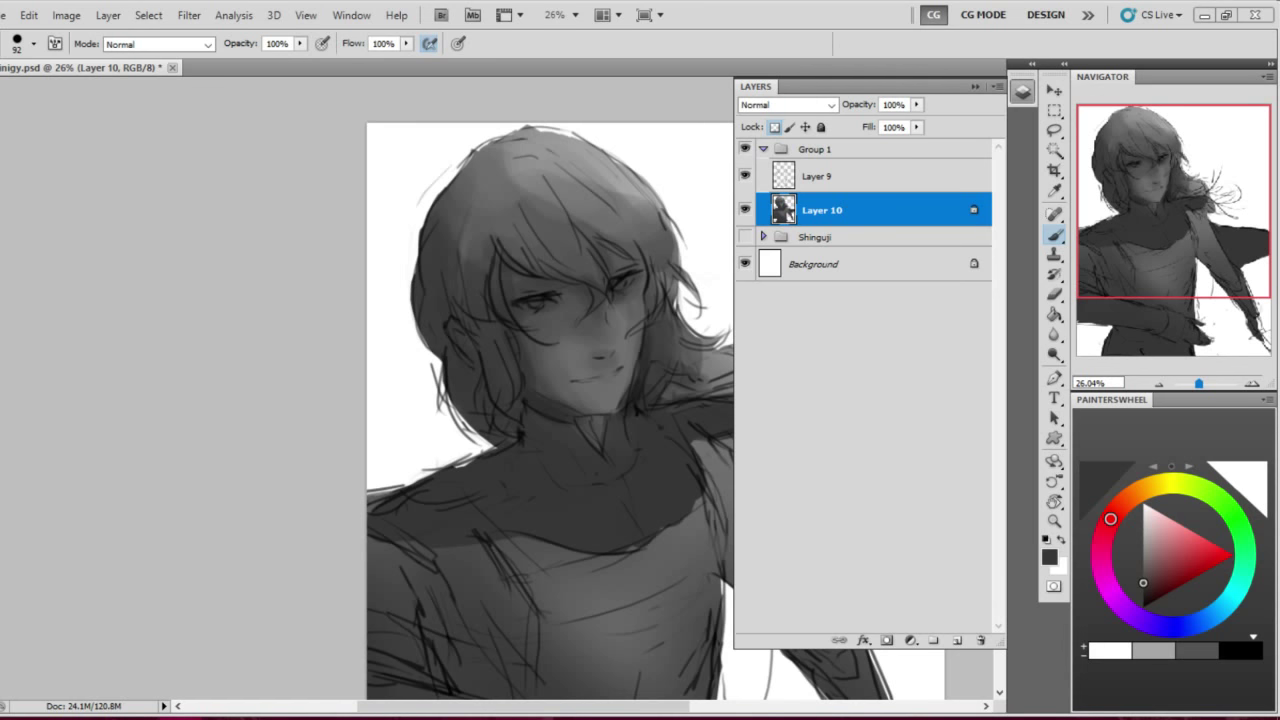
Darken both eyes with near-black strokes and touch up the nearby hair with a sampled grey
key("d")
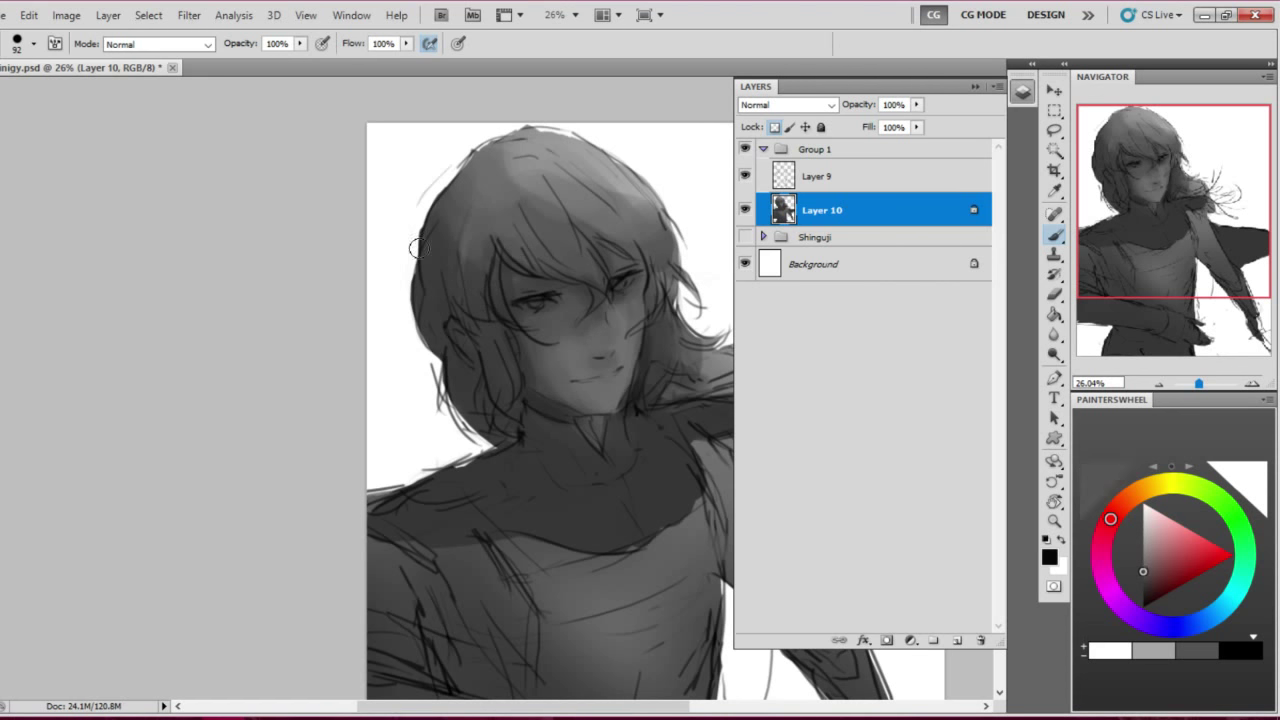
left_click_drag(522, 300, 548, 306)
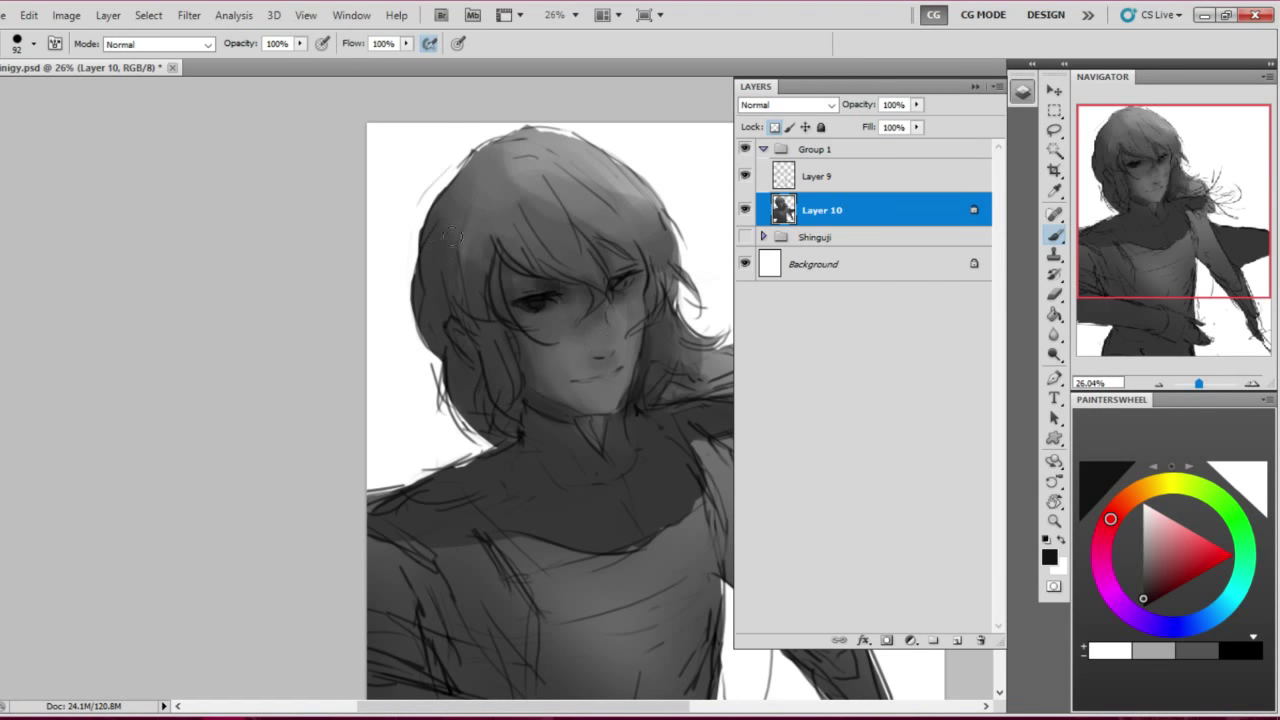
left_click(533, 301, "alt")
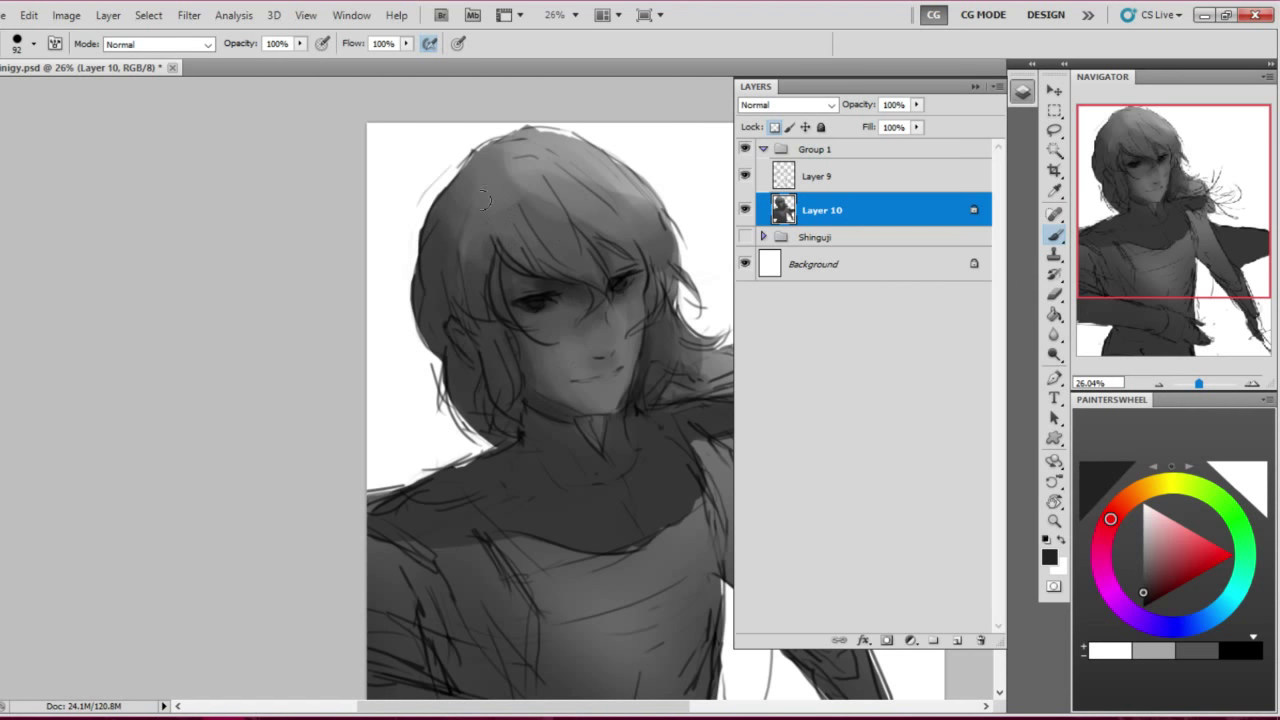
left_click(478, 243, "alt")
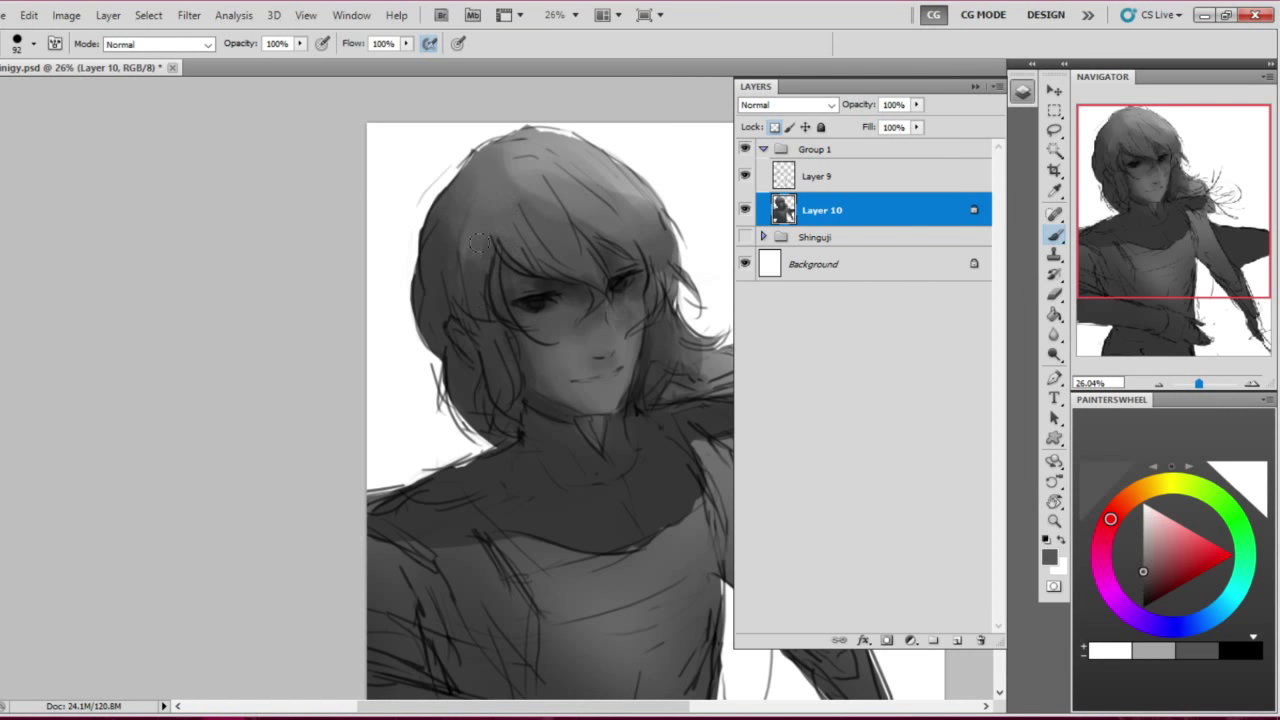
key("d")
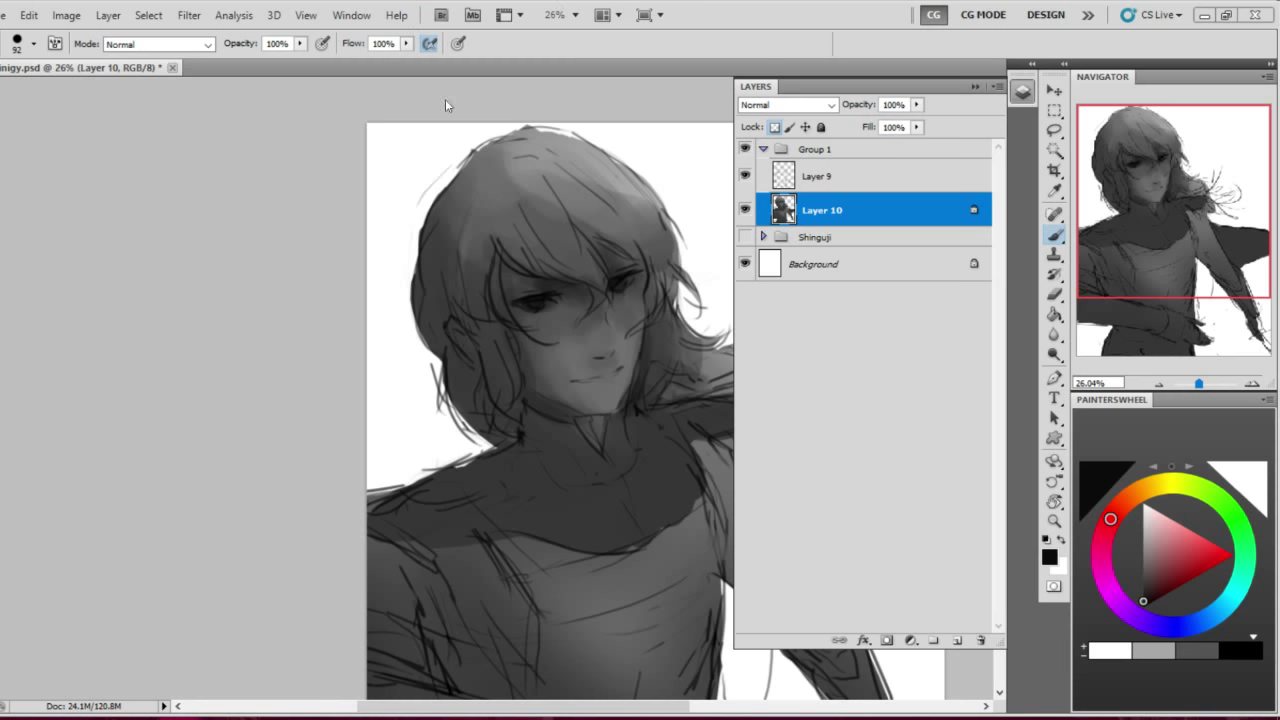
Shade the hair beside the ear on Layer 10 in sampled dark greys, with the brush at 112 px and 77 px
left_click_drag(446, 105, 414, 91)
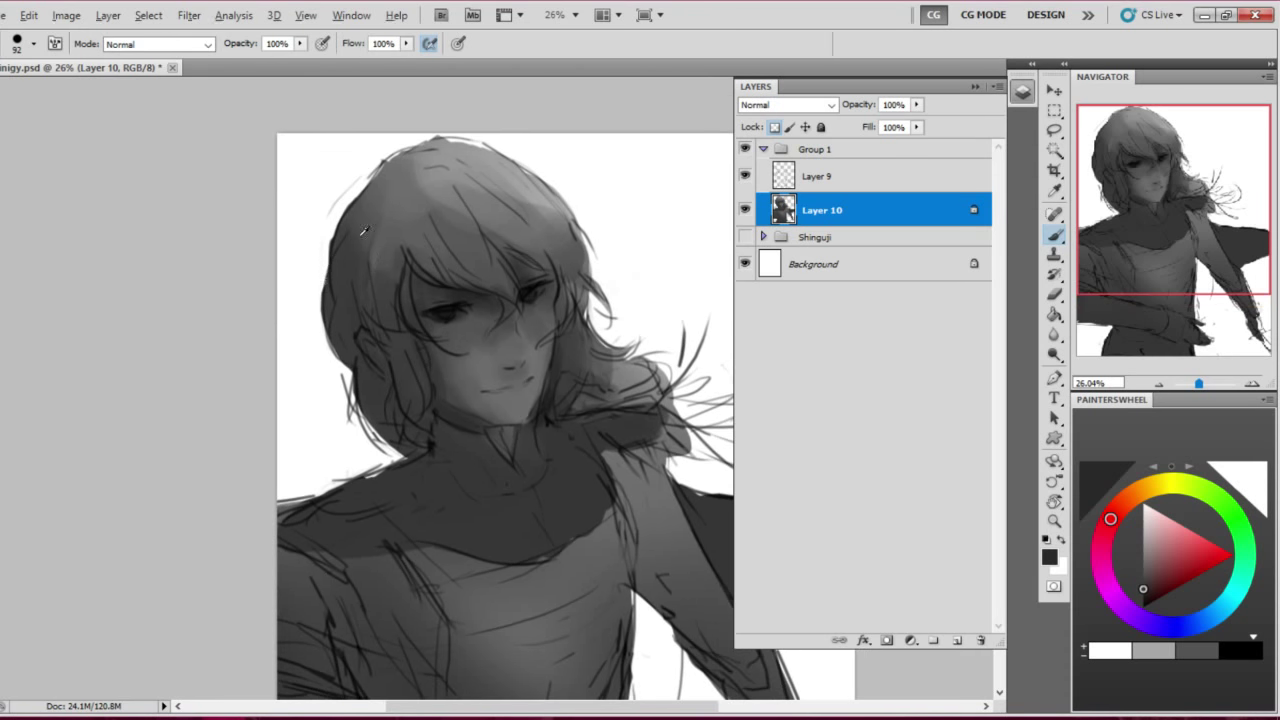
left_click(352, 248, "alt")
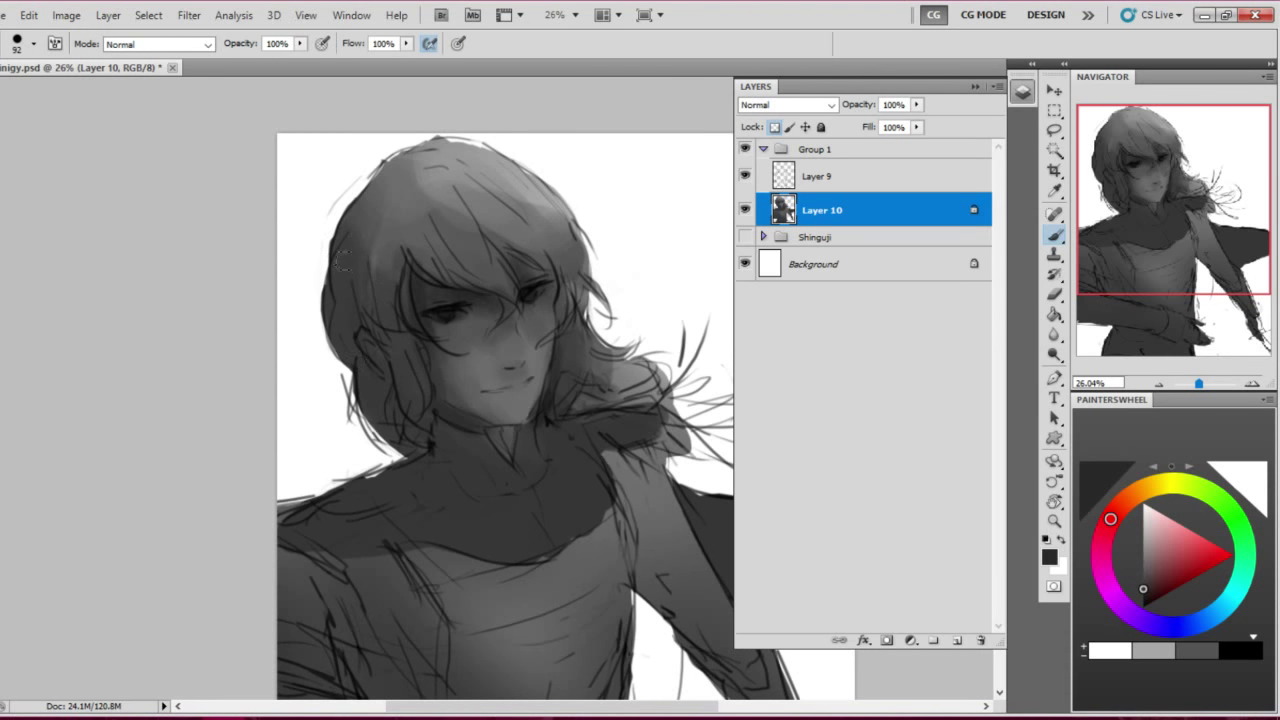
key("bracketright")
key("bracketright")
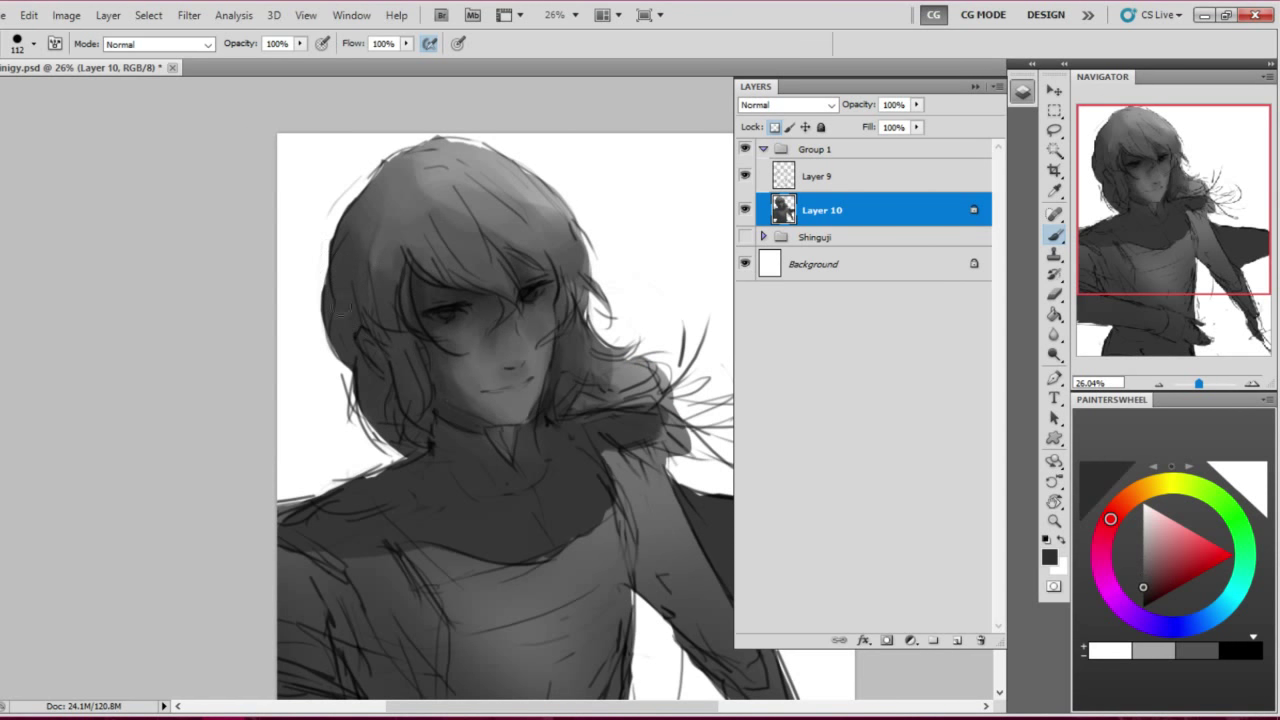
left_click(352, 296, "alt")
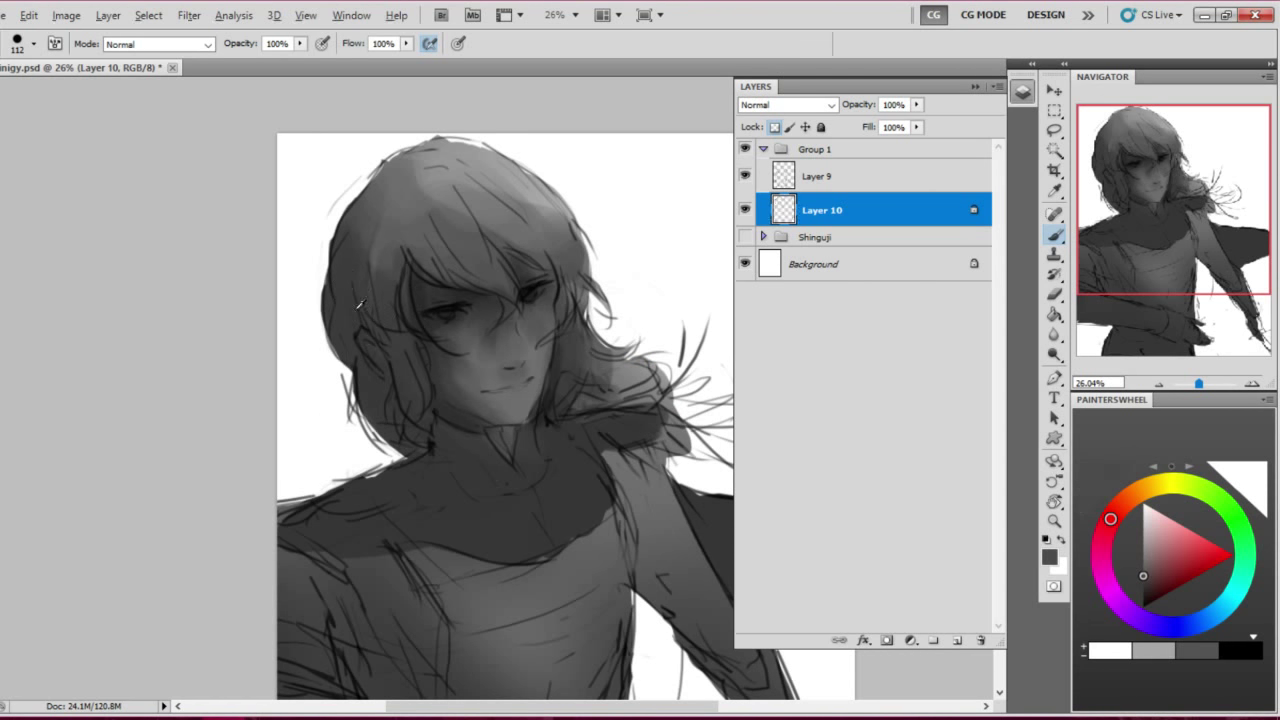
right_click(345, 277)
key("Return")
left_click_drag(422, 344, 446, 305)
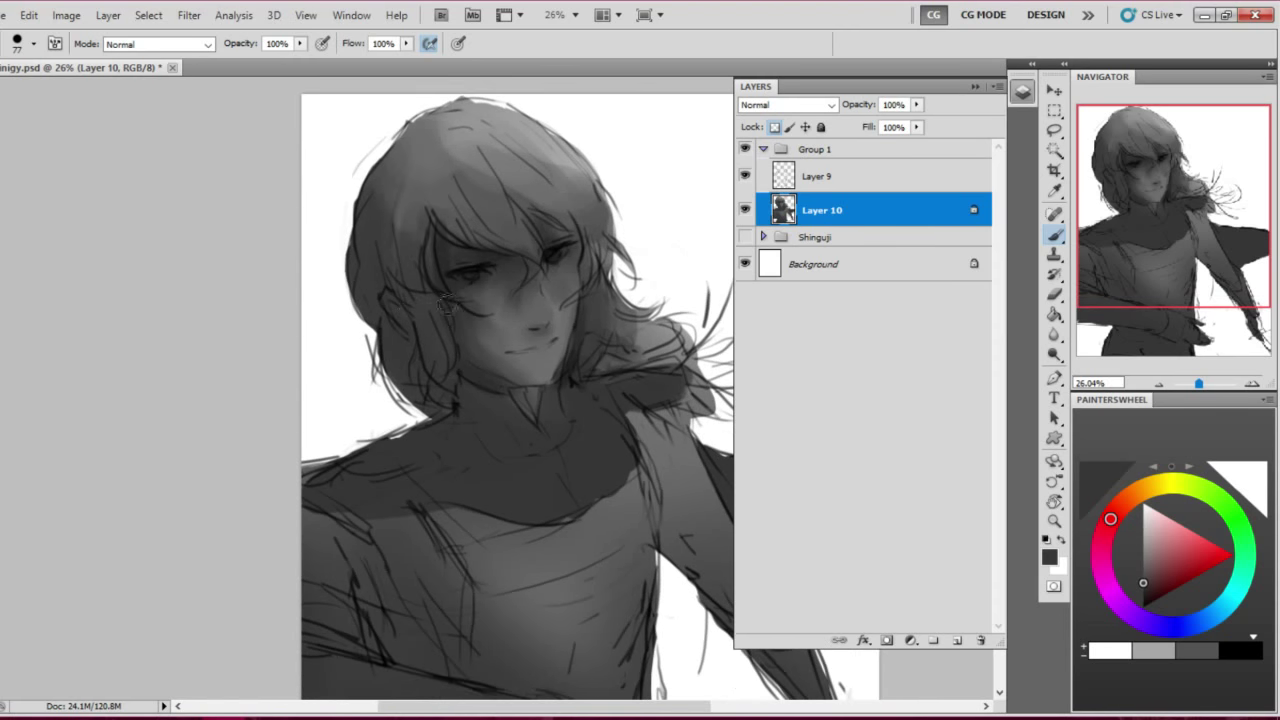
left_click(378, 254, "alt")
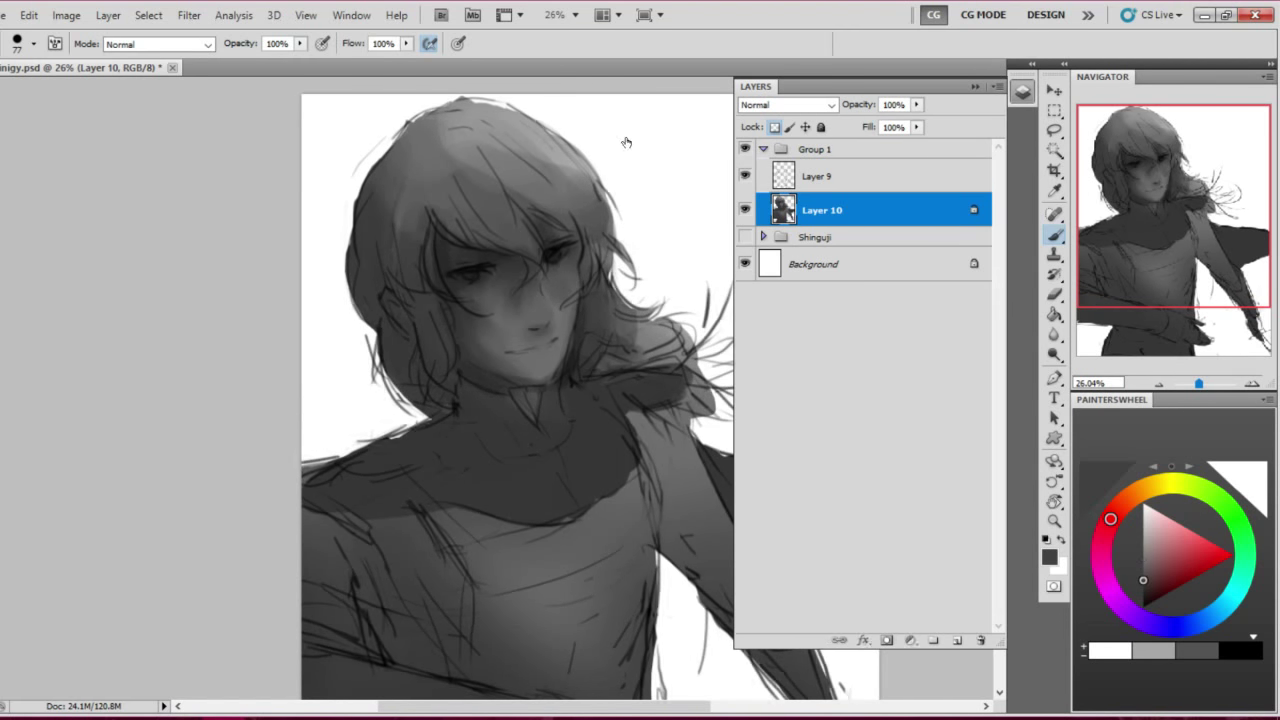
Darken the lower back hair and the hair behind the jaw in dark grey, with the brush at 106 px and 152 px
key("ctrl+alt+z")
key("ctrl+alt+z")
key("ctrl+z")
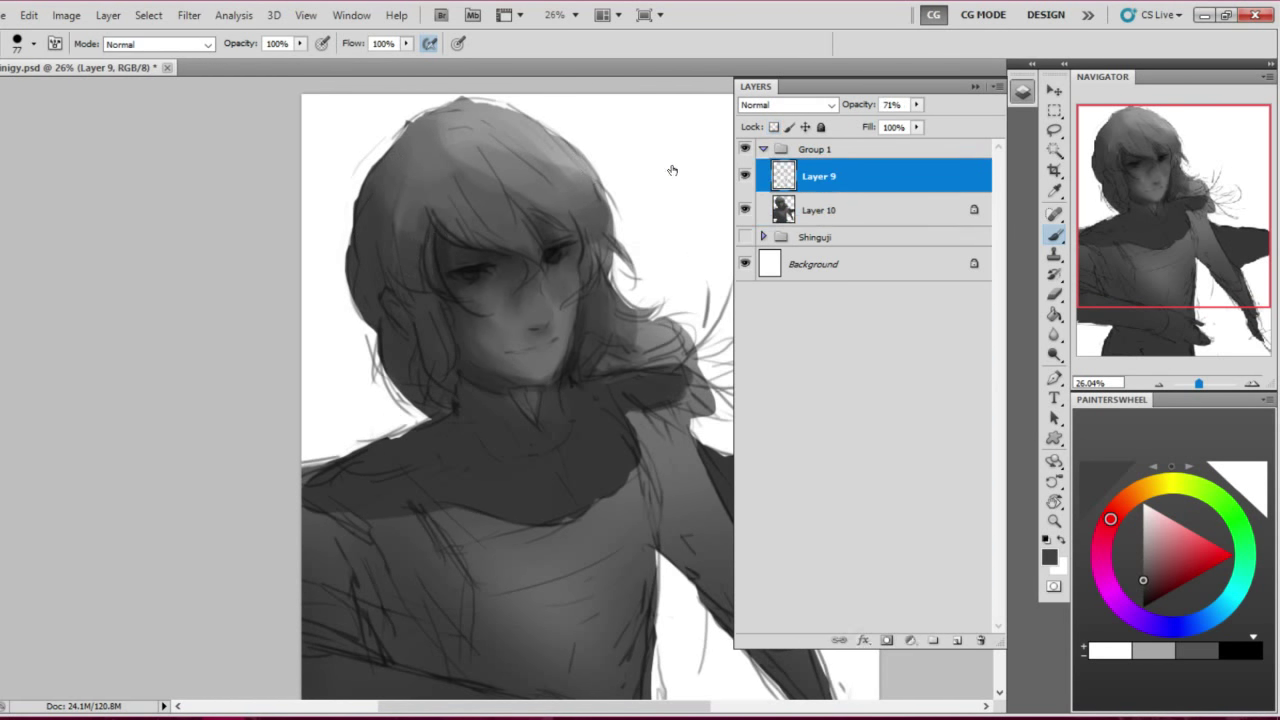
key("ctrl+z")
right_click(505, 285)
left_click_drag(583, 316, 600, 316)
key("Return")
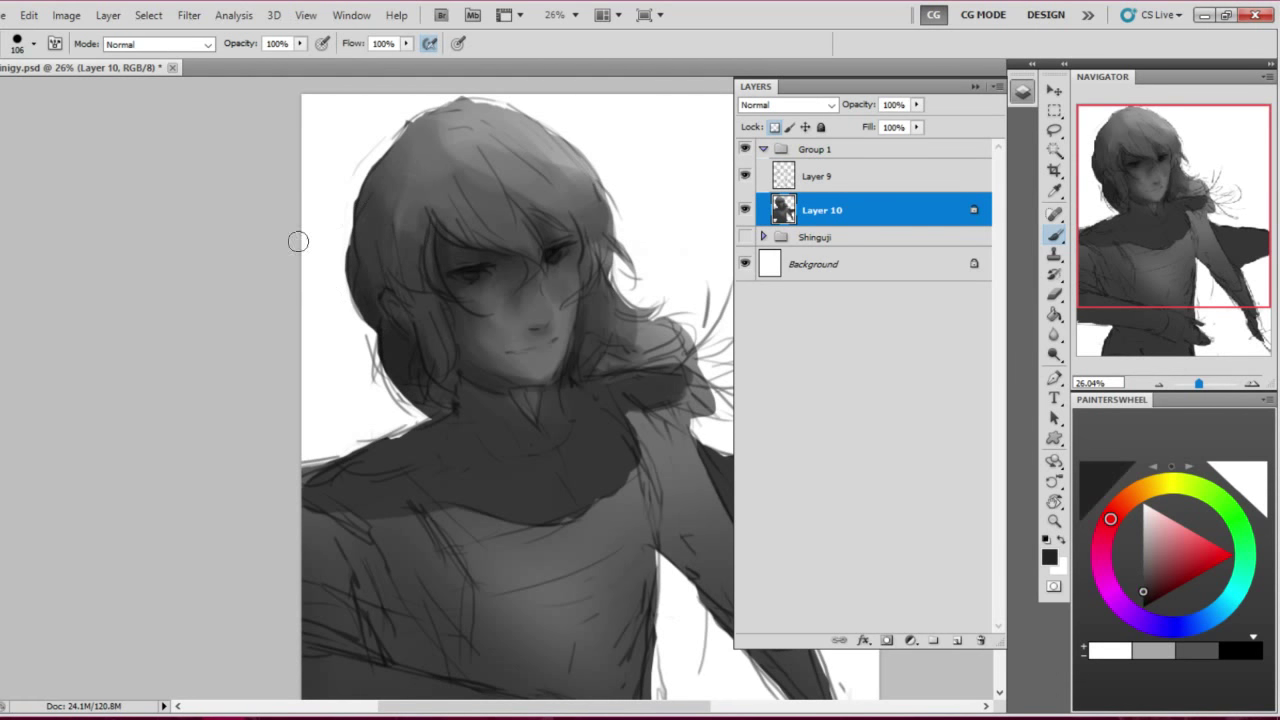
right_click(573, 308)
type("152")
key("Return")
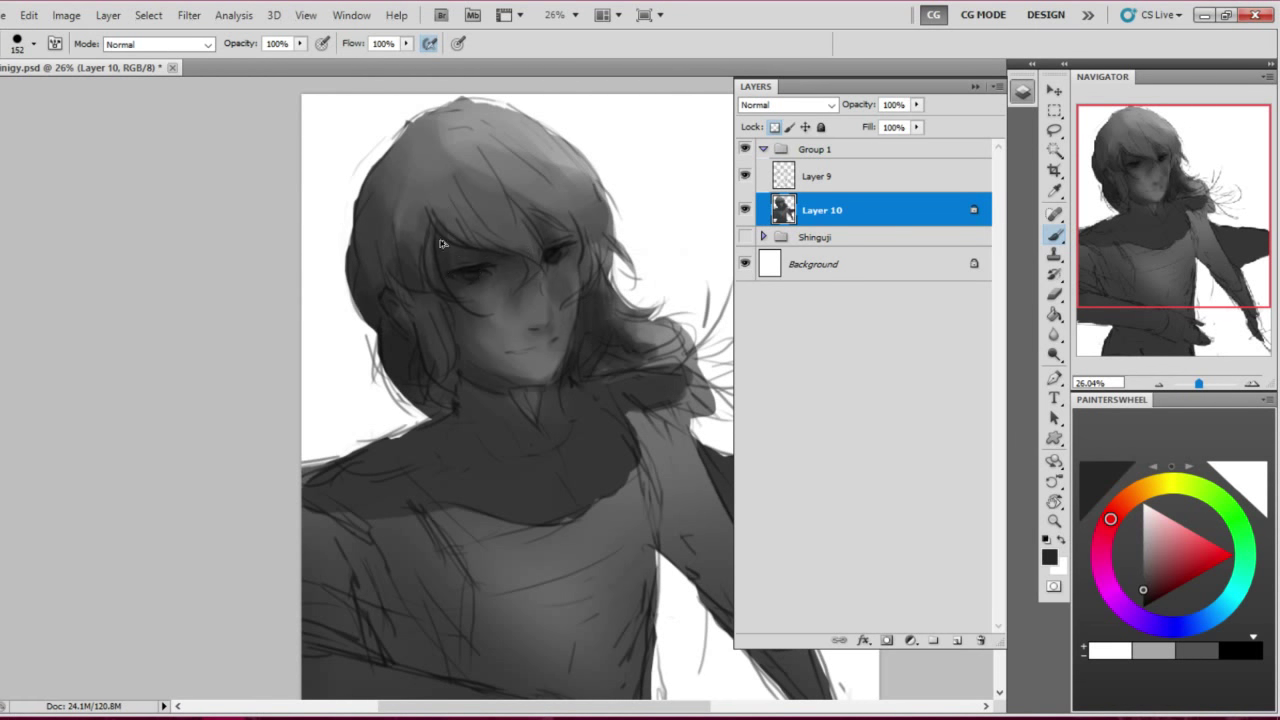
Refine the hair strands framing the shadowed eye in sampled greys, with the brush at 78 px and 70 px
right_click(570, 306)
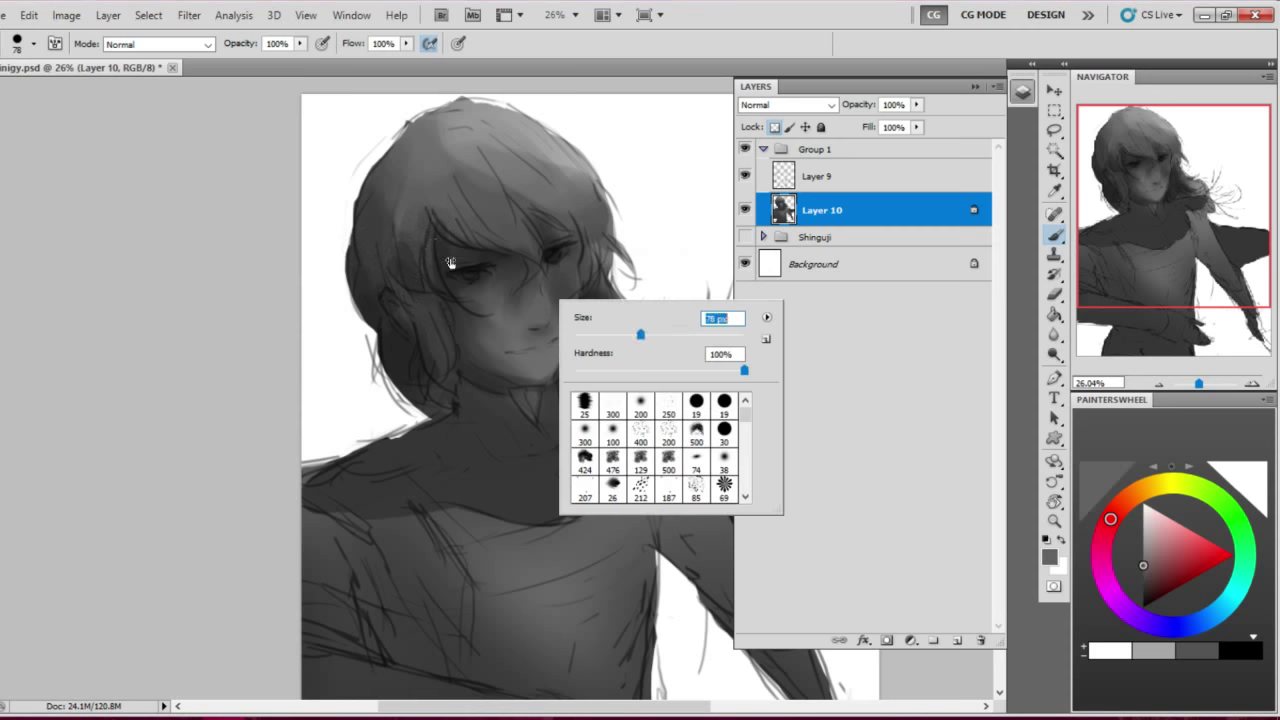
type("78")
key("Return")
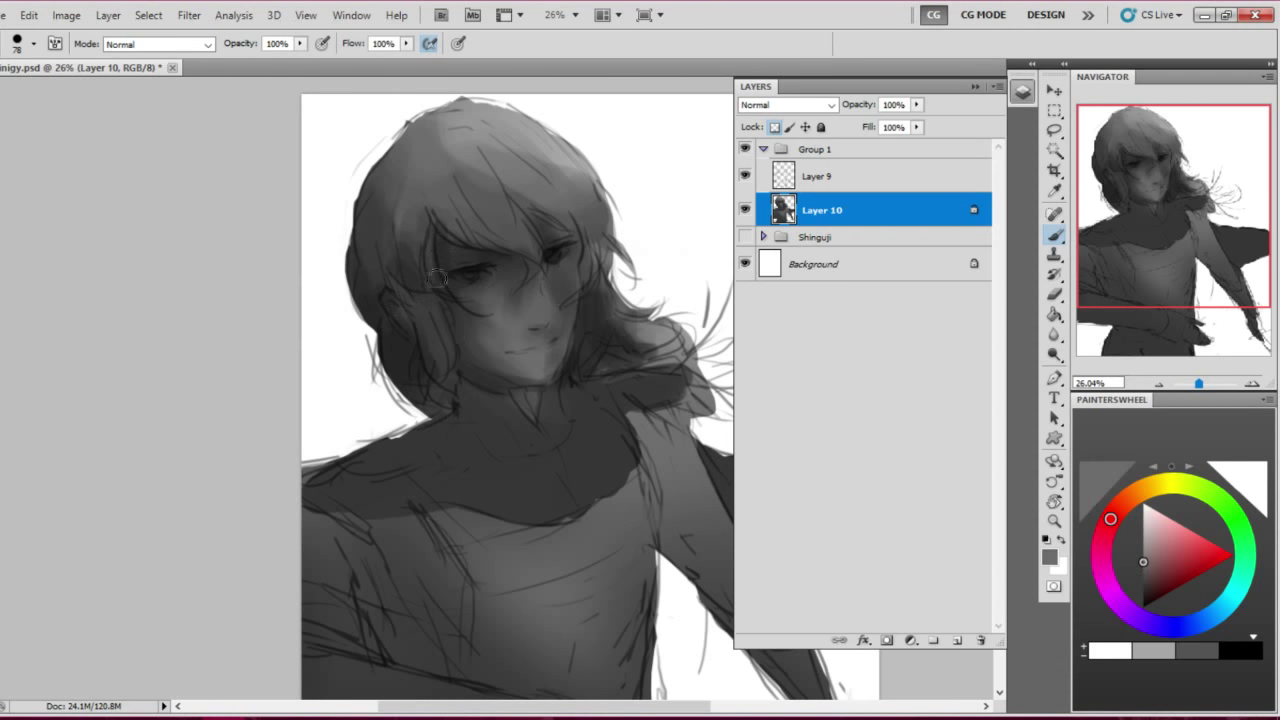
left_click(427, 329, "alt")
left_click(423, 245, "alt")
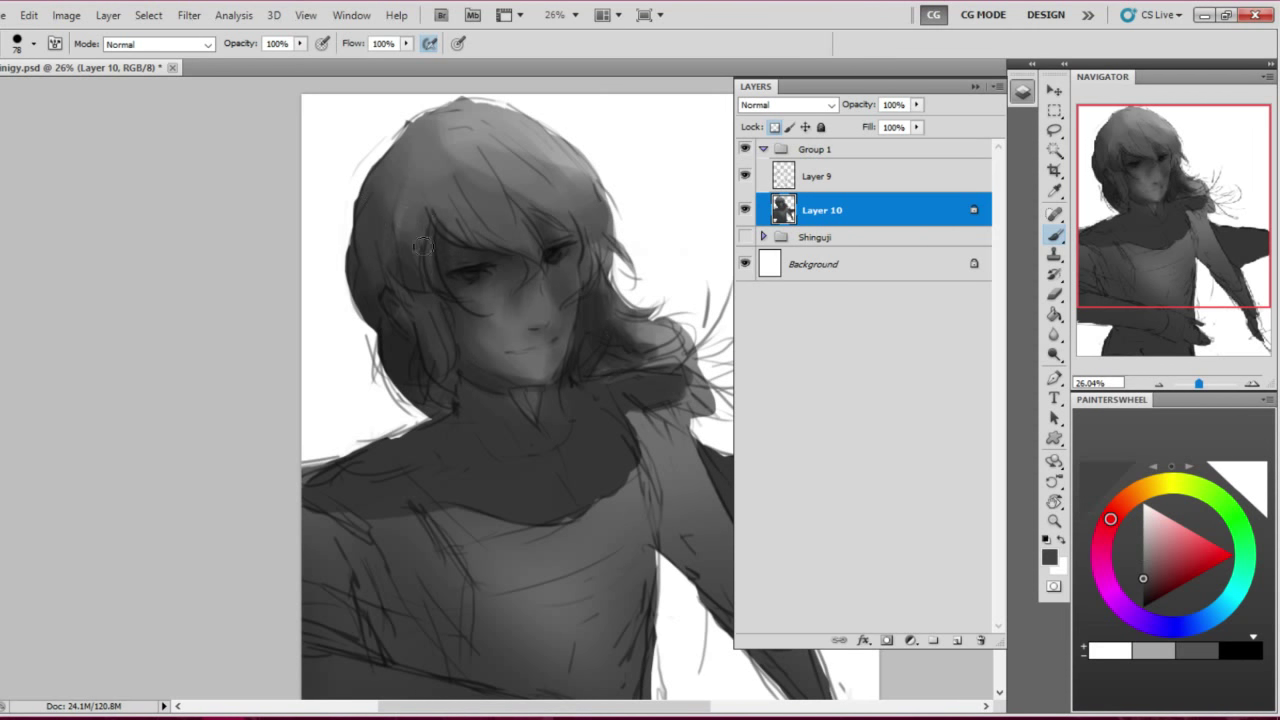
left_click(480, 295, "alt")
right_click(560, 330)
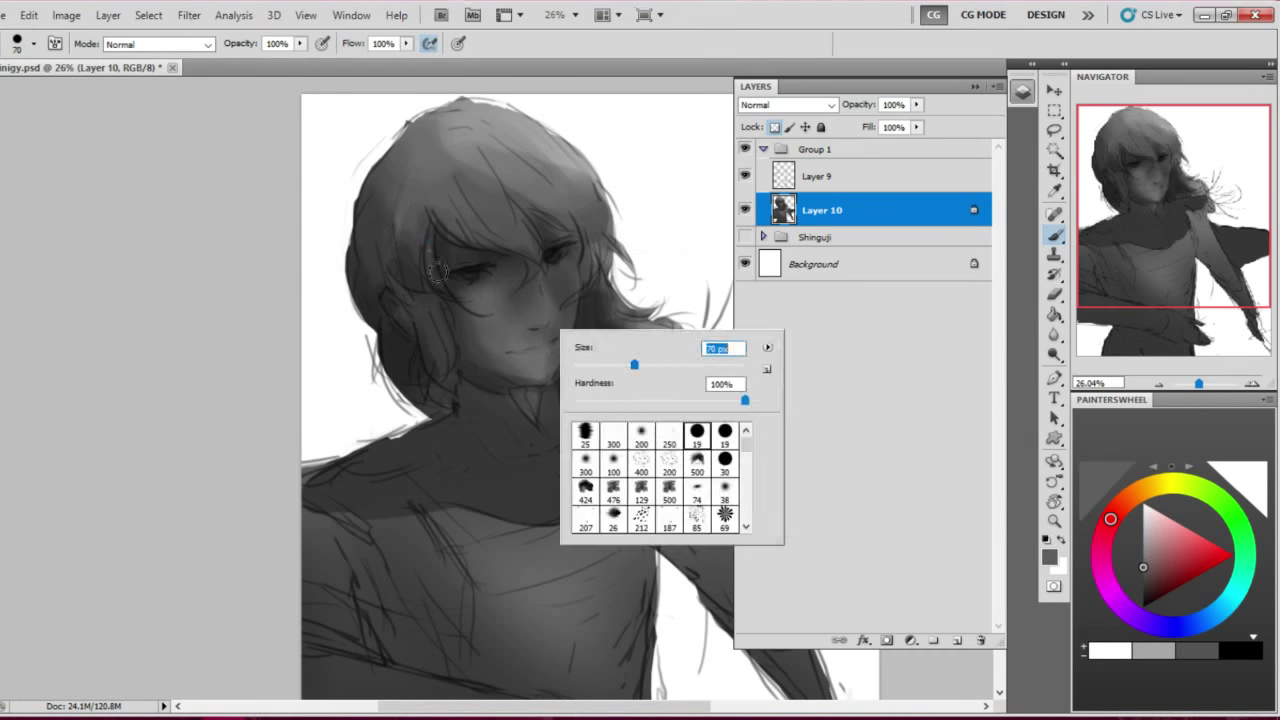
type("70")
key("Return")
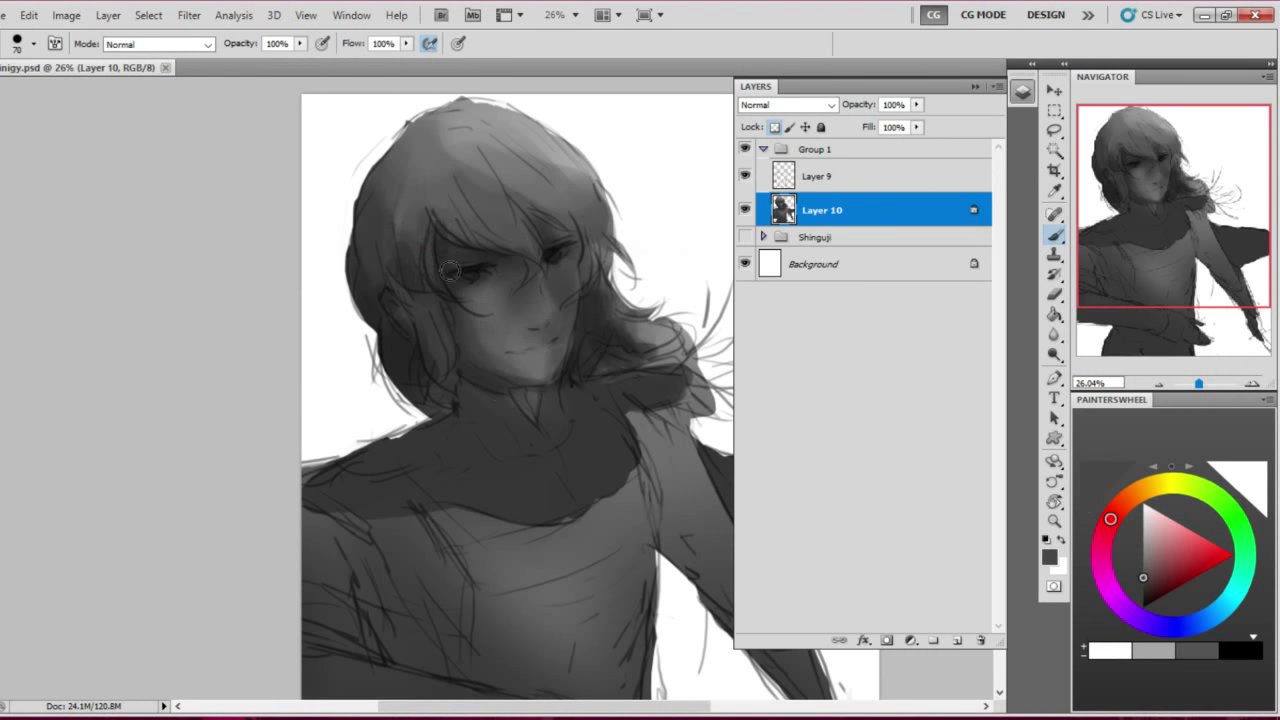
Flip the canvas horizontally and touch up the hair edge beside the face with the brush at 33 px and 47 px
key("ctrl+shift+h")
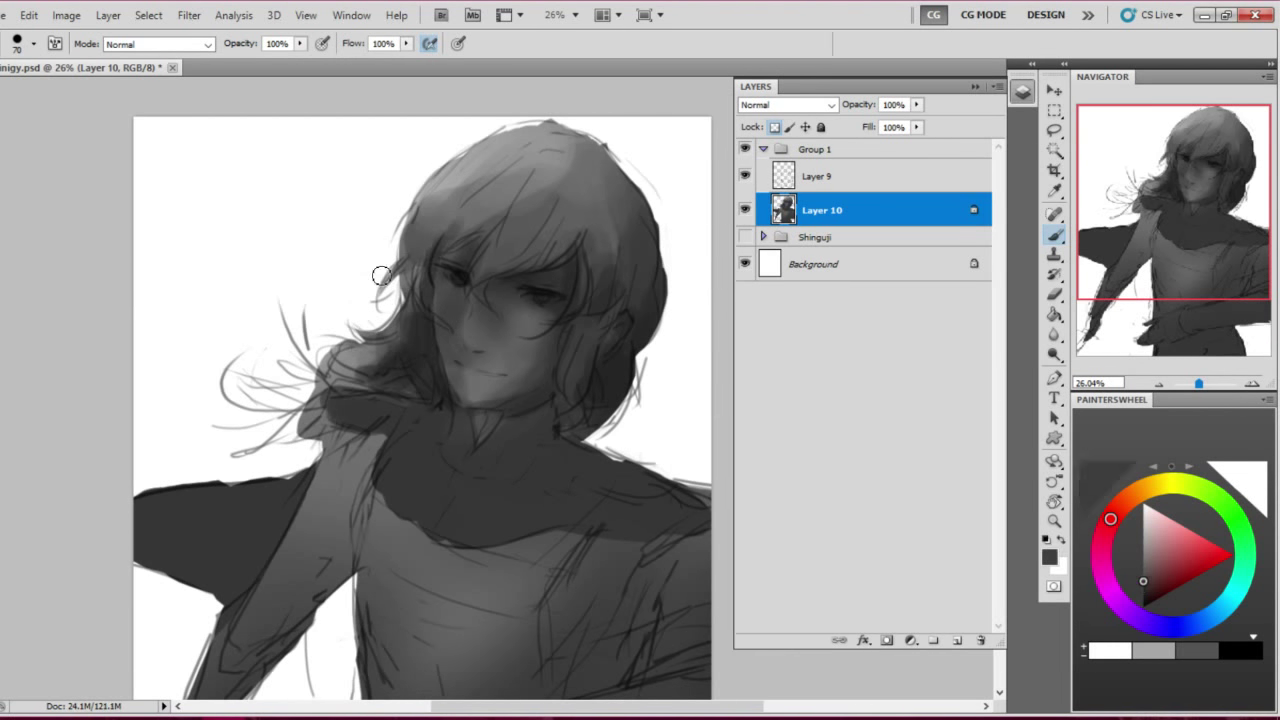
right_click(363, 277)
type("33")
key("Return")
right_click(412, 271)
type("47")
key("Return")
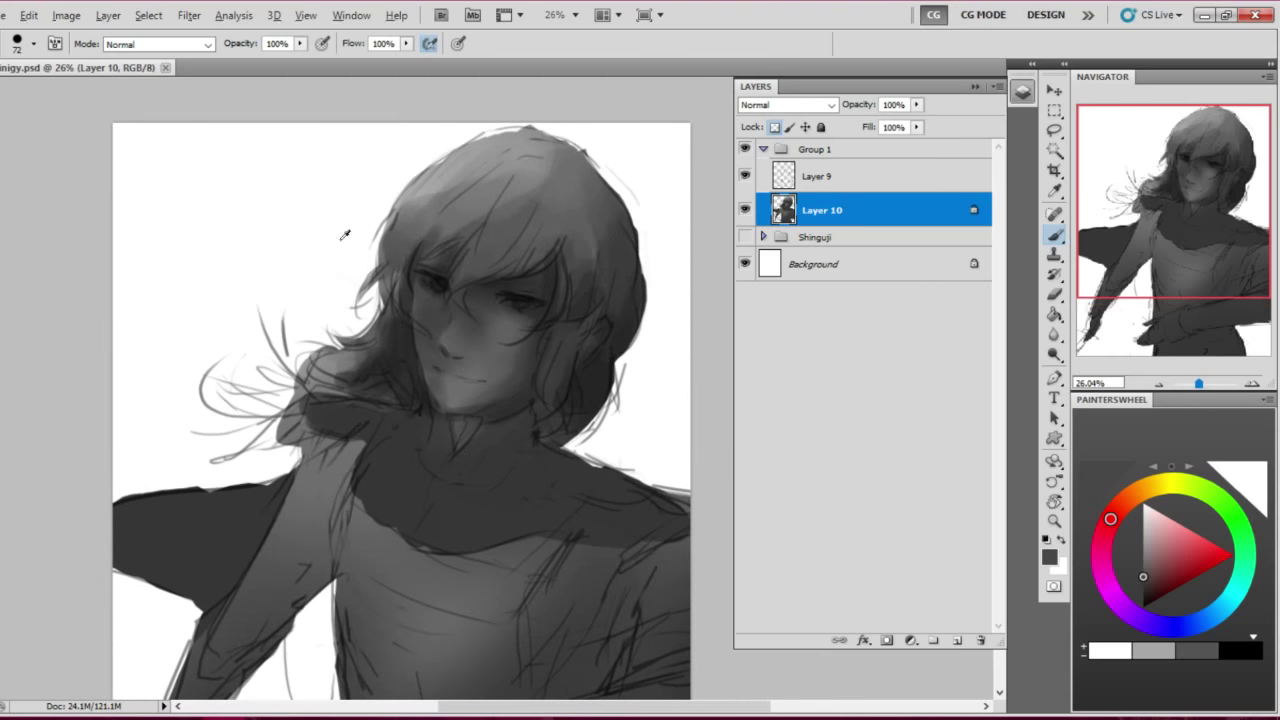
Deepen the shadow between the eyes with the brush at 72 px and save the drawing
key("d")
mouse_move(420, 232)
left_mouse_down()
mouse_move(438, 248)
mouse_move(350, 264)
mouse_move(362, 256)
left_mouse_up()
key("ctrl+s")
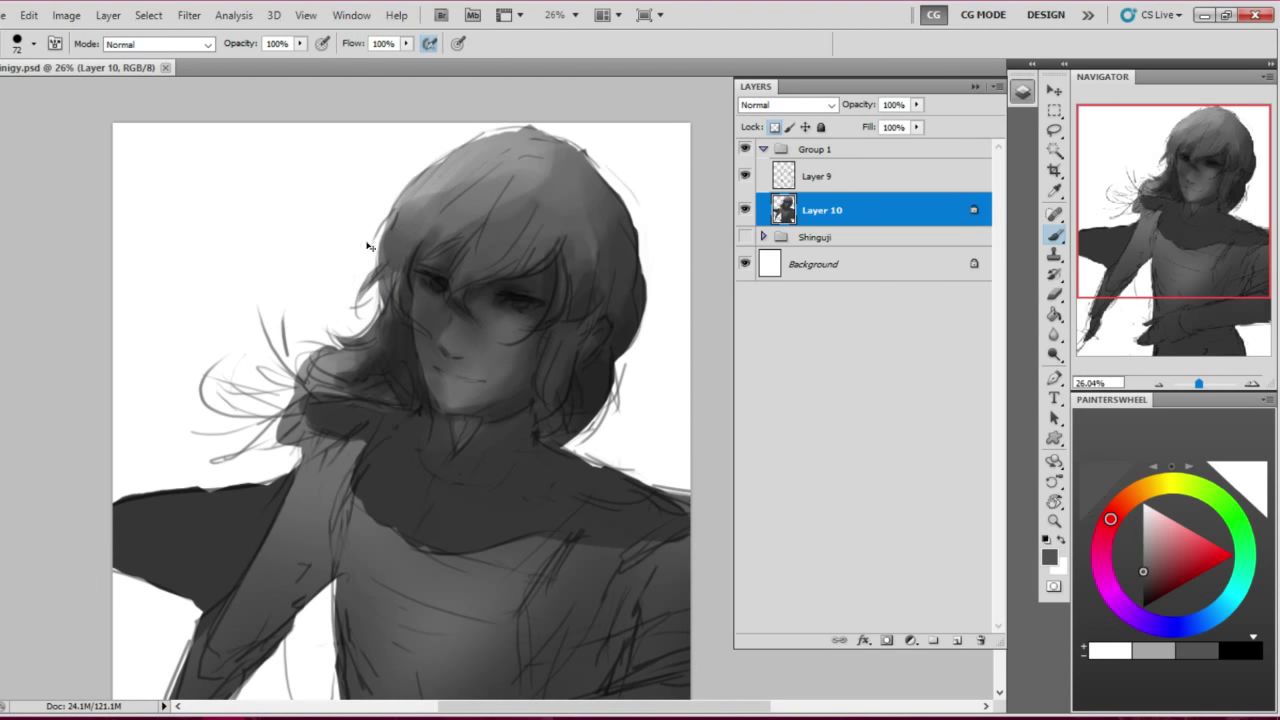
Flip the canvas back and darken the outer side hair in sampled dark greys, with the brush at 86 px
key("ctrl+shift+h")
left_click(390, 271, "alt")
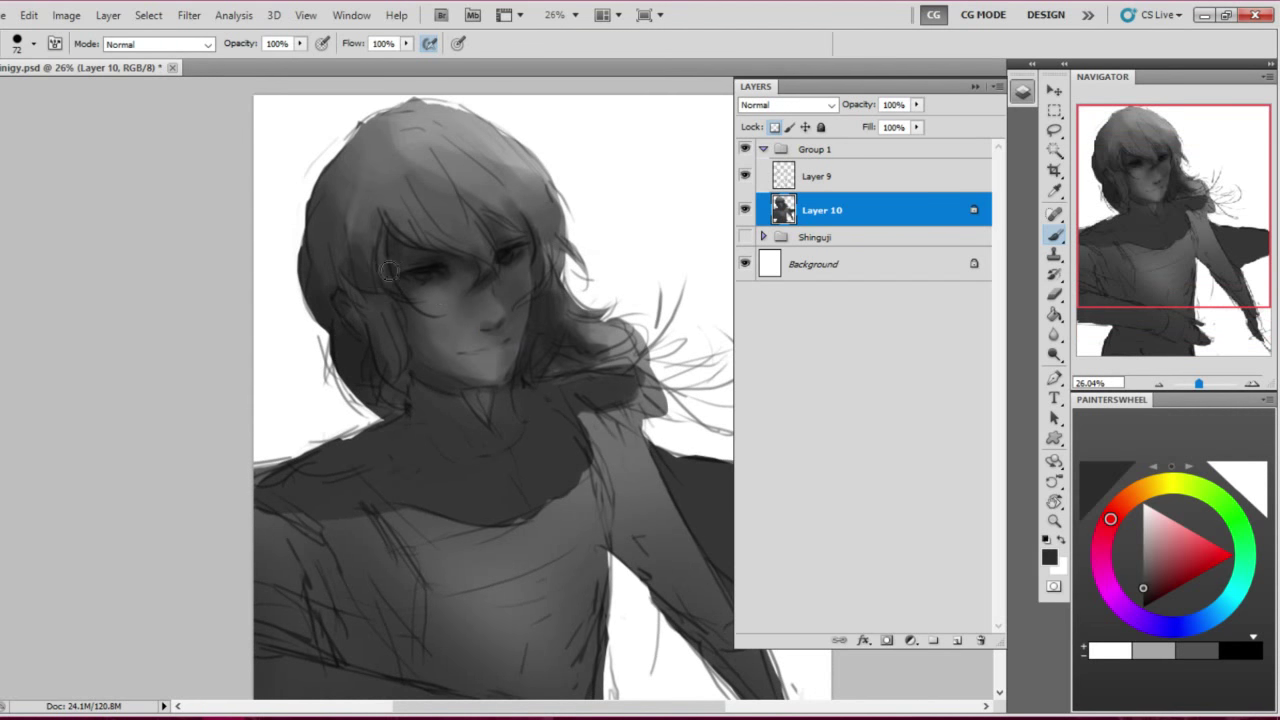
left_click(392, 270, "alt")
mouse_move(328, 246)
left_mouse_down()
mouse_move(346, 336)
mouse_move(346, 291)
left_mouse_up()
left_click(346, 291, "alt")
left_click_drag(380, 220, 320, 320)
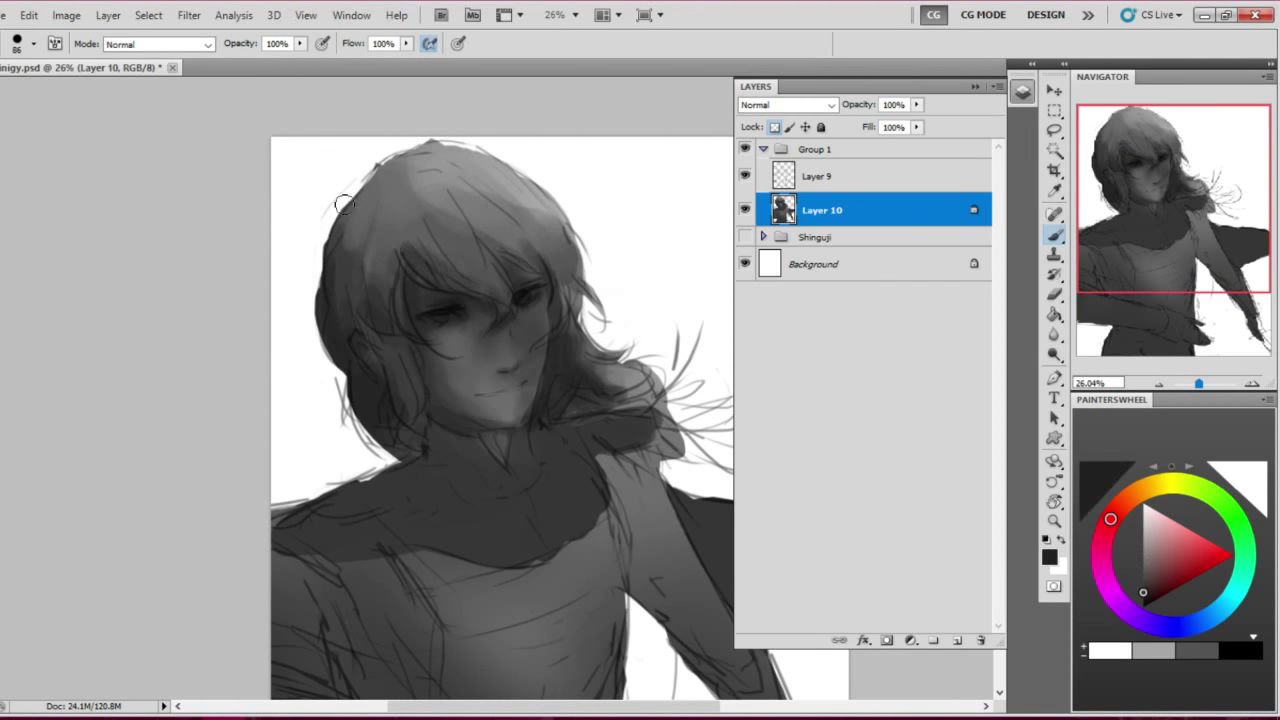
Paint darker and lighter strands through the fringe and crown in sampled greys, with the brush at 86 px
left_click_drag(480, 260, 401, 192)
left_click(401, 192, "alt")
mouse_move(480, 235)
left_mouse_down()
mouse_move(445, 255)
mouse_move(470, 270)
mouse_move(435, 275)
left_mouse_up()
left_click(460, 260, "alt")
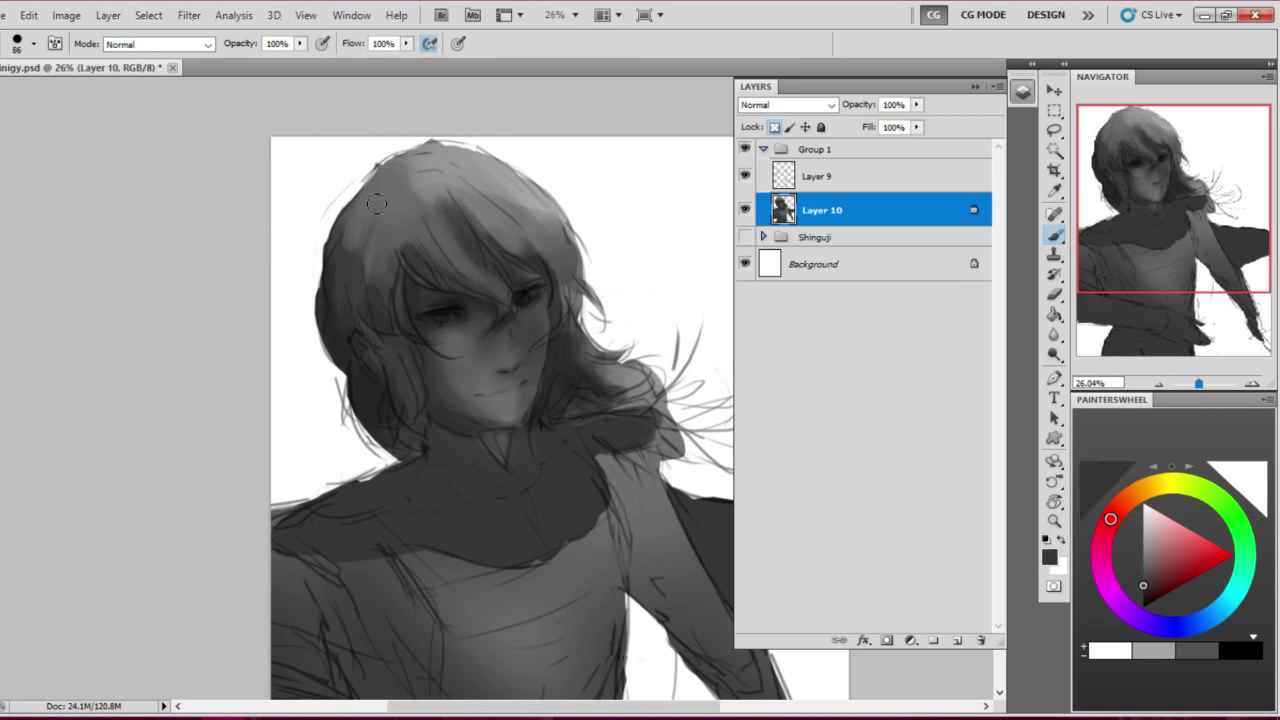
left_click(420, 222, "alt")
left_click_drag(500, 215, 420, 222)
Shade the back and lower side hair in a sampled grey, enlarging the brush to 116 px
left_click_drag(232, 321, 317, 286)
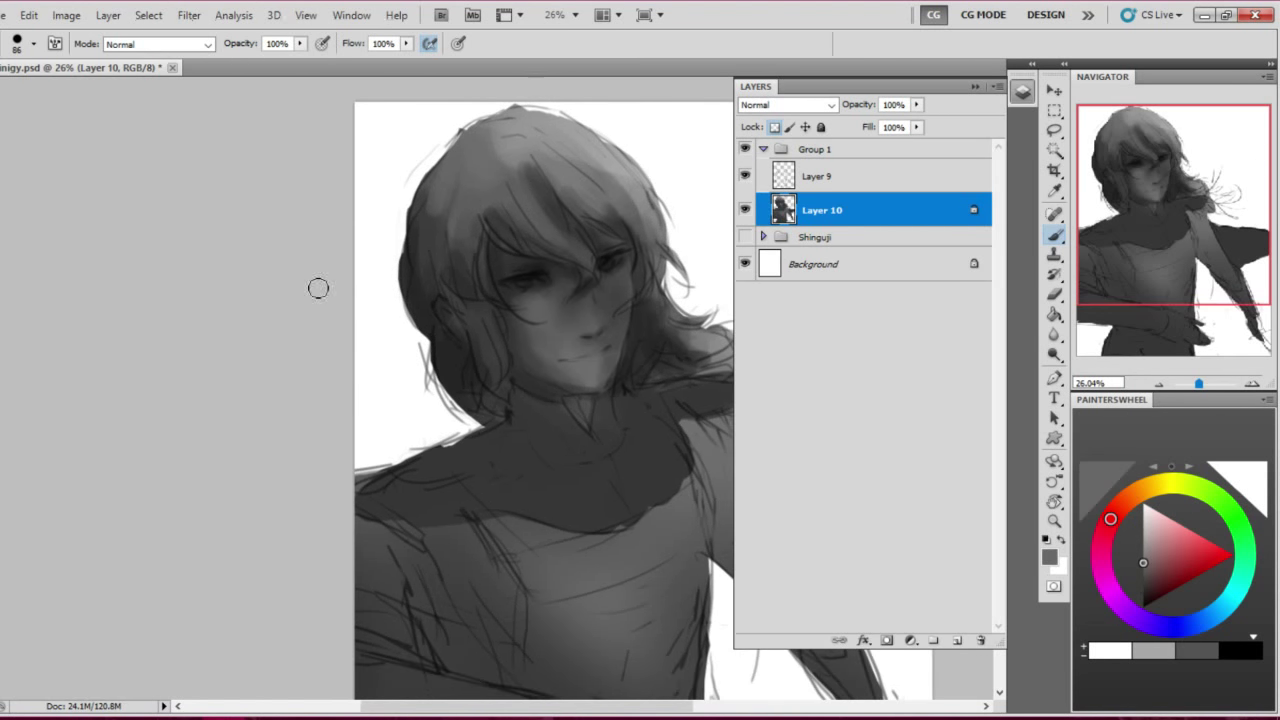
mouse_move(384, 313)
left_mouse_down()
mouse_move(371, 334)
mouse_move(338, 308)
left_mouse_up()
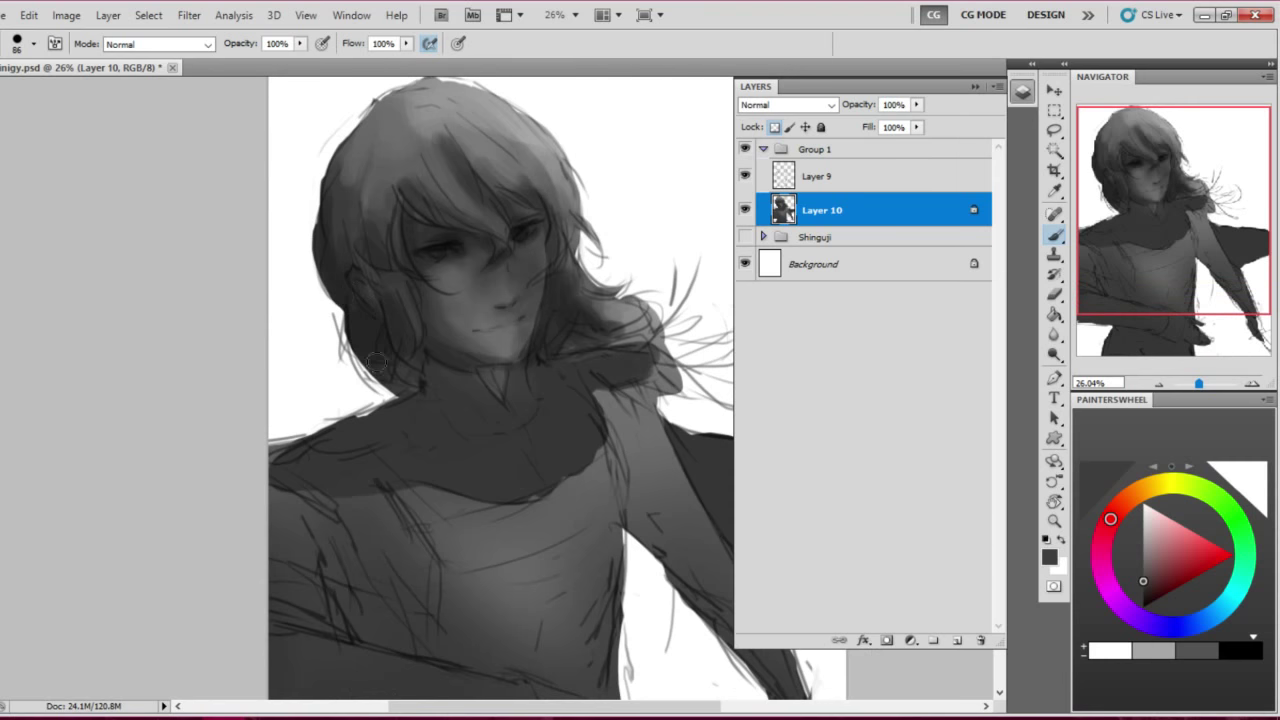
left_click_drag(375, 362, 352, 390)
right_click(406, 311)
type("116")
key("Return")
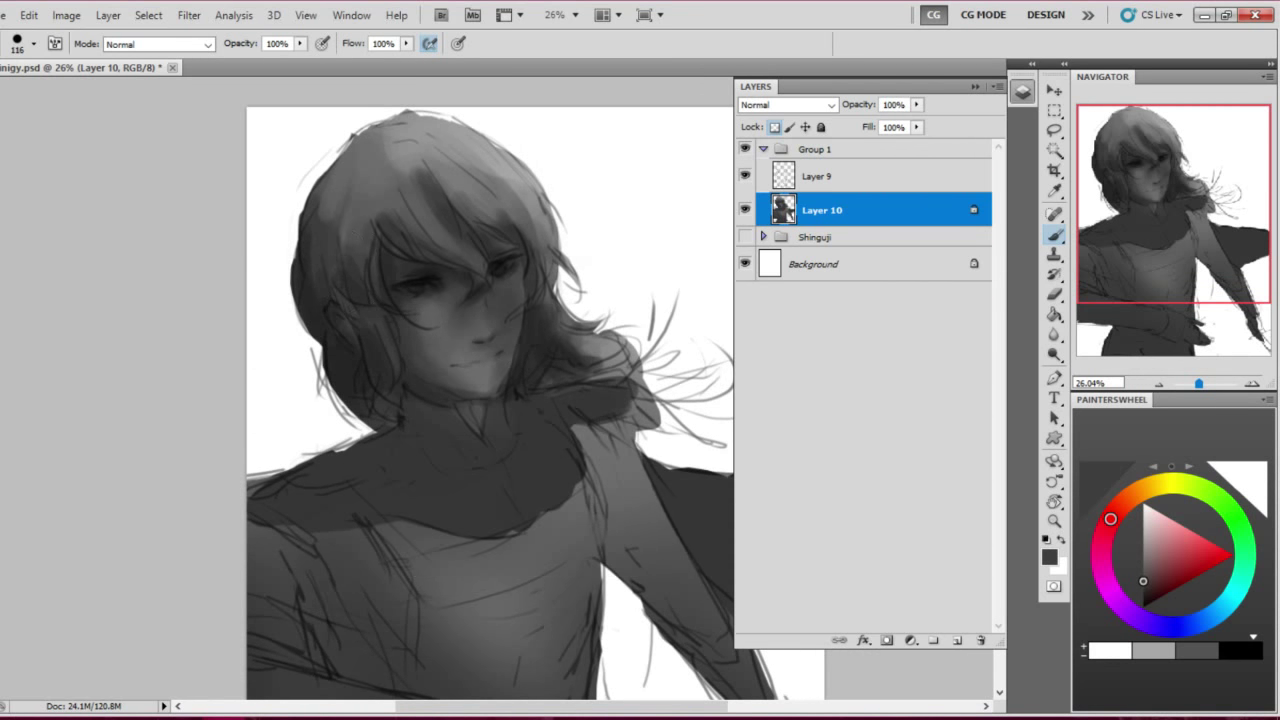
left_click(322, 284, "alt")
left_click_drag(302, 249, 364, 362)
Block in the high collar and shoulder wrap in near-black grey with the brush at 116 px
key("d")
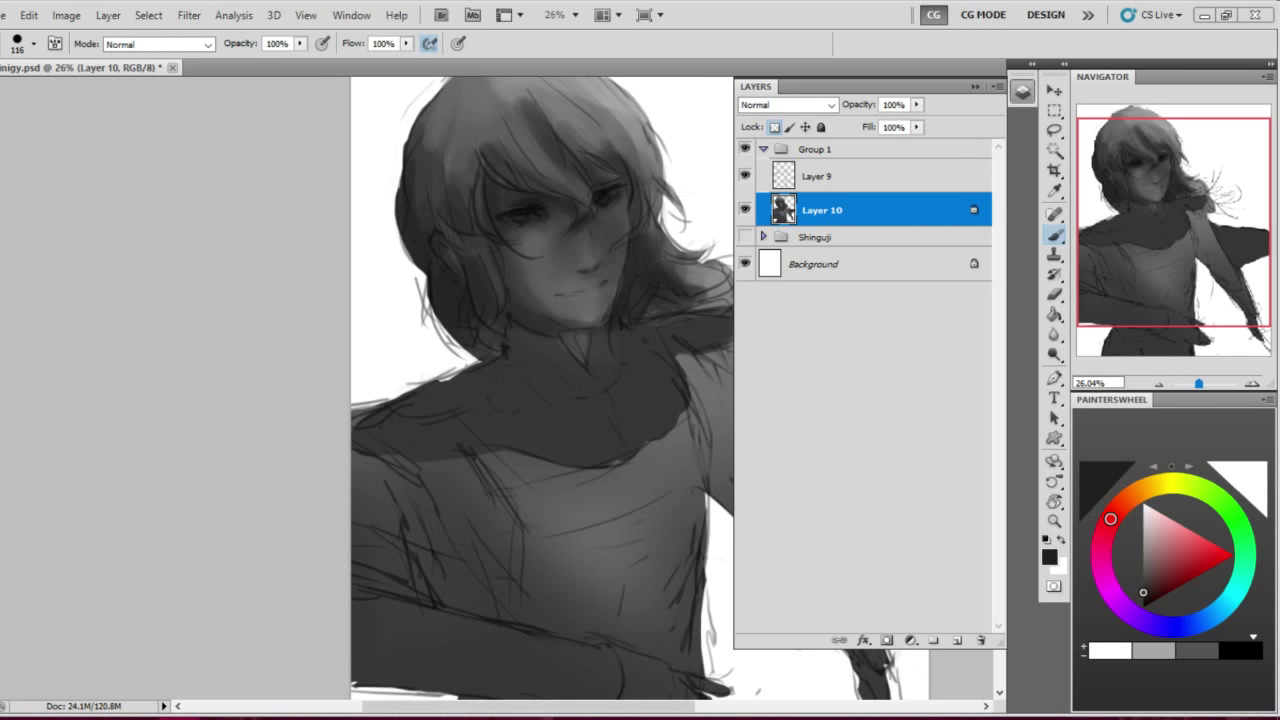
mouse_move(389, 291)
left_mouse_down()
mouse_move(346, 291)
mouse_move(423, 306)
left_mouse_up()
mouse_move(450, 470)
left_mouse_down()
mouse_move(560, 400)
mouse_move(343, 426)
mouse_move(420, 540)
left_mouse_up()
left_click_drag(420, 430, 440, 530)
left_click_drag(343, 382, 486, 403)
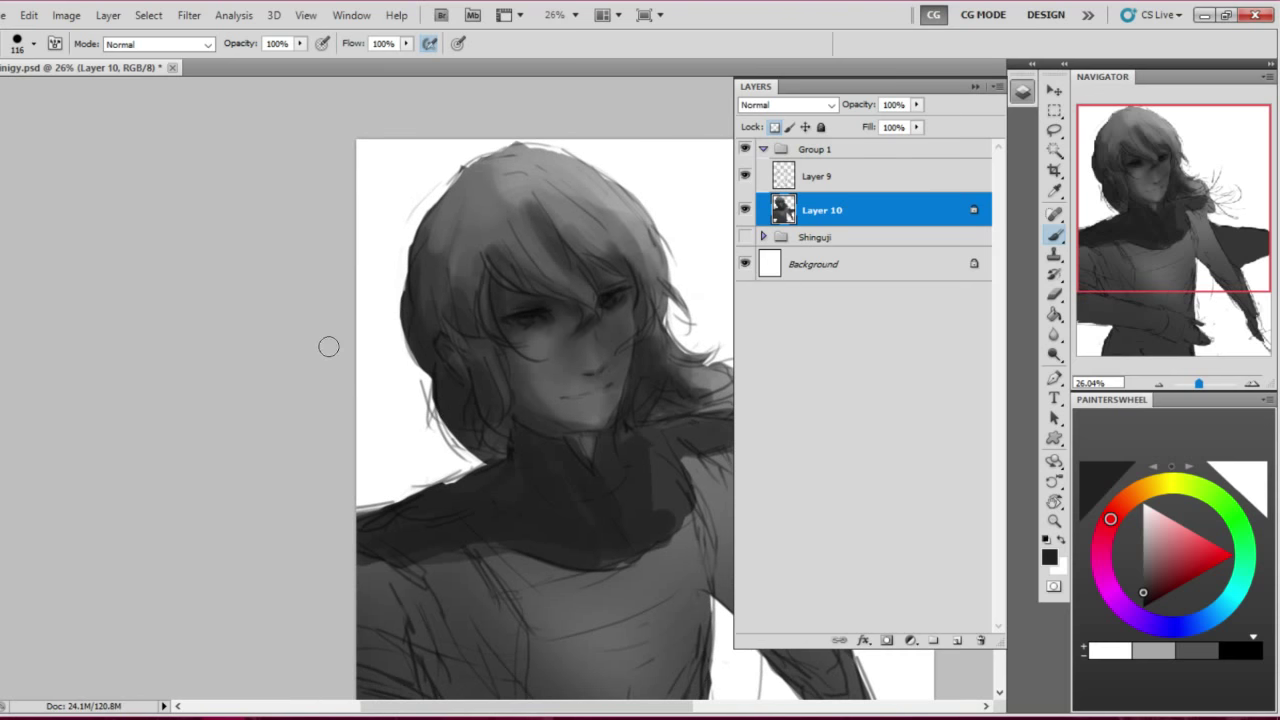
Extend the near-black tone to the collar's lower edge and the scarf on the far shoulder
left_click_drag(326, 346, 300, 225)
left_click_drag(440, 470, 584, 450)
left_click_drag(482, 460, 678, 420)
left_click_drag(494, 333, 445, 308)
left_click_drag(461, 377, 457, 335)
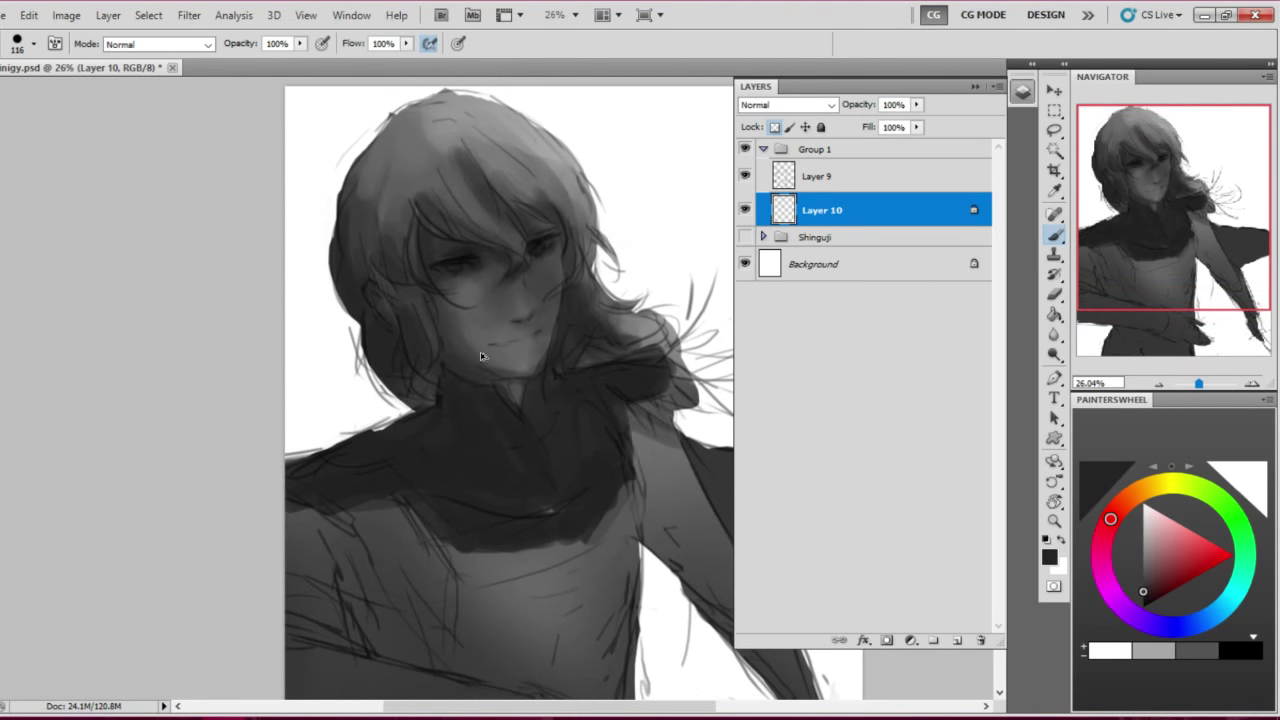
mouse_move(380, 360)
left_mouse_down()
mouse_move(437, 320)
mouse_move(410, 269)
mouse_move(394, 354)
left_mouse_up()
Paint mid-grey strokes over the near shoulder and upper arm below the collar
left_click_drag(430, 440, 540, 470)
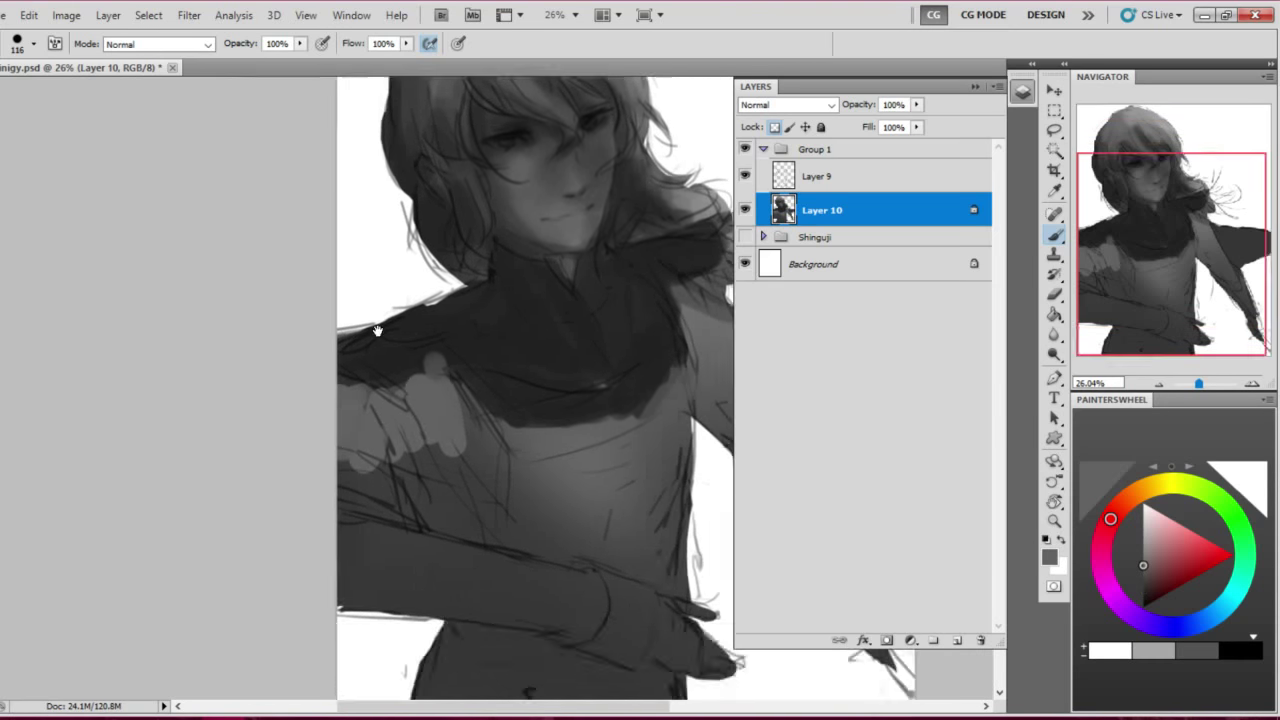
left_click_drag(380, 331, 449, 286)
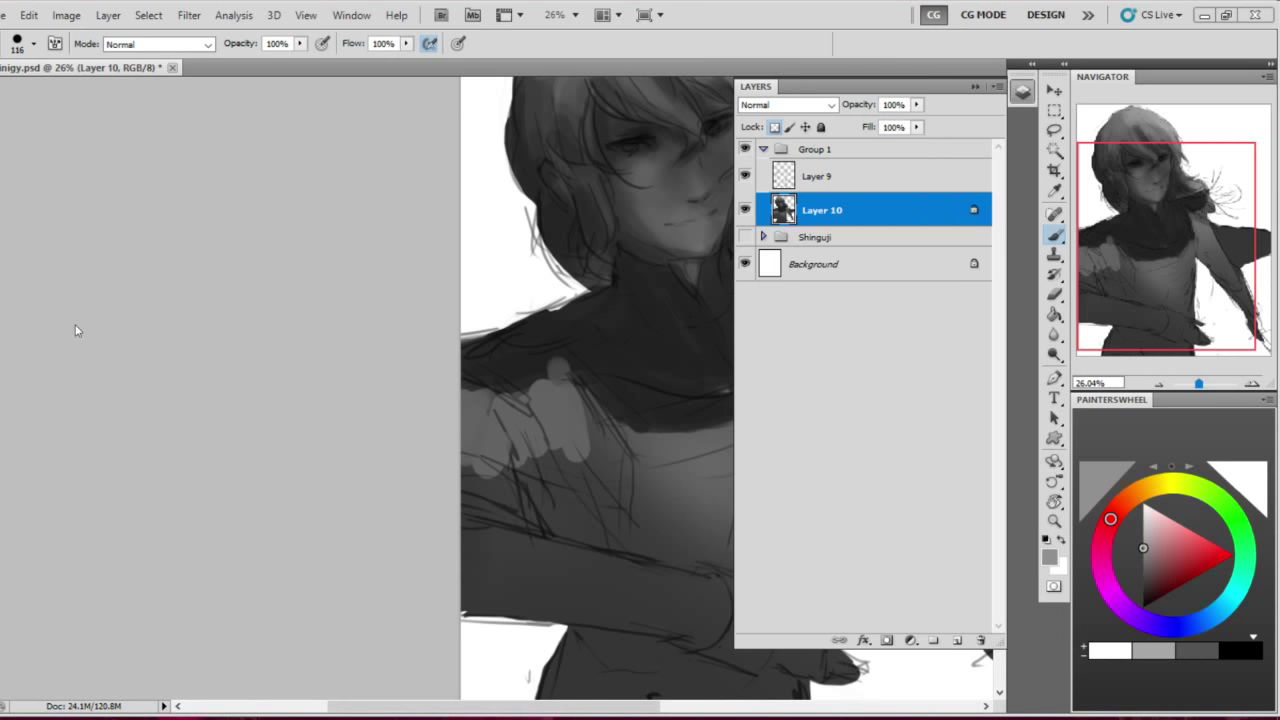
scroll(206, 297, "right", 5)
scroll(266, 397, "up", 2)
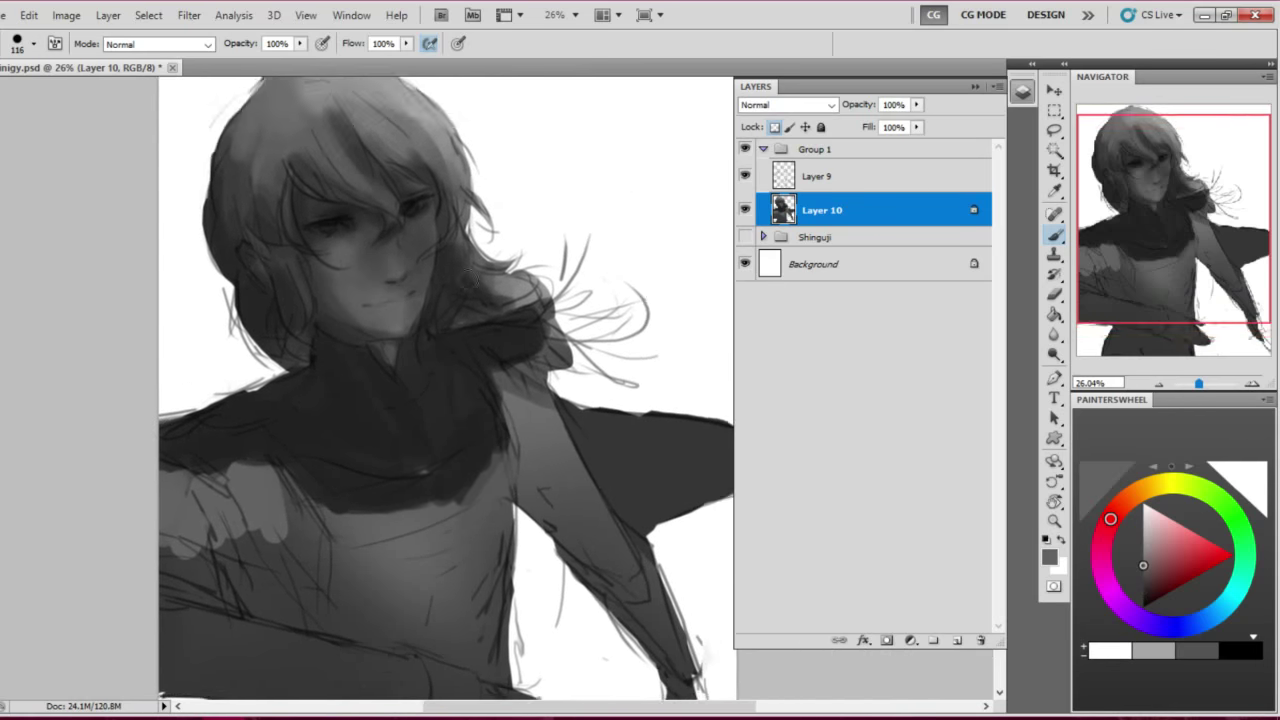
Unlock Layer 10's transparent pixels and fill the loose, windblown hair behind the shoulder with grey strokes
scroll(440, 380, "left", 3)
left_click_drag(600, 190, 650, 270)
scroll(440, 380, "down", 2)
Blend the near shoulder strokes with a sampled grey and lock Layer 10's transparent pixels again
left_click_drag(225, 470, 360, 500)
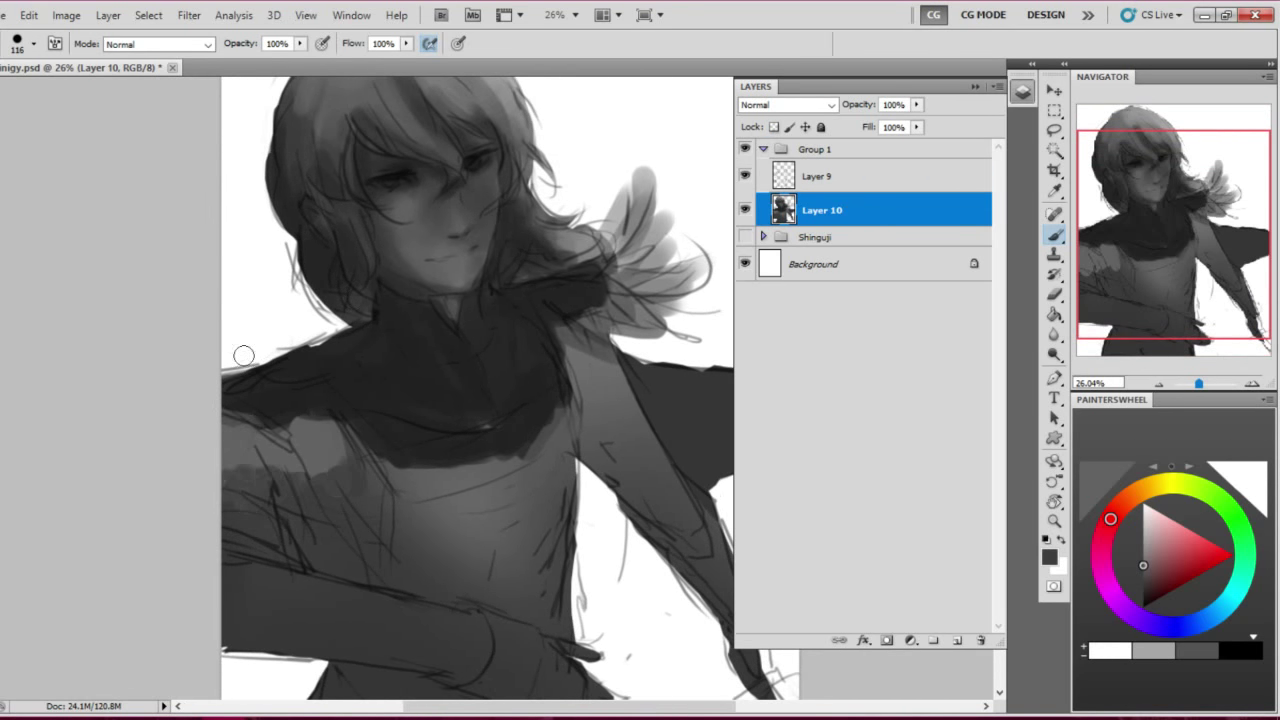
left_click(312, 445, "alt")
scroll(209, 337, "down", 1)
scroll(366, 337, "right", 3)
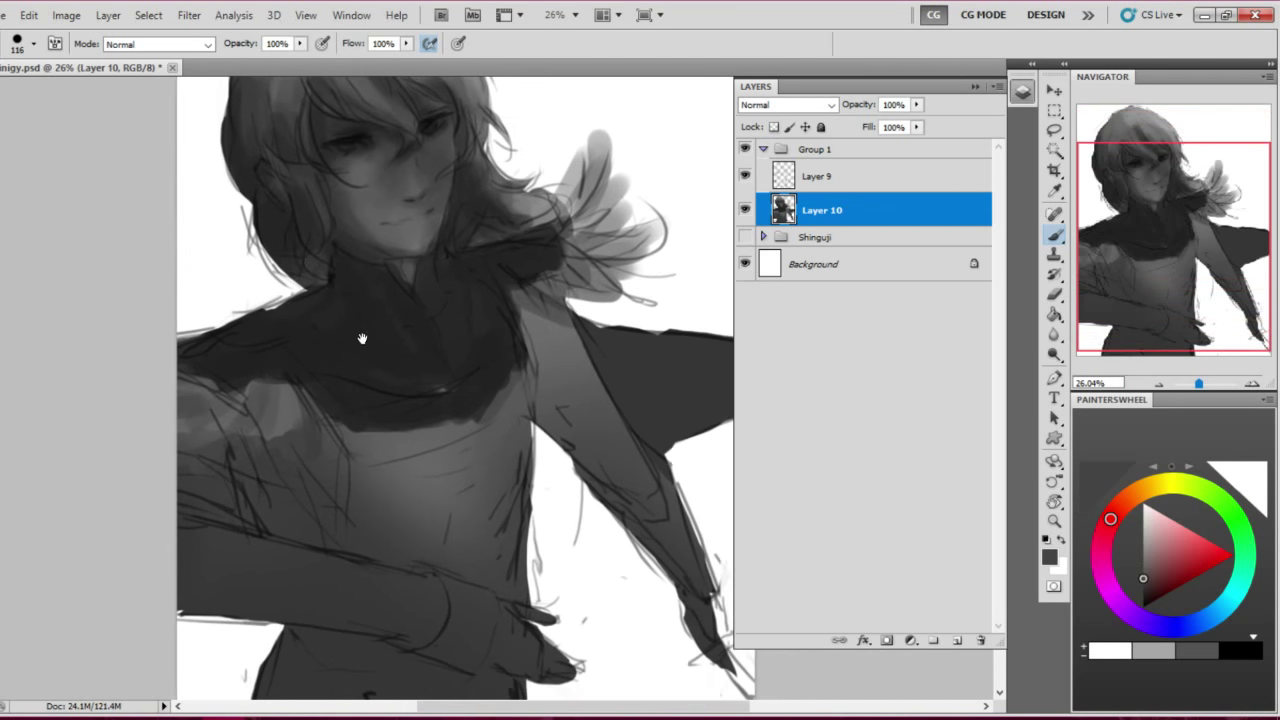
scroll(521, 327, "up", 2)
key("slash")
Shade the side of the torso beside the near arm in dark grey, with the brush at 162 px
scroll(521, 327, "down", 3)
scroll(521, 327, "down", 2)
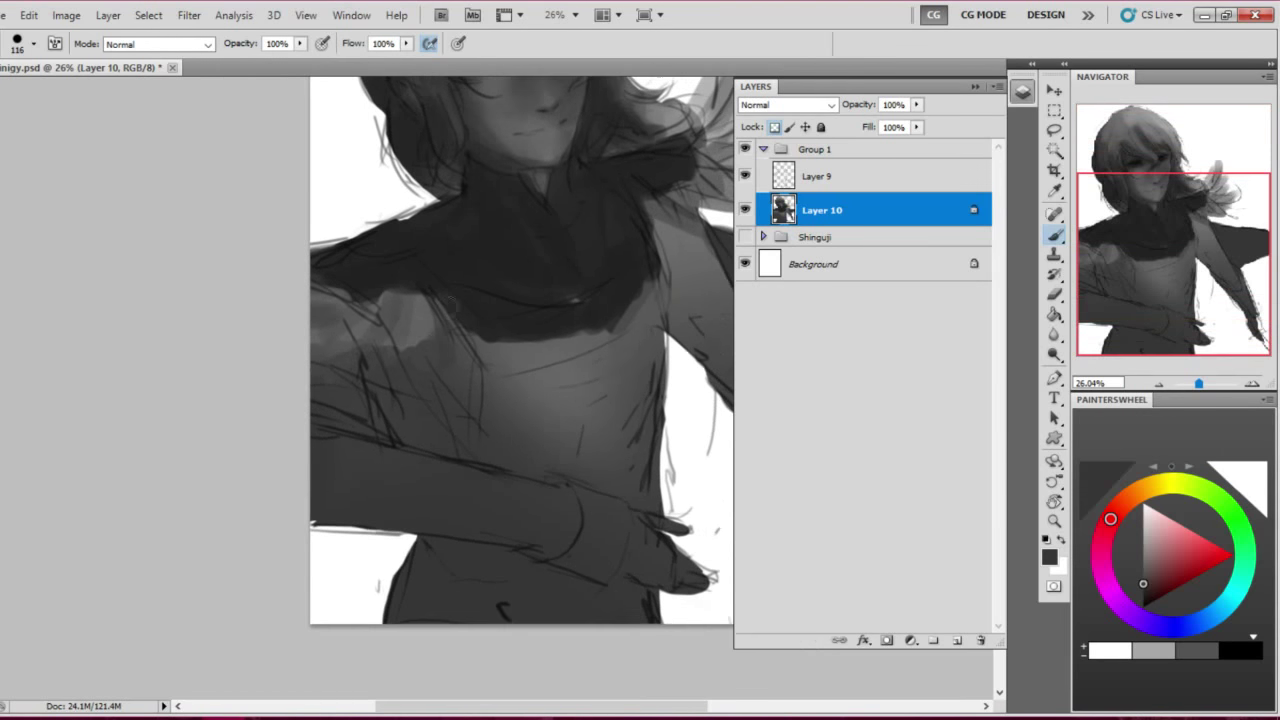
scroll(521, 327, "right", 2)
right_click(508, 318)
key("Return")
scroll(360, 350, "left", 2)
scroll(360, 350, "up", 3)
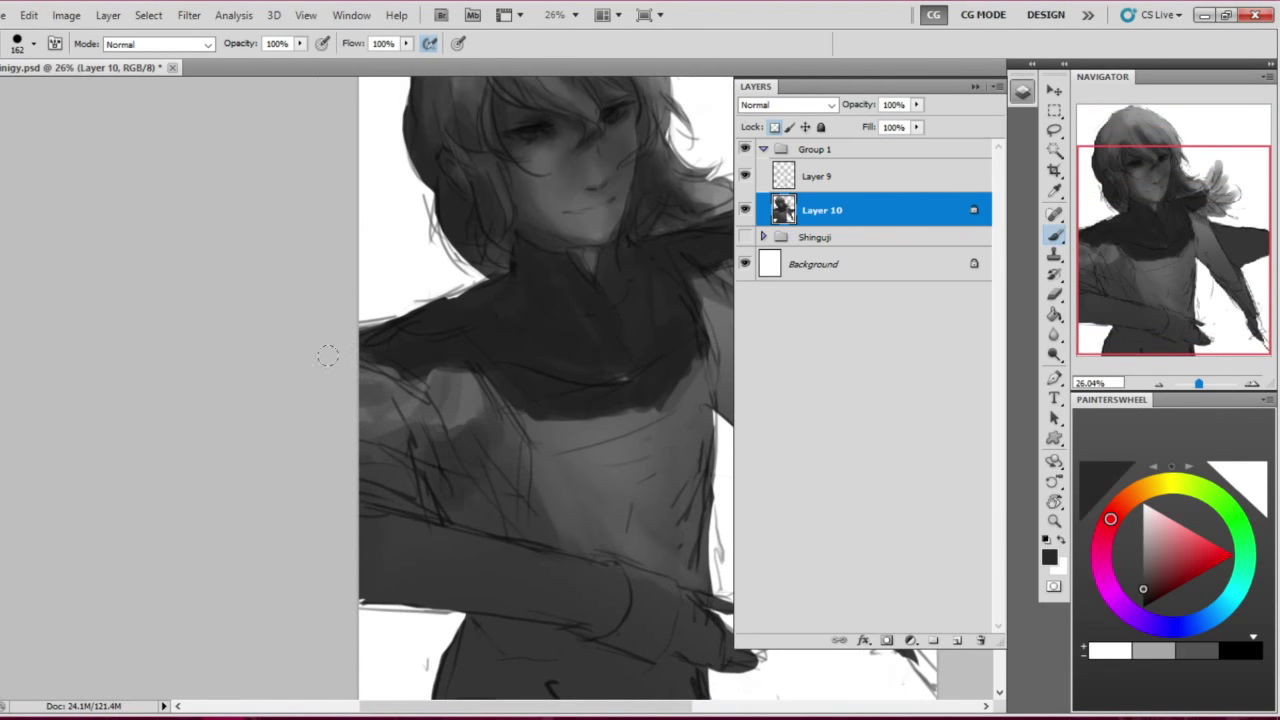
Shade the far arm from shoulder to forearm in sampled greys with the brush at 162 px
scroll(375, 388, "down", 4)
scroll(375, 388, "up", 4)
scroll(375, 388, "right", 2)
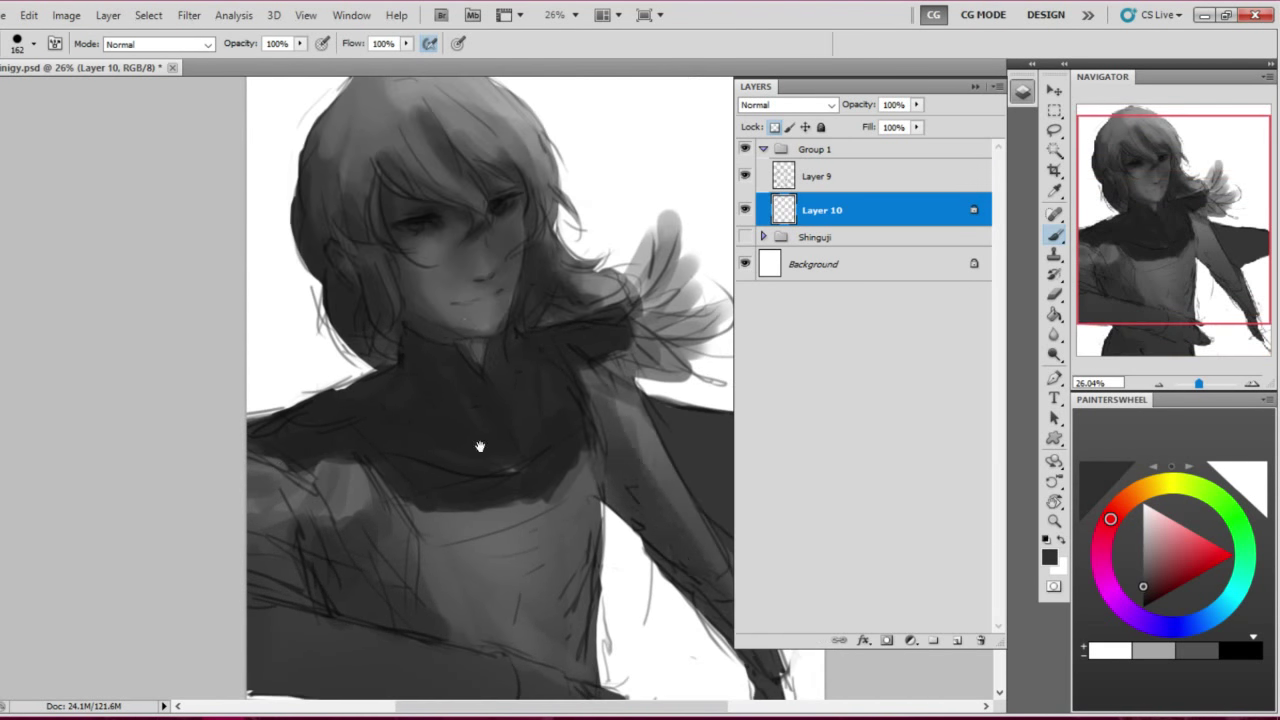
scroll(477, 371, "right", 2)
scroll(400, 265, "up", 3)
scroll(410, 250, "down", 5)
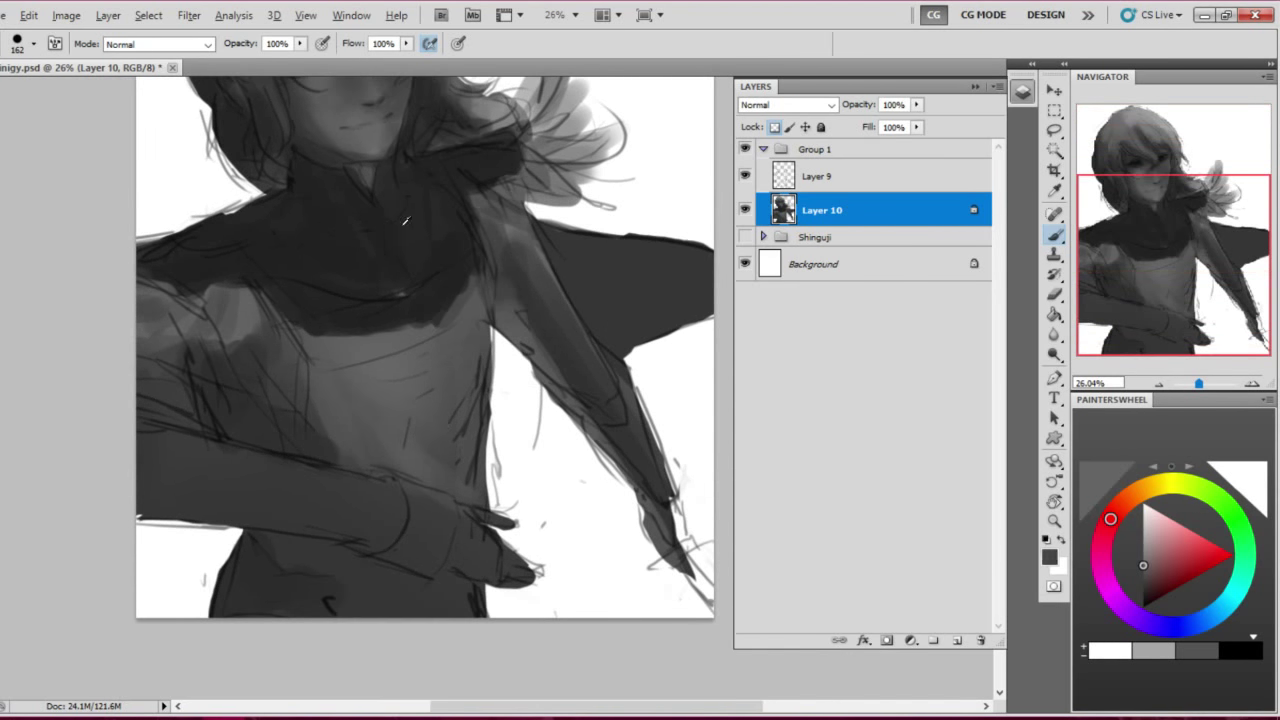
Deepen the dark collar and the upper torso beneath it with sampled dark greys on Layer 10
scroll(411, 244, "up", 3)
scroll(360, 235, "down", 2)
scroll(330, 228, "right", 2)
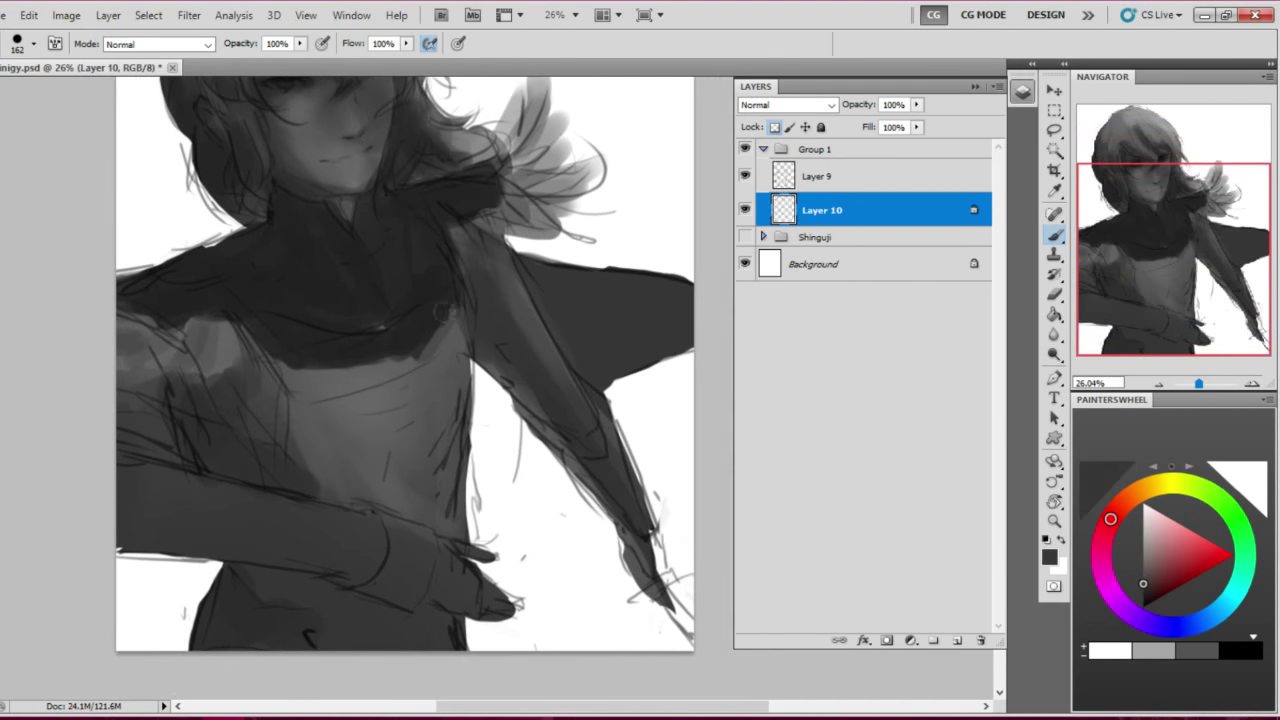
scroll(313, 224, "up", 3)
scroll(313, 224, "right", 1)
scroll(313, 224, "down", 3)
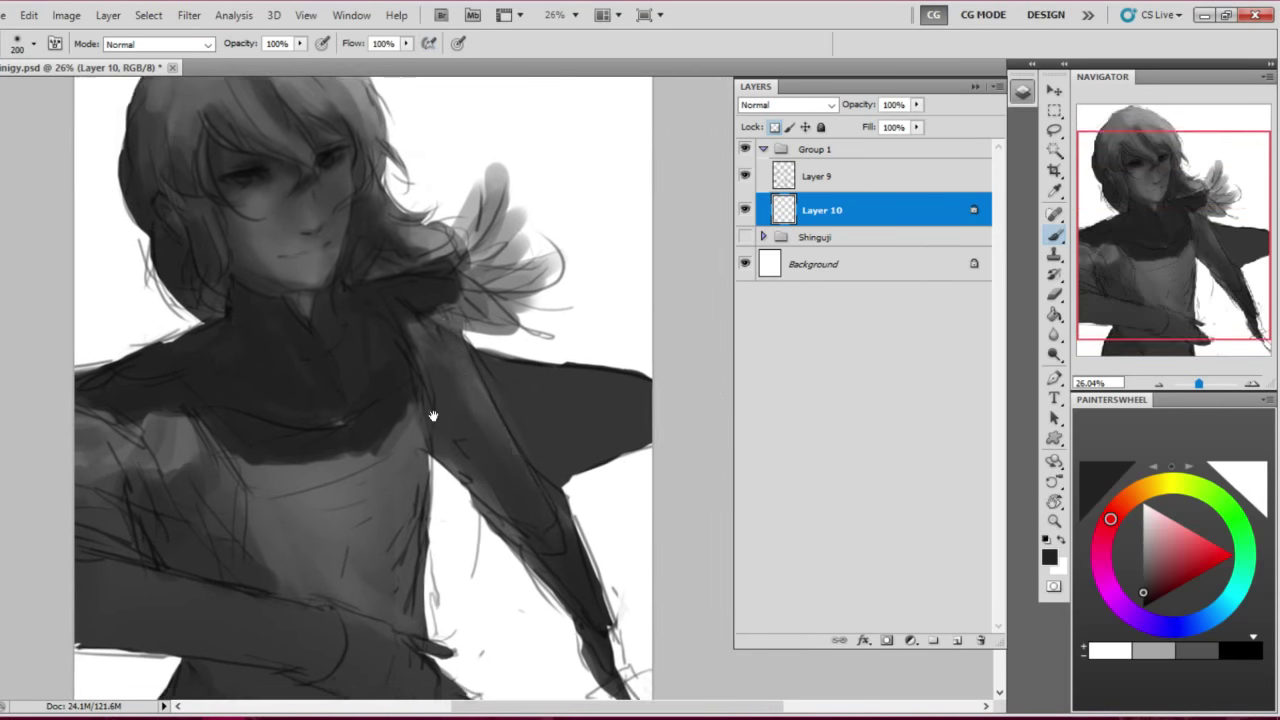
Softly shade the crown and sides of the hair in sampled greys with a soft brush at 442 px
scroll(313, 224, "up", 3)
key("bracketright")
key("bracketright")
scroll(300, 226, "up", 3)
left_click(286, 229, "alt")
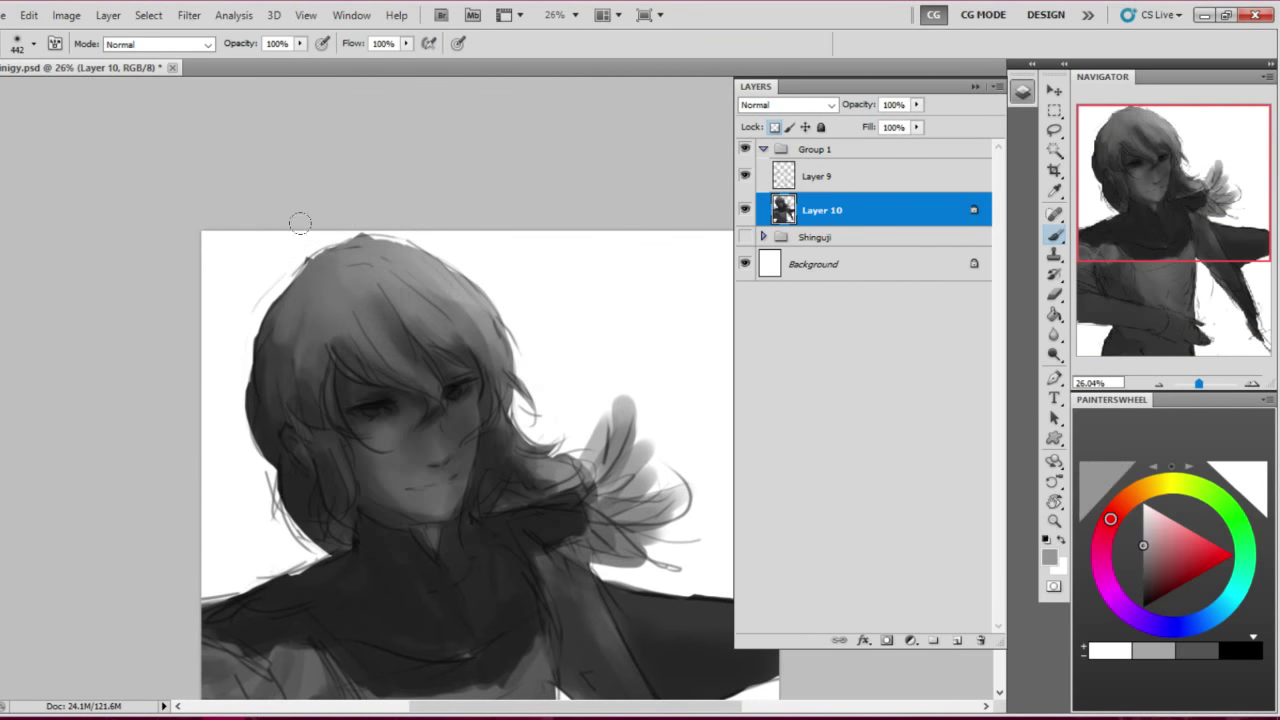
scroll(310, 222, "left", 2)
left_click(477, 248, "alt")
scroll(450, 260, "down", 2)
scroll(450, 260, "right", 3)
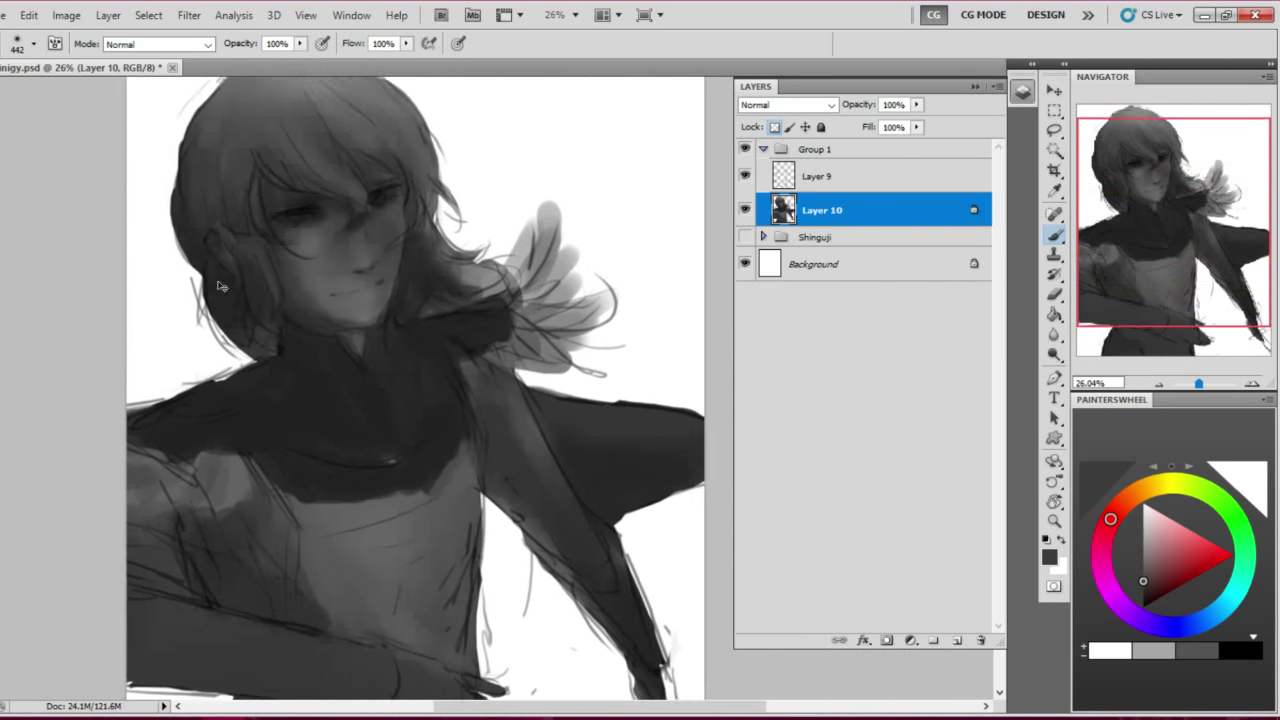
Paint a dark grey cuff band around the near wrist with the hard brush at 135 px
scroll(220, 286, "down", 3)
right_click(490, 475)
left_click(540, 600)
scroll(571, 386, "down", 2)
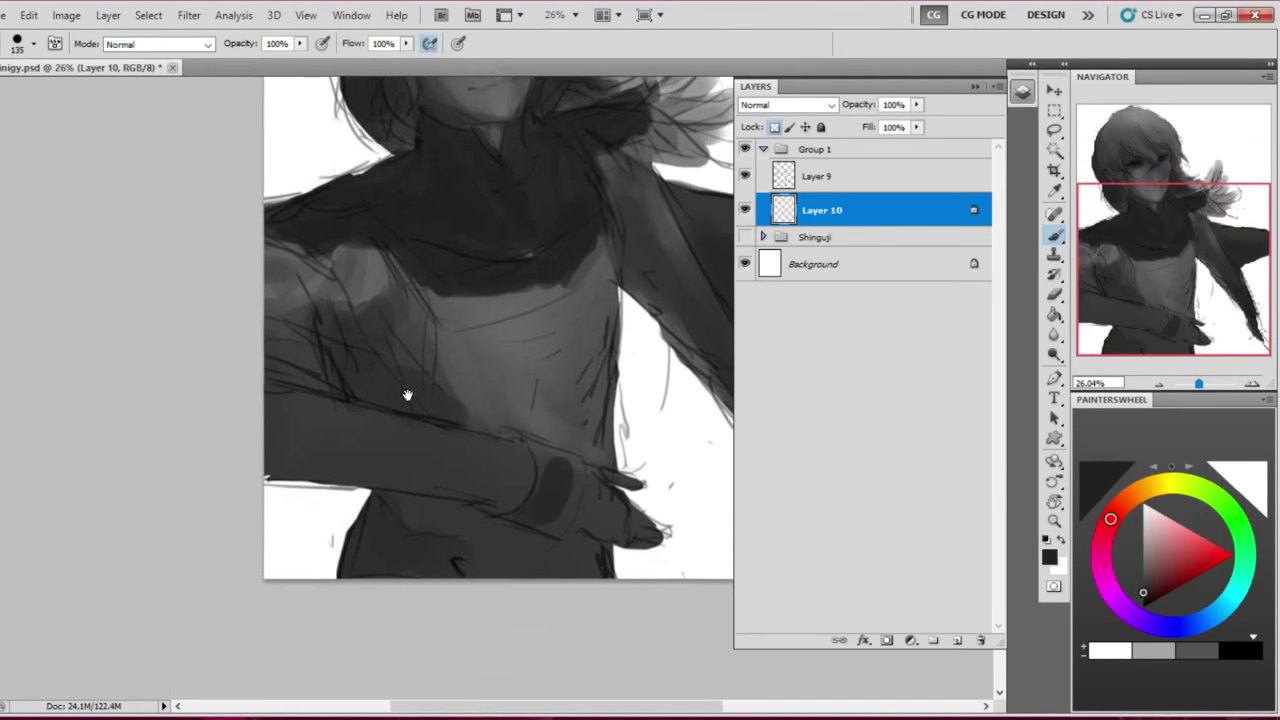
left_click(537, 545)
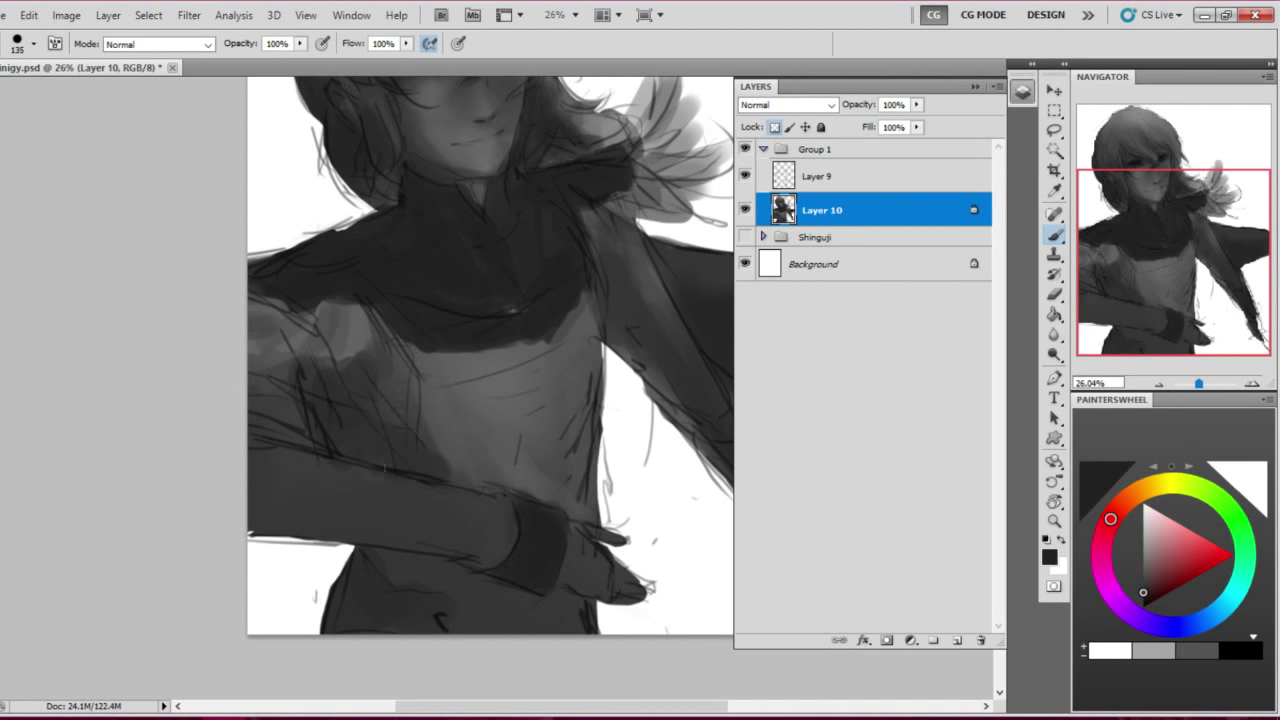
scroll(400, 456, "right", 1)
scroll(410, 330, "down", 1)
scroll(410, 330, "left", 1)
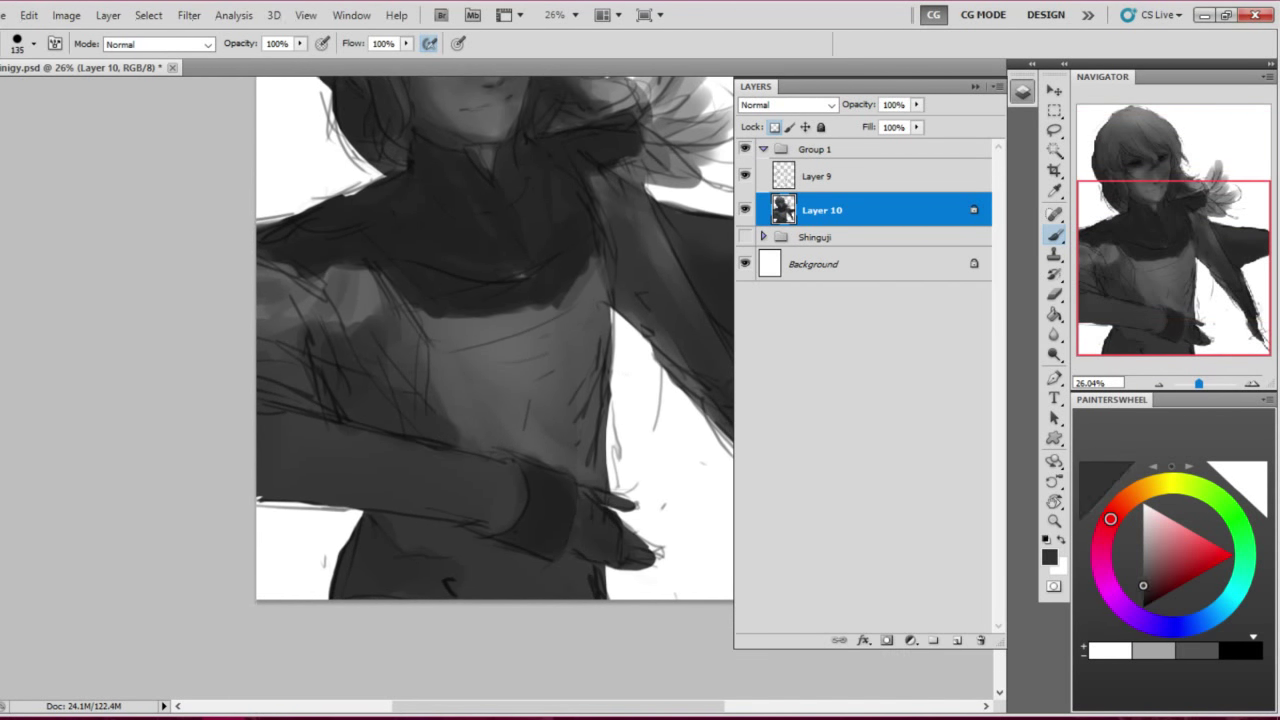
Apply a Brightness/Contrast adjustment to Layer 10 with brightness 60 and contrast 44
scroll(352, 316, "up", 5)
scroll(352, 316, "left", 1)
scroll(300, 256, "up", 2)
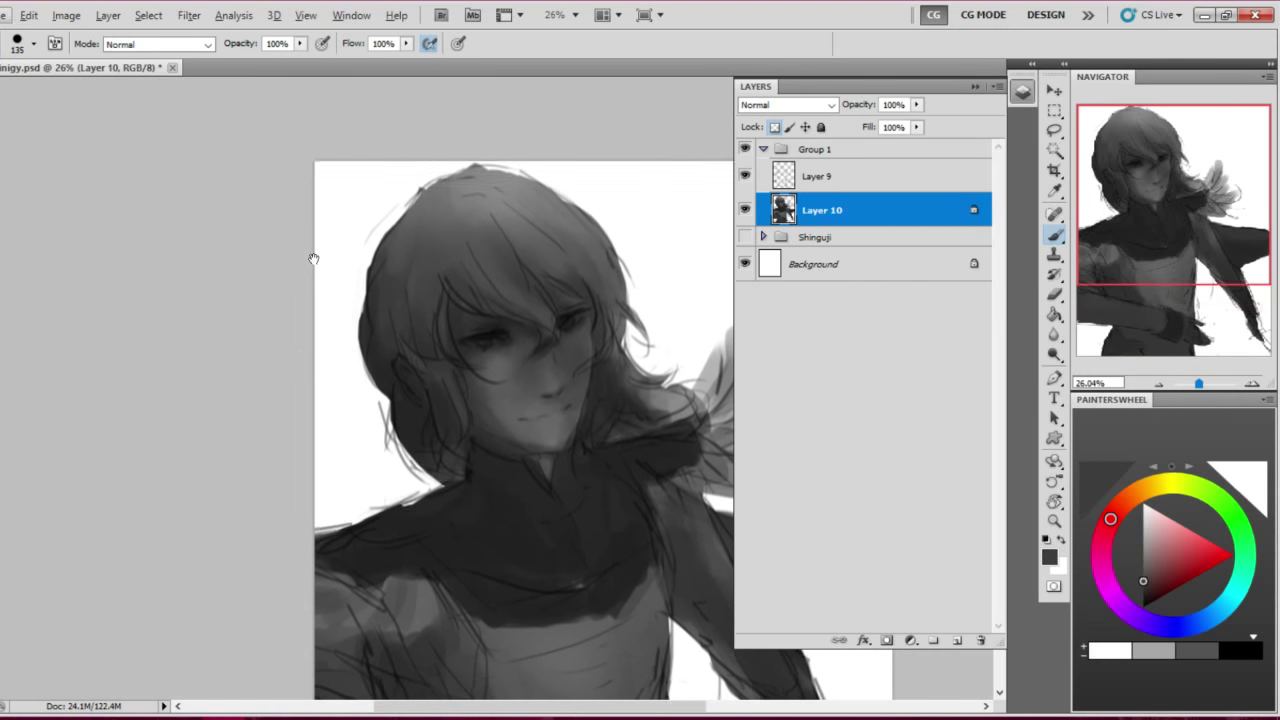
scroll(337, 274, "down", 2)
scroll(337, 274, "left", 1)
scroll(337, 274, "right", 1)
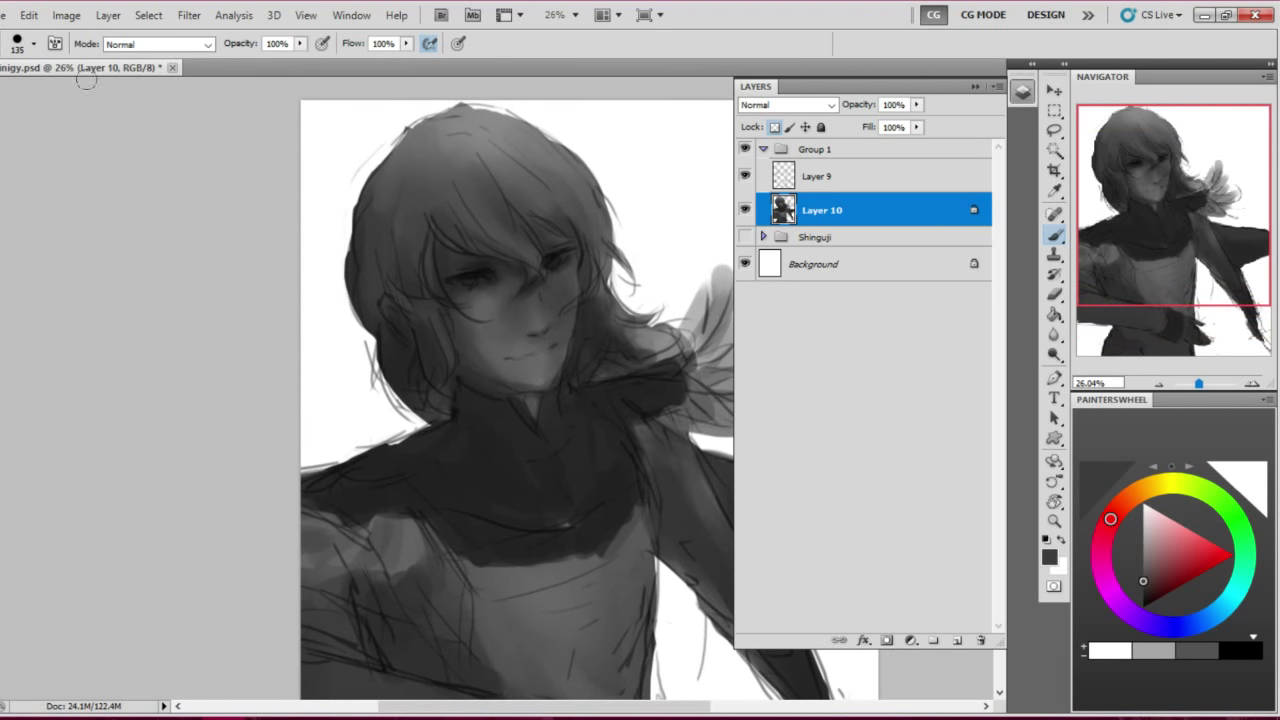
left_click(66, 15)
left_click(330, 41)
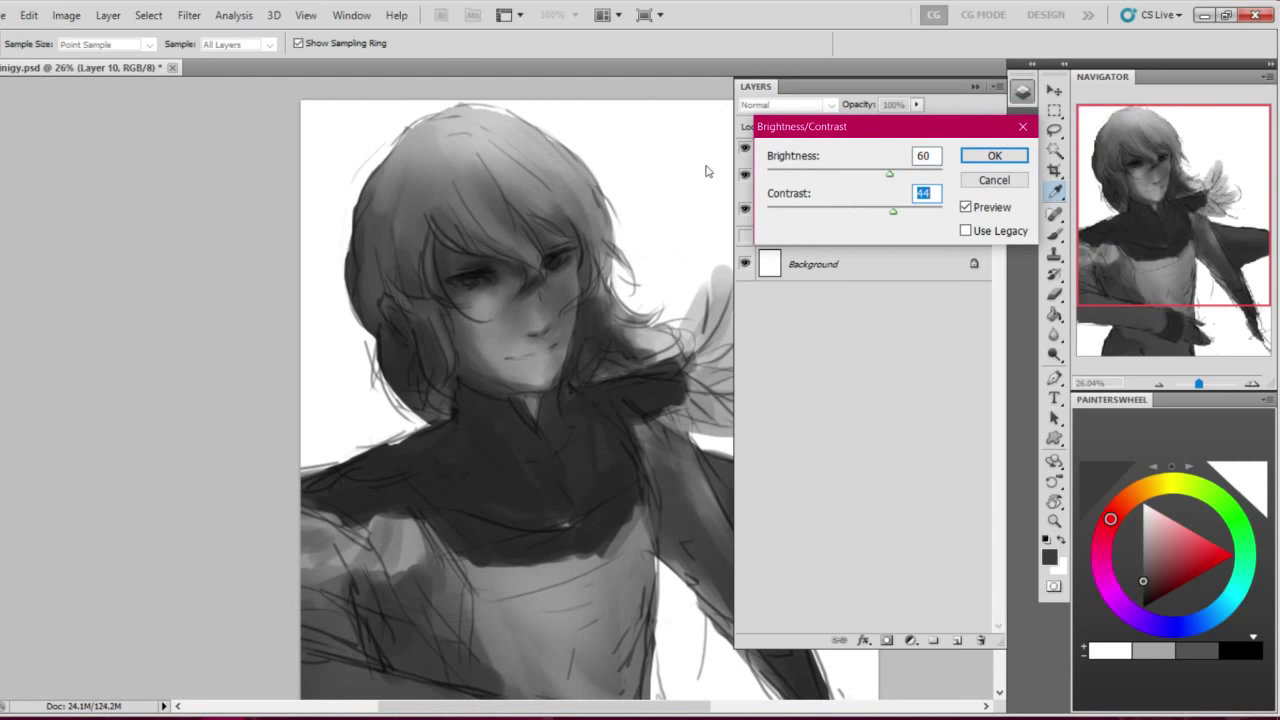
key("Return")
left_click_drag(450, 385, 417, 300)
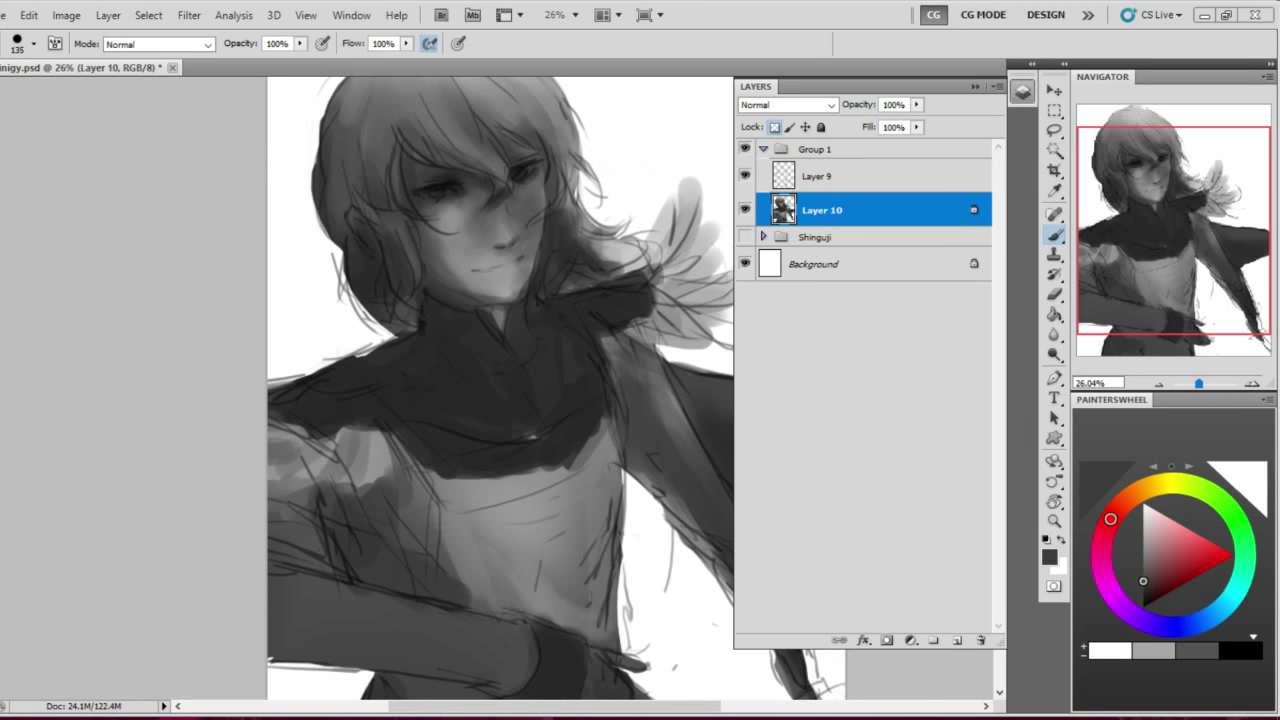
Add a new layer above Layer 9 and start painting grey strokes over the hair at the side of the head
mouse_move(80, 268)
left_mouse_down()
mouse_move(300, 291)
mouse_move(423, 343)
mouse_move(470, 282)
mouse_move(396, 267)
mouse_move(460, 334)
left_mouse_up()
key("alt+bracketright")
key("ctrl+shift+alt+n")
right_click(500, 300)
right_click(580, 312)
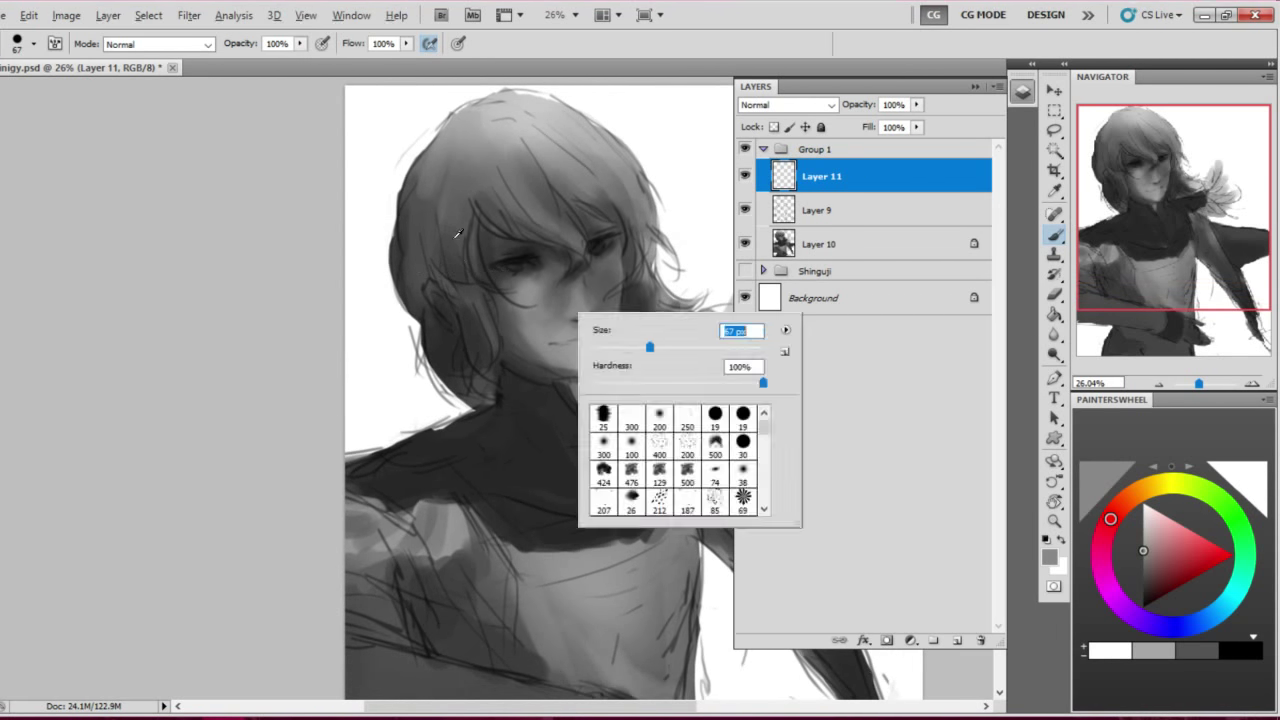
left_click_drag(660, 351, 700, 351)
key("Return")
left_click_drag(387, 323, 417, 280)
Paint the hair above the ear on Layer 11 in a sampled grey with the brush at 92 px
right_click(605, 380)
left_click_drag(690, 420, 722, 420)
key("Return")
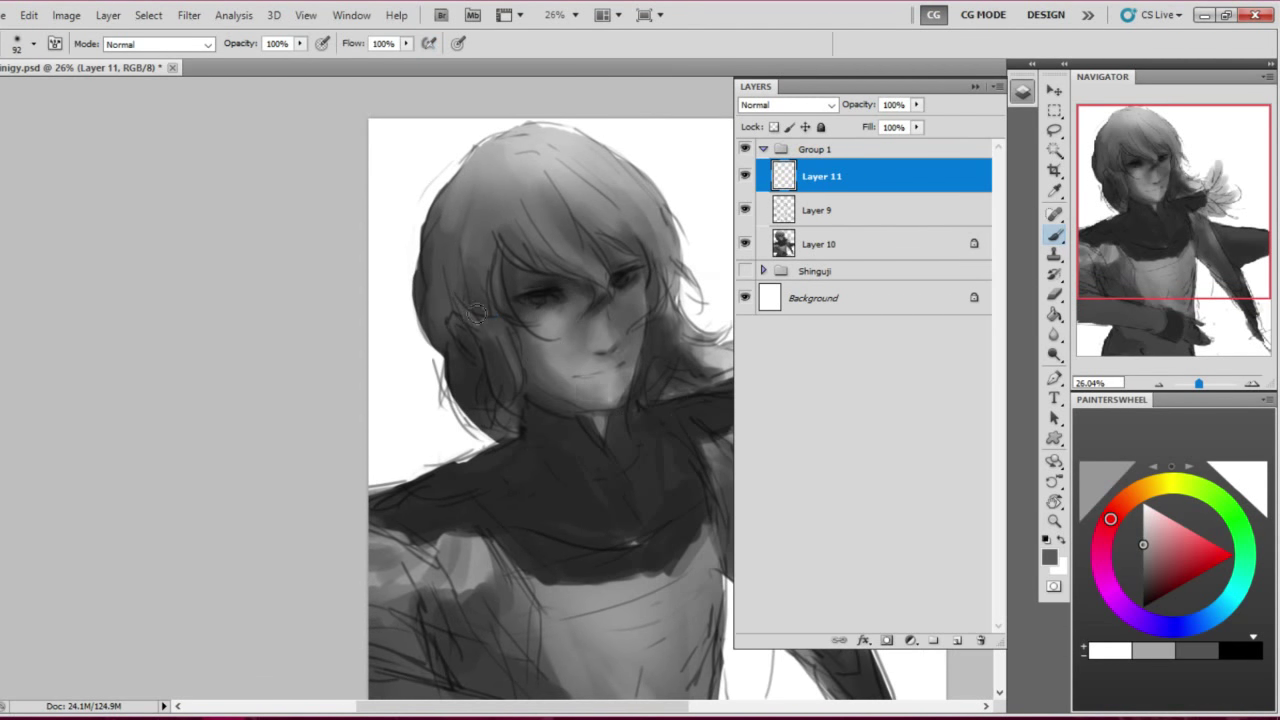
left_click_drag(476, 312, 482, 270)
left_click(498, 249, "alt")
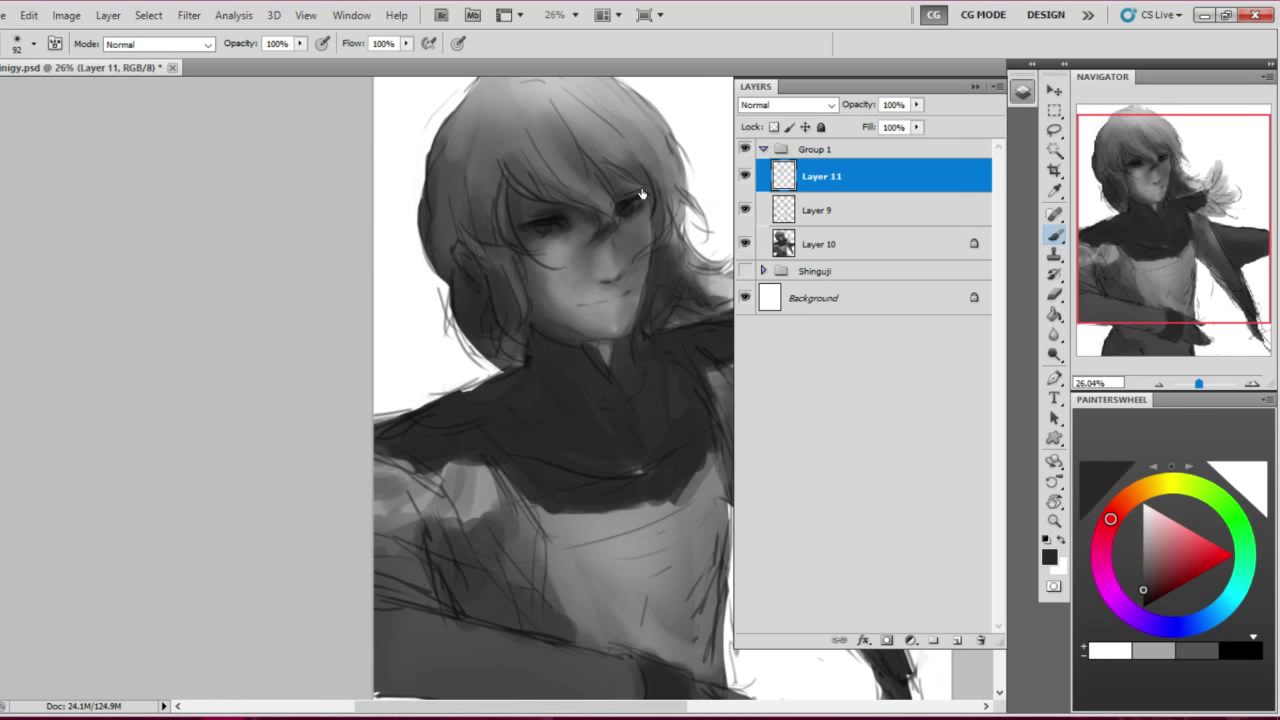
Switch to Layer 10 and shade the hair around the ear in a sampled grey with a soft brush at 50 px
key("alt+bracketleft")
key("alt+bracketleft")
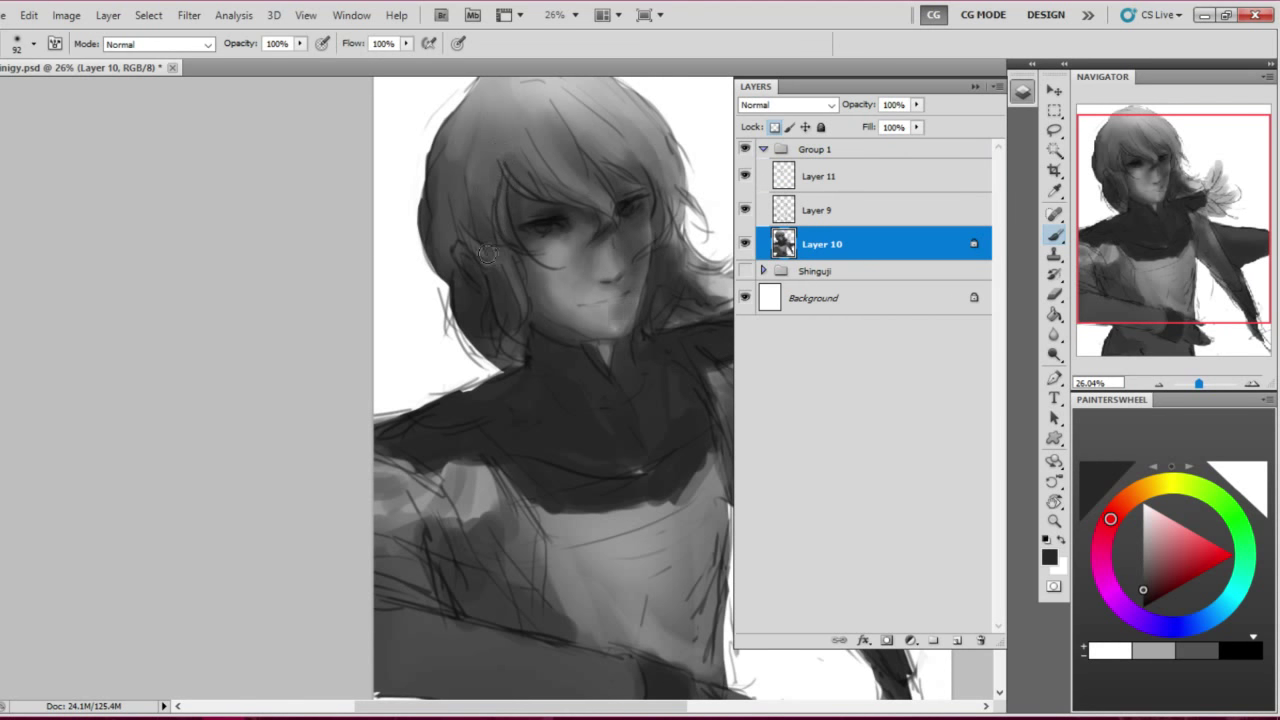
left_click(618, 318, "alt")
right_click(618, 312)
left_click_drag(722, 352, 668, 352)
key("Return")
mouse_move(486, 251)
left_mouse_down()
mouse_move(506, 284)
mouse_move(512, 270)
left_mouse_up()
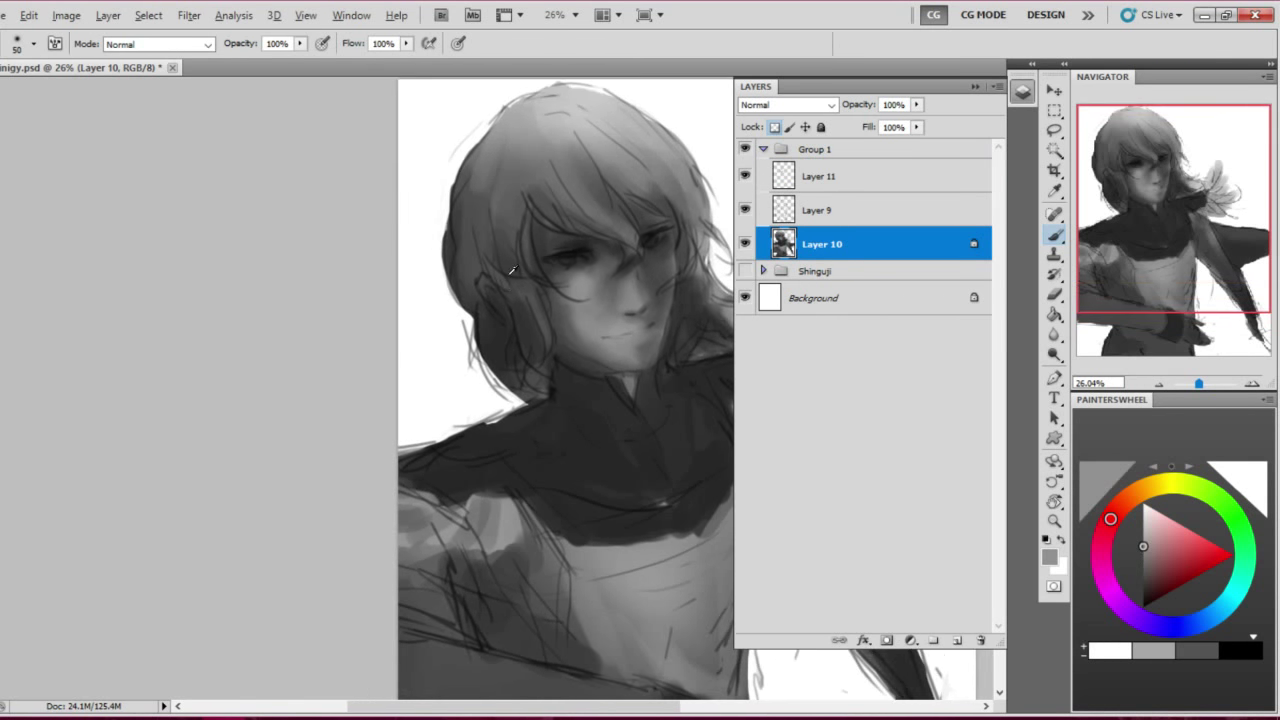
Blend the side hair and the ear area on Layer 10 with a larger brush and sampled greys
right_click(656, 356)
left_click_drag(706, 396, 731, 396)
key("Return")
left_click(571, 305, "alt")
left_click_drag(473, 290, 517, 329)
left_click(624, 356, "alt")
left_click_drag(472, 269, 491, 320)
Return to Layer 11 and refine the side hair strands in a sampled dark tone with the brush at 34 px
key("alt+bracketright")
right_click(434, 286)
left_click_drag(634, 408, 612, 408)
key("Return")
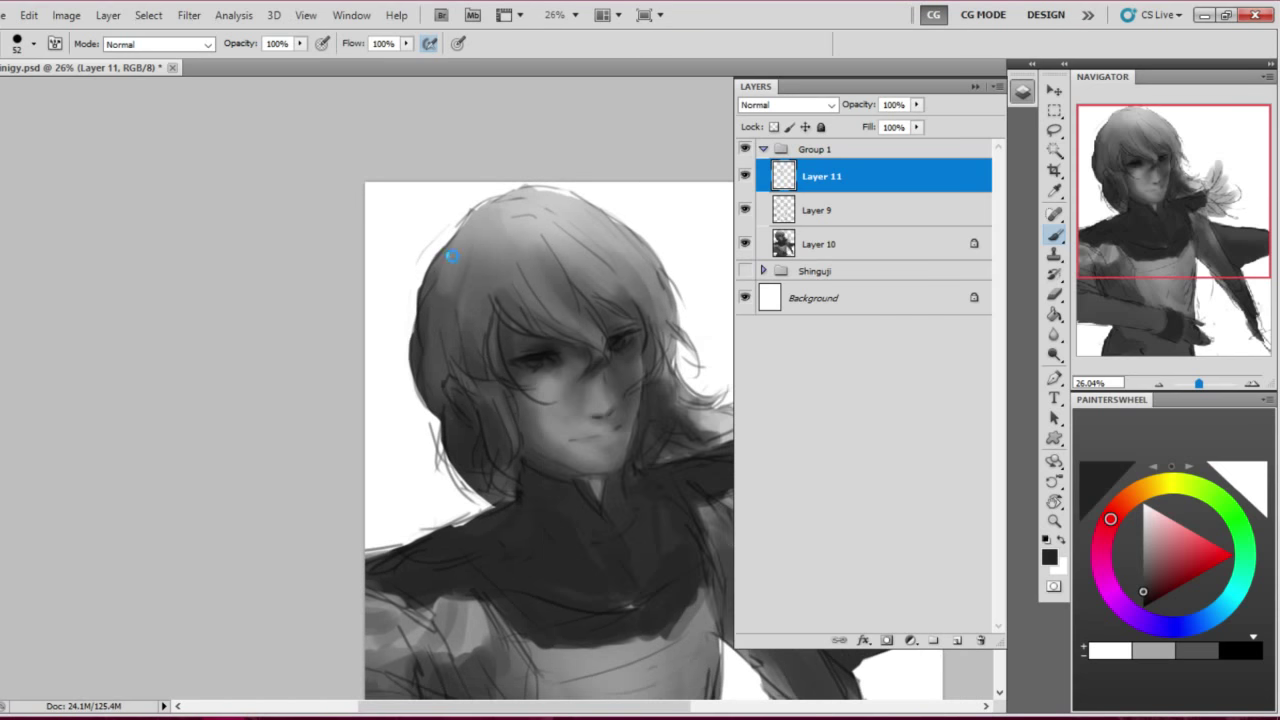
scroll(452, 256, "up", 3)
left_click(323, 279, "alt")
right_click(432, 356)
key("Return")
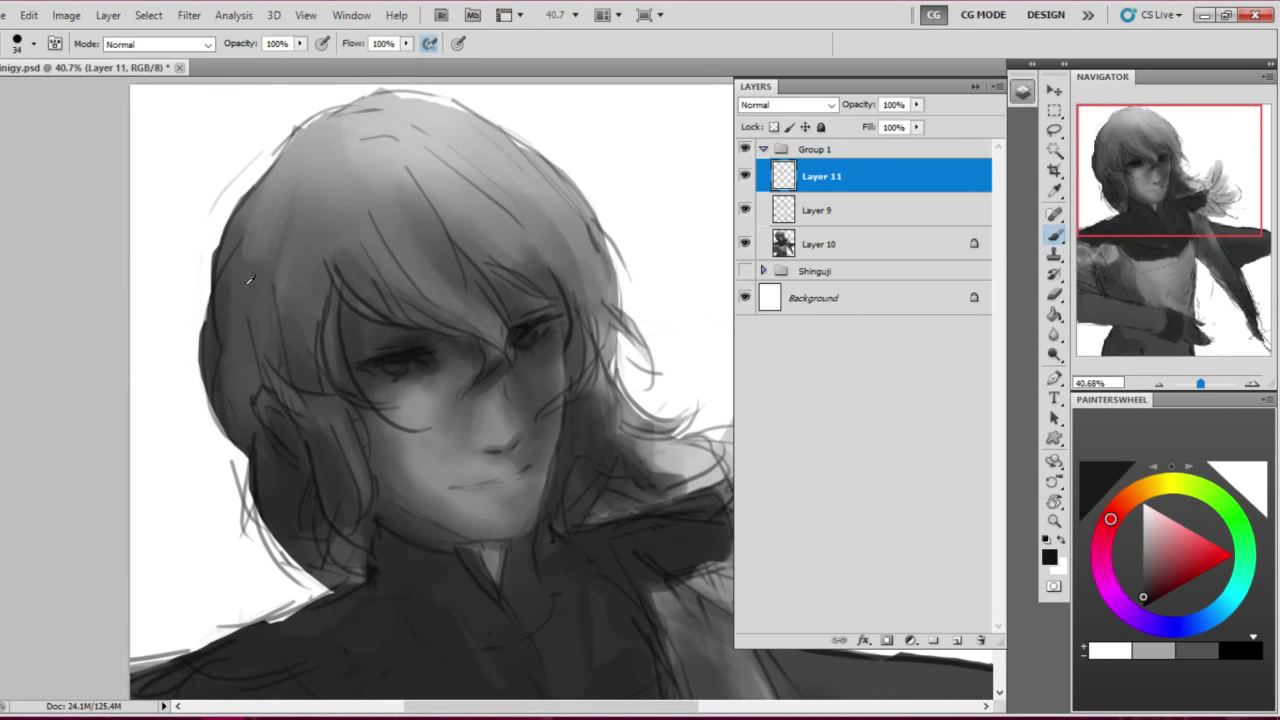
mouse_move(350, 275)
left_mouse_down()
mouse_move(402, 327)
mouse_move(377, 277)
left_mouse_up()
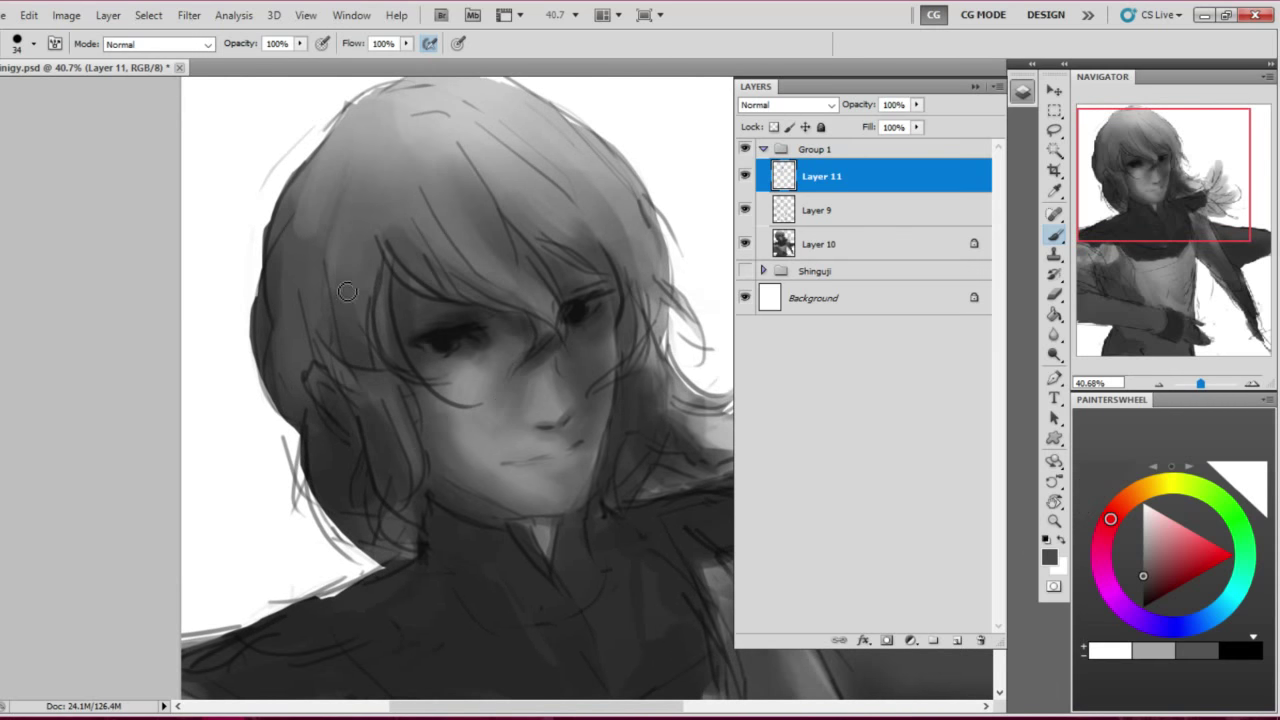
Paint over the strands between fringe and ear in sampled greys, reducing the brush to 21 px
key("d")
left_click(368, 290, "alt")
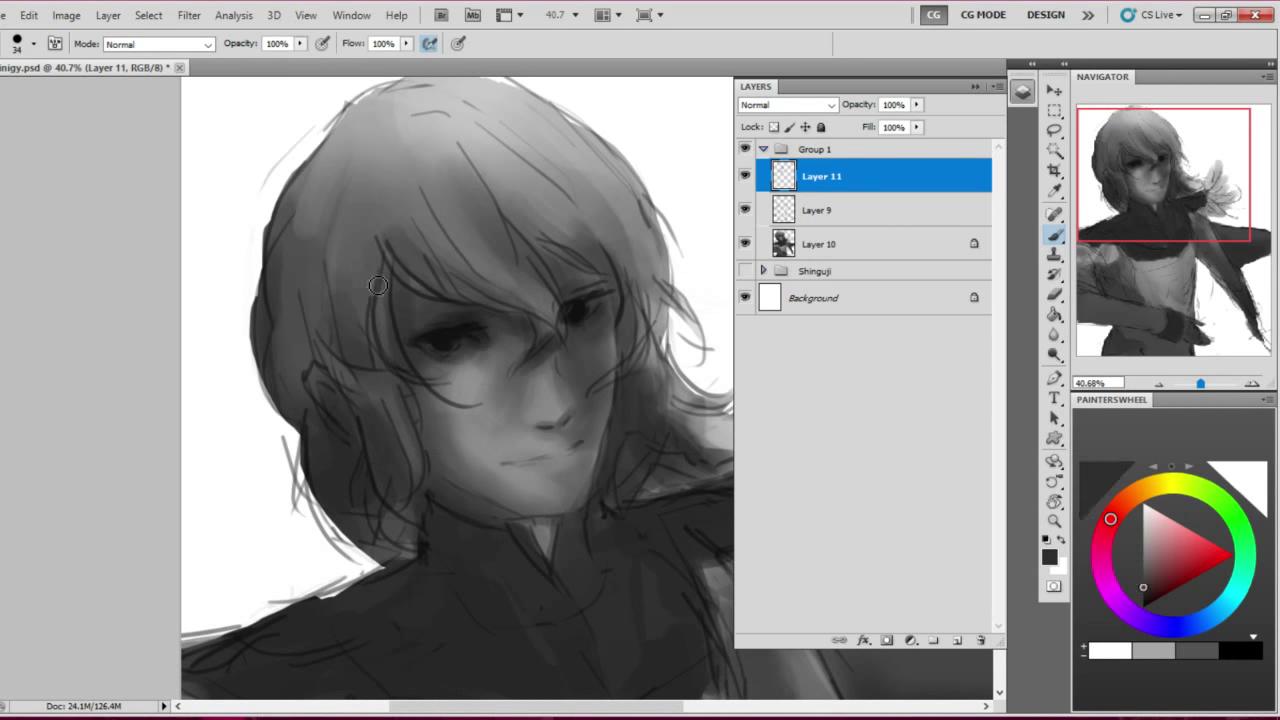
left_click_drag(414, 263, 369, 298)
key("bracketleft")
left_click(290, 304, "alt")
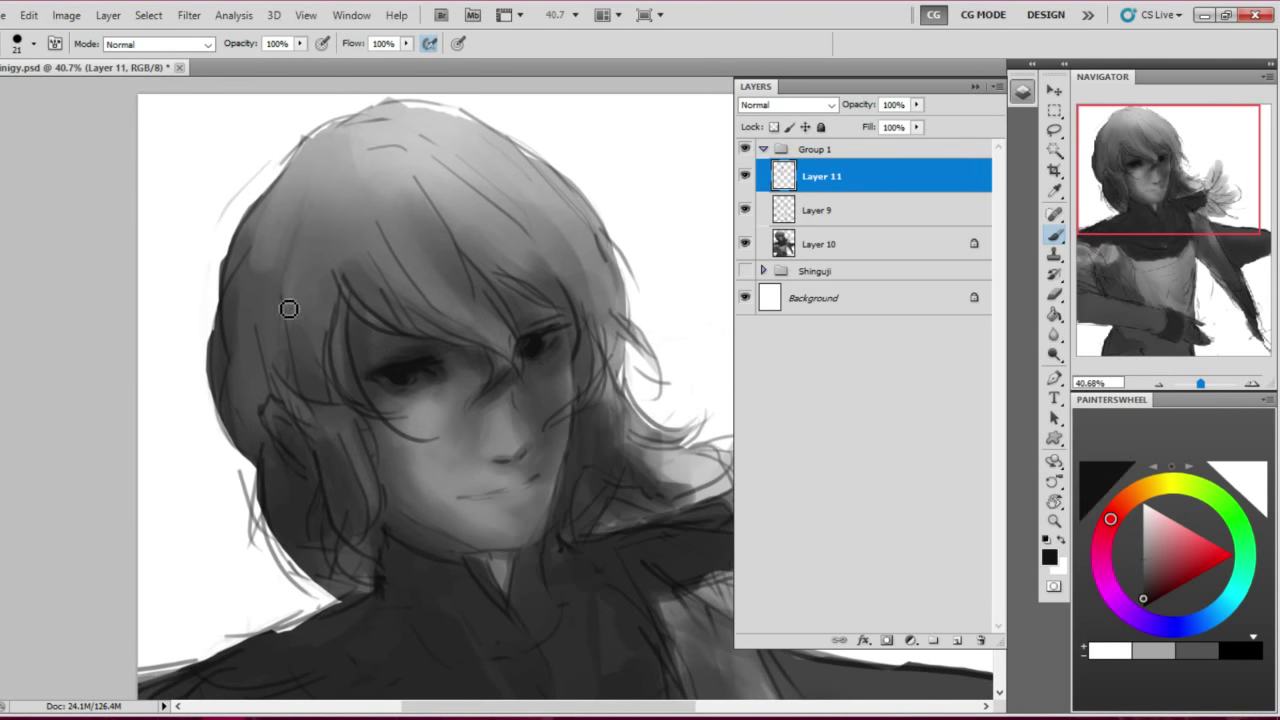
mouse_move(286, 303)
left_mouse_down()
mouse_move(383, 297)
mouse_move(365, 249)
mouse_move(280, 282)
left_mouse_up()
Blend the hair above the ear on Layer 11 in sampled greys with the brush at 80 px
key("bracketright")
key("bracketright")
left_click(338, 260, "alt")
right_click(460, 416)
left_click_drag(560, 451, 610, 451)
key("Return")
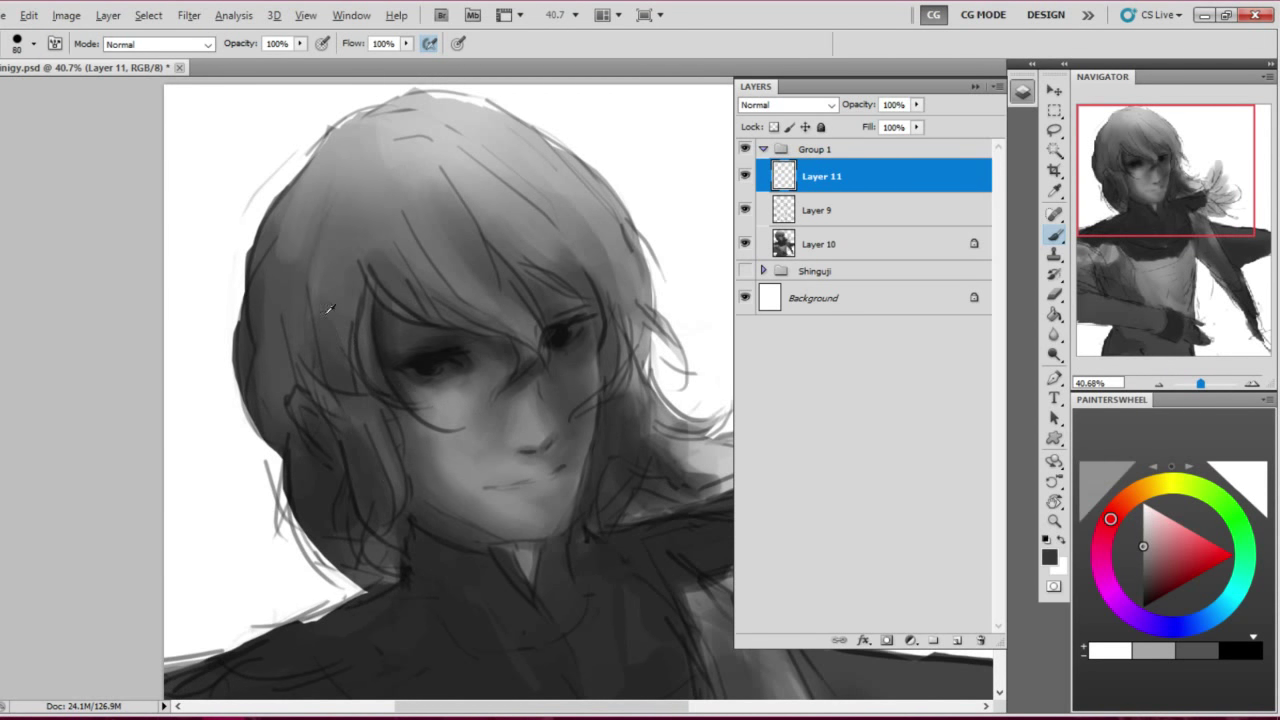
left_click_drag(301, 351, 304, 384)
left_click(310, 360, "alt")
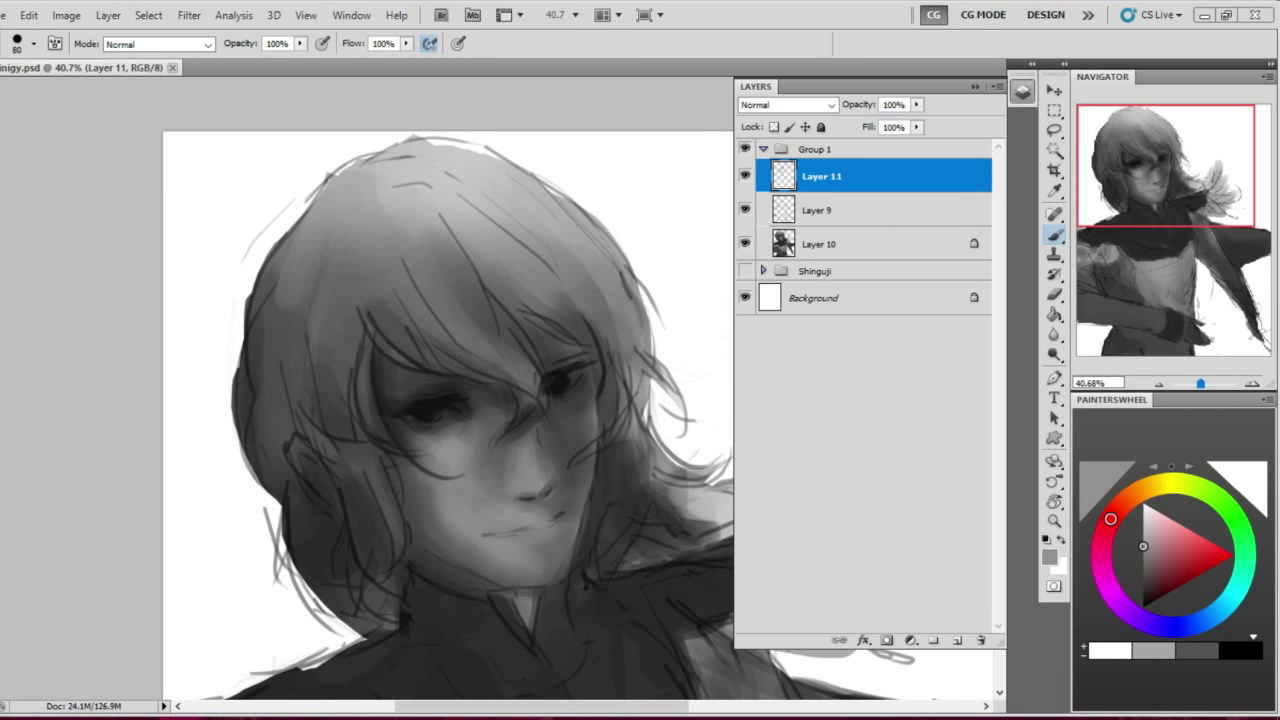
Paint fine strands through the side hair and into the fringe in sampled greys with the brush at 17 px
mouse_move(347, 360)
left_mouse_down()
mouse_move(323, 354)
mouse_move(351, 346)
mouse_move(337, 352)
left_mouse_up()
left_click(323, 354, "alt")
left_click(337, 352, "alt")
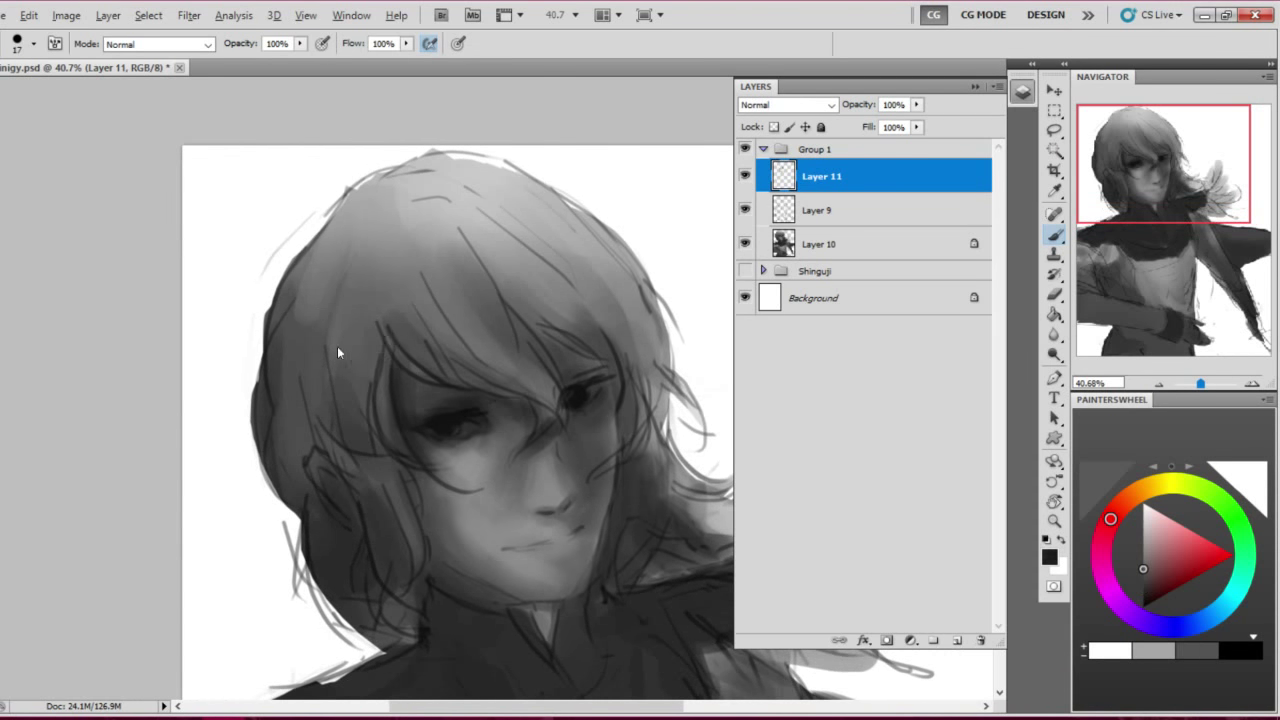
left_click(373, 325, "alt")
mouse_move(486, 319)
left_mouse_down()
mouse_move(420, 325)
mouse_move(460, 375)
left_mouse_up()
left_click(460, 375, "alt")
Shape the fringe strands above the near eye in sampled greys with the brush at 26 px and 21 px
key("bracketright")
left_click(412, 310, "alt")
left_click_drag(412, 318, 444, 244)
left_click(443, 361, "alt")
left_click(443, 361, "alt")
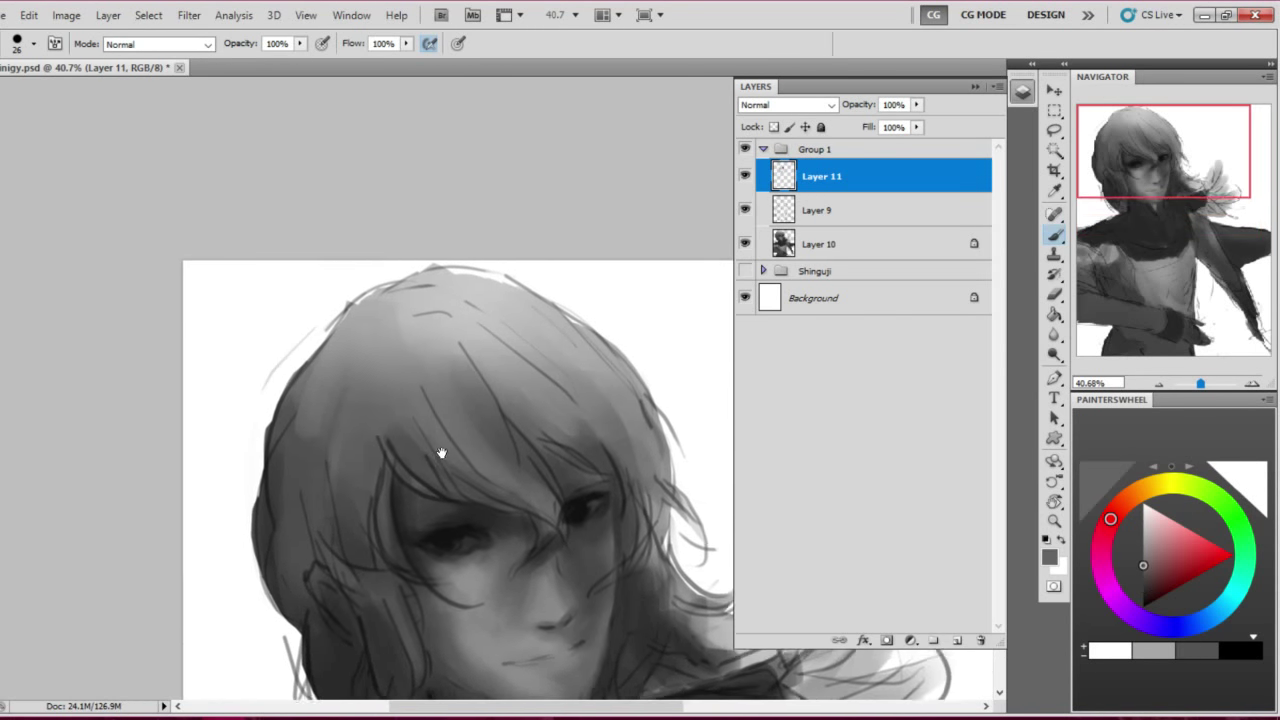
mouse_move(443, 361)
left_mouse_down()
mouse_move(443, 457)
mouse_move(455, 333)
left_mouse_up()
right_click(488, 335)
left_click(449, 272, "alt")
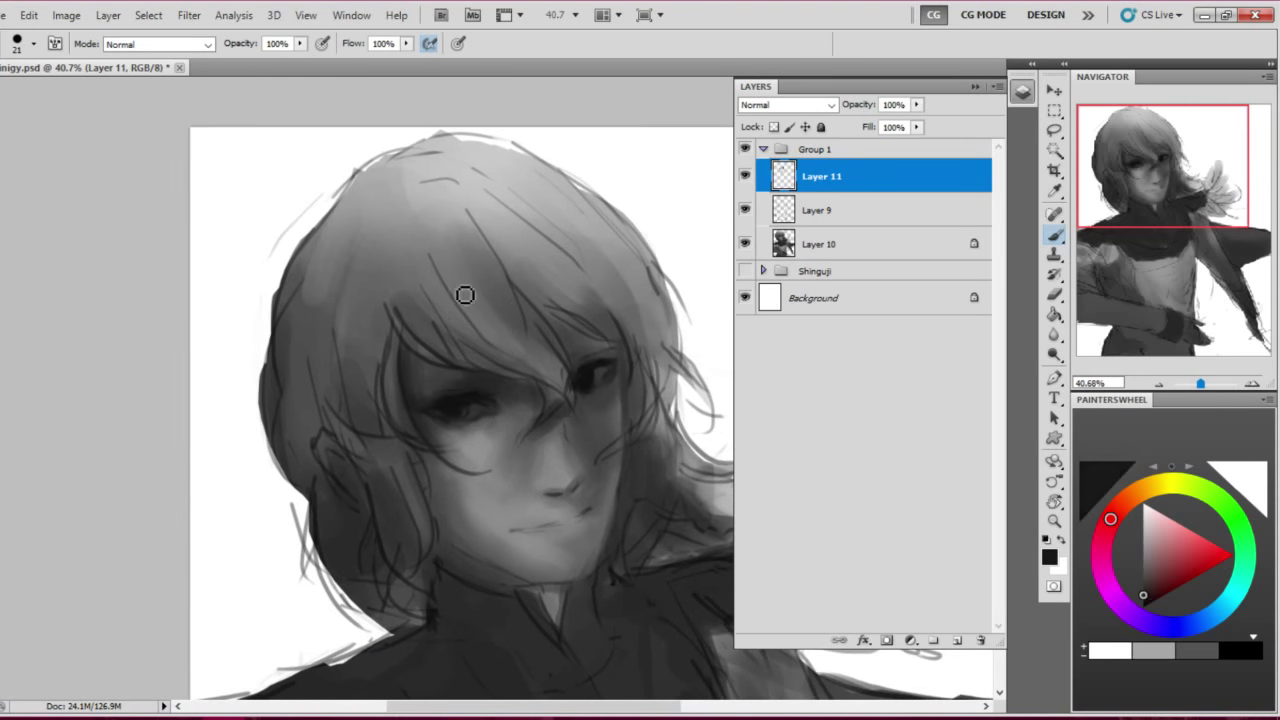
Flip the canvas horizontally and paint the fringe above the far eye in sampled greys with the brush at 44 px
key("ctrl+shift+h")
left_click_drag(466, 300, 346, 422)
left_click(503, 408, "alt")
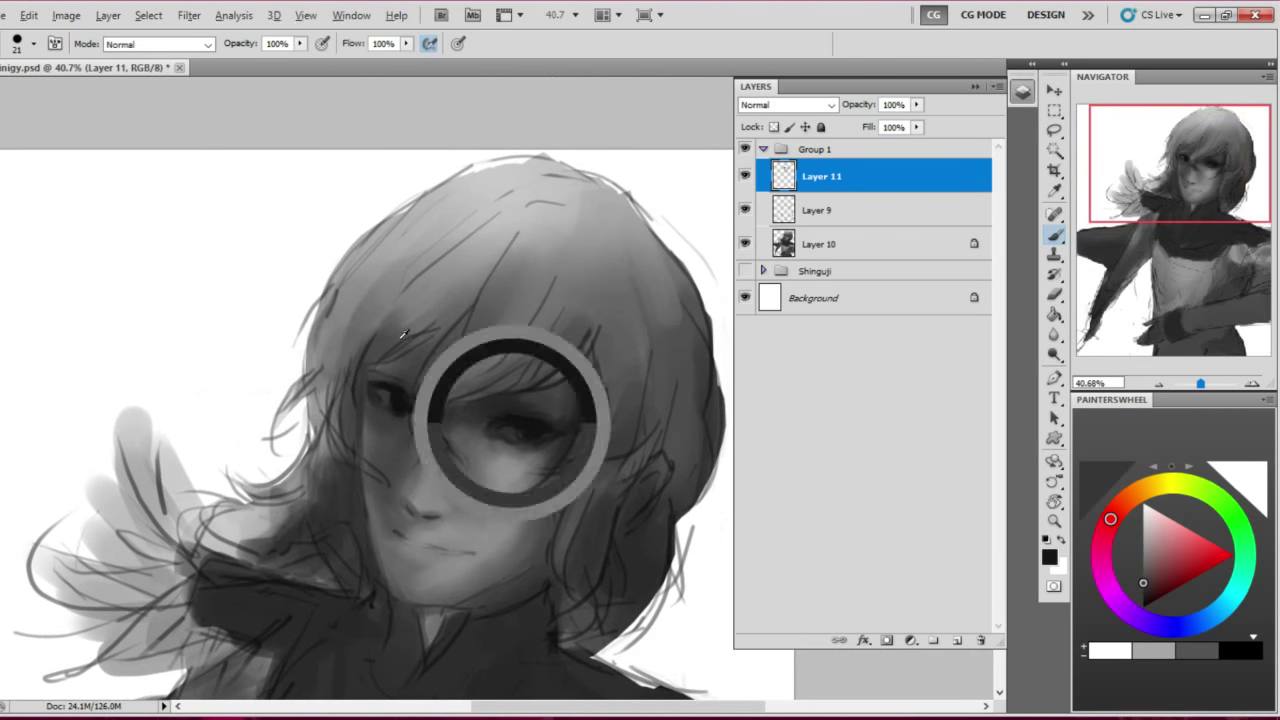
right_click(372, 377)
left_click_drag(367, 362, 392, 327)
left_click(392, 327, "alt")
scroll(402, 333, "up", 1)
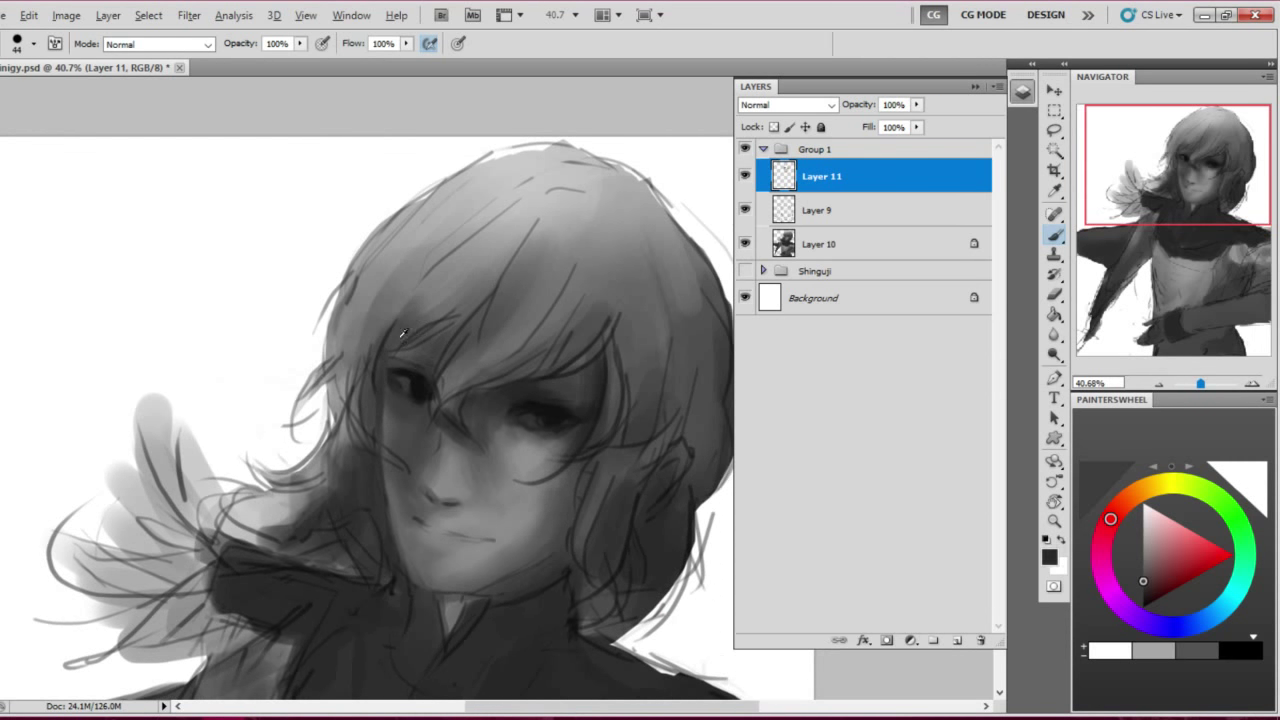
Refine the fringe locks and the hair beside the far eye in sampled greys, reducing the brush to 24 px
left_click(478, 292, "alt")
left_click_drag(478, 292, 453, 289)
right_click(440, 436)
left_click_drag(500, 457, 487, 457)
left_click(352, 440)
right_click(440, 490)
left_click_drag(476, 521, 466, 521)
key("Return")
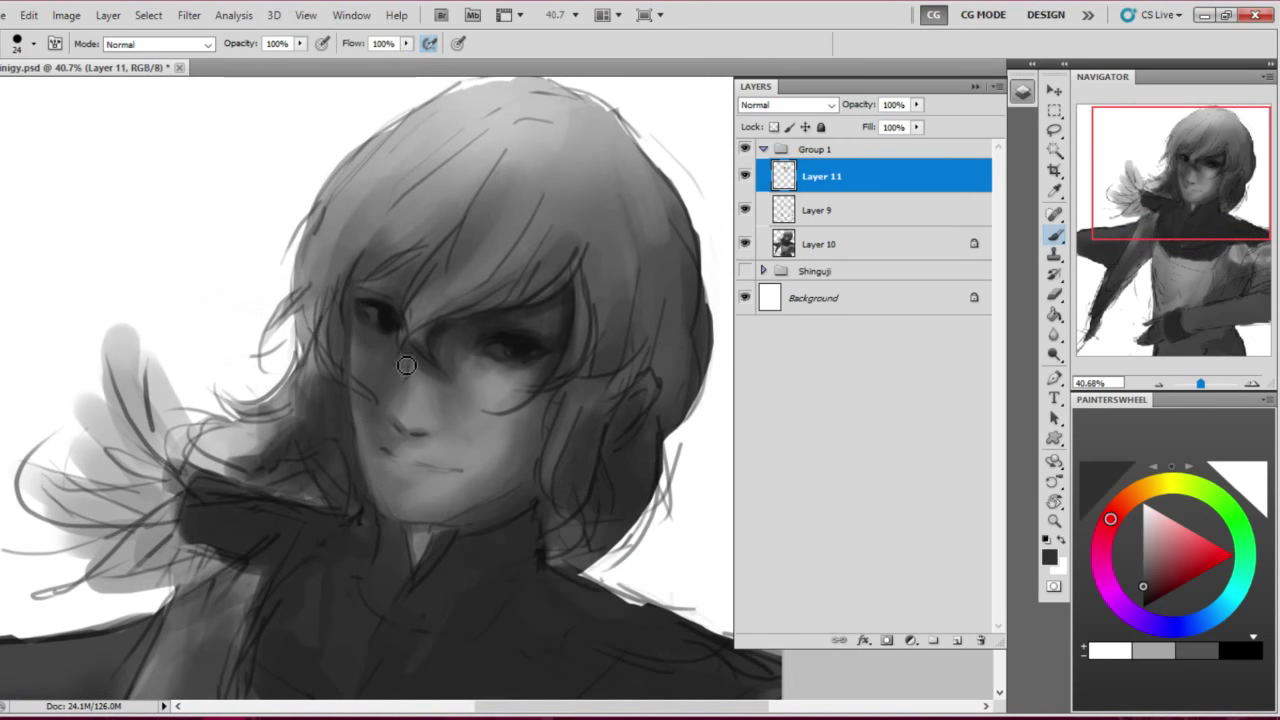
Flip the canvas back and darken the shadow and hair lock between the eyes with the 24 px brush
key("ctrl+alt+shift+h")
mouse_move(368, 336)
left_mouse_down()
mouse_move(370, 360)
mouse_move(380, 352)
left_mouse_up()
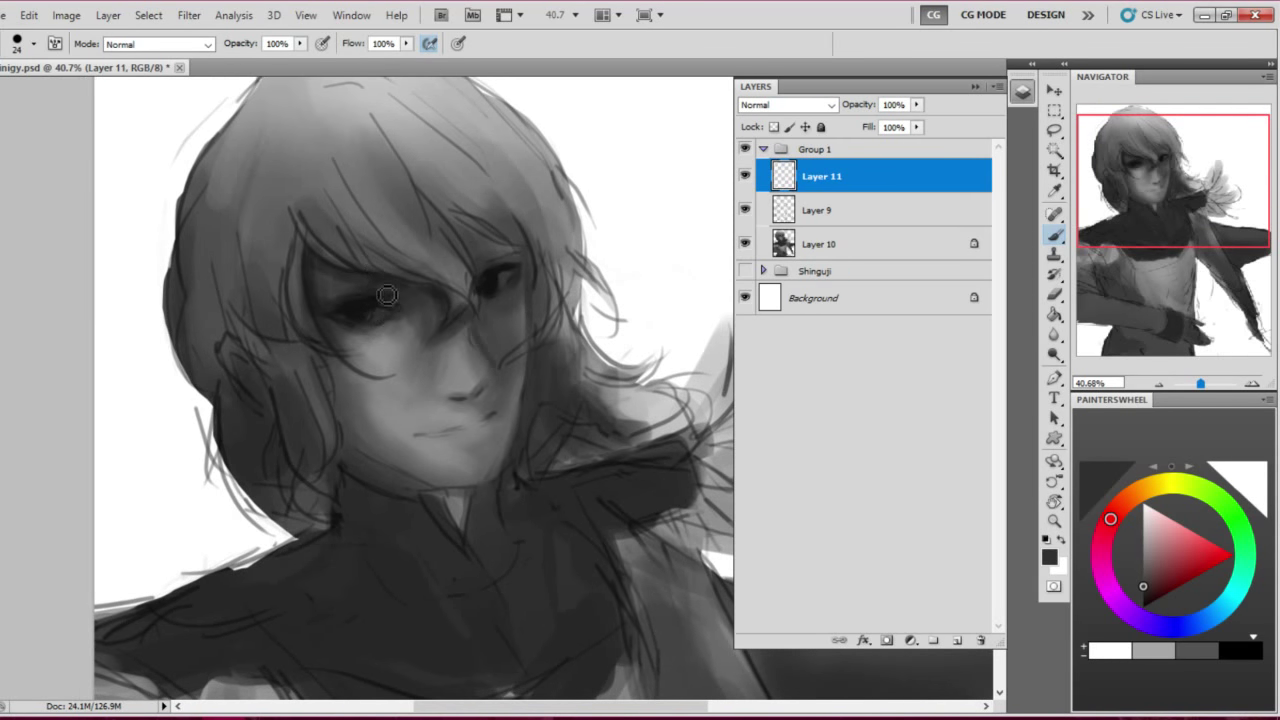
key("ctrl+alt+shift+h")
key("ctrl+alt+shift+h")
left_click_drag(378, 302, 444, 212)
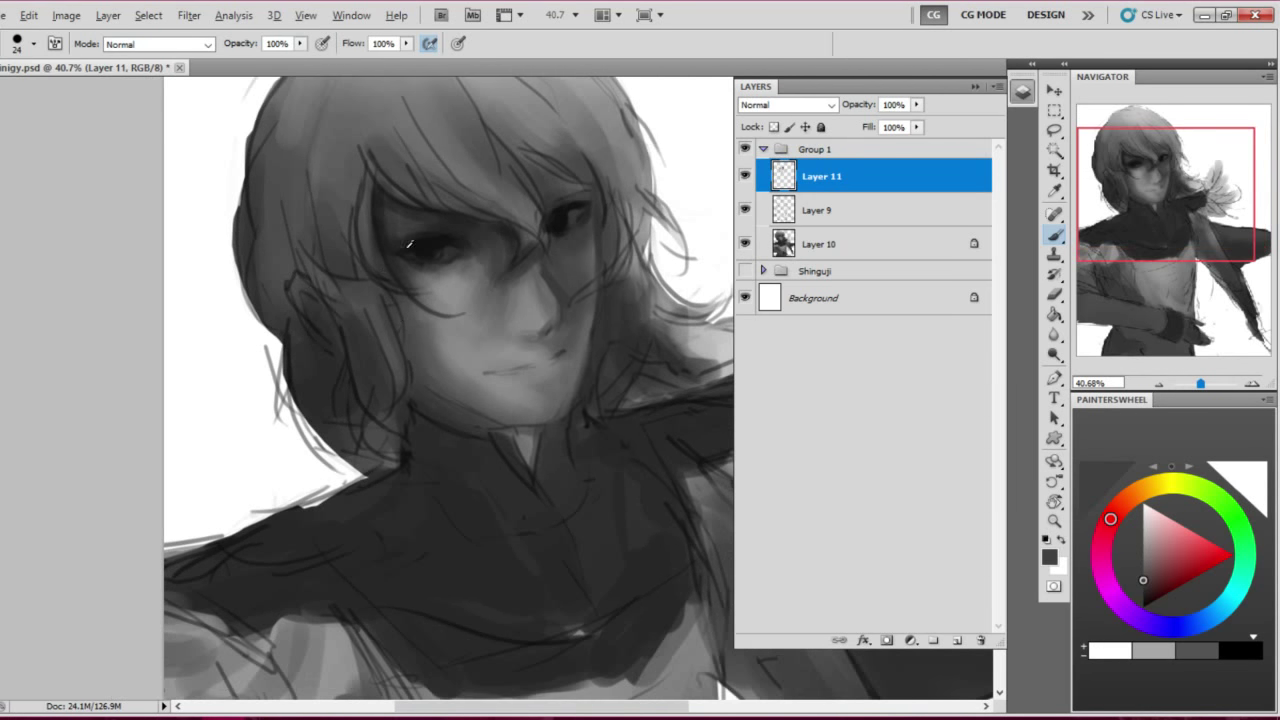
Shade around the near eye and down the cheek in a sampled grey with an enlarged brush
left_click(413, 223, "alt")
key("bracketright")
key("bracketright")
key("bracketright")
mouse_move(426, 280)
left_mouse_down()
mouse_move(446, 300)
mouse_move(451, 268)
mouse_move(471, 343)
mouse_move(503, 300)
mouse_move(484, 332)
mouse_move(432, 351)
mouse_move(474, 370)
mouse_move(397, 357)
left_mouse_up()
right_click(466, 332)
key("Return")
Refine the shading of the eyes, nose and mouth with the brush at 56 px and 22 px
right_click(474, 370)
type("56")
key("Return")
right_click(565, 432)
type("22")
key("Return")
mouse_move(472, 325)
left_mouse_down()
mouse_move(497, 285)
mouse_move(420, 343)
mouse_move(408, 314)
mouse_move(435, 273)
left_mouse_up()
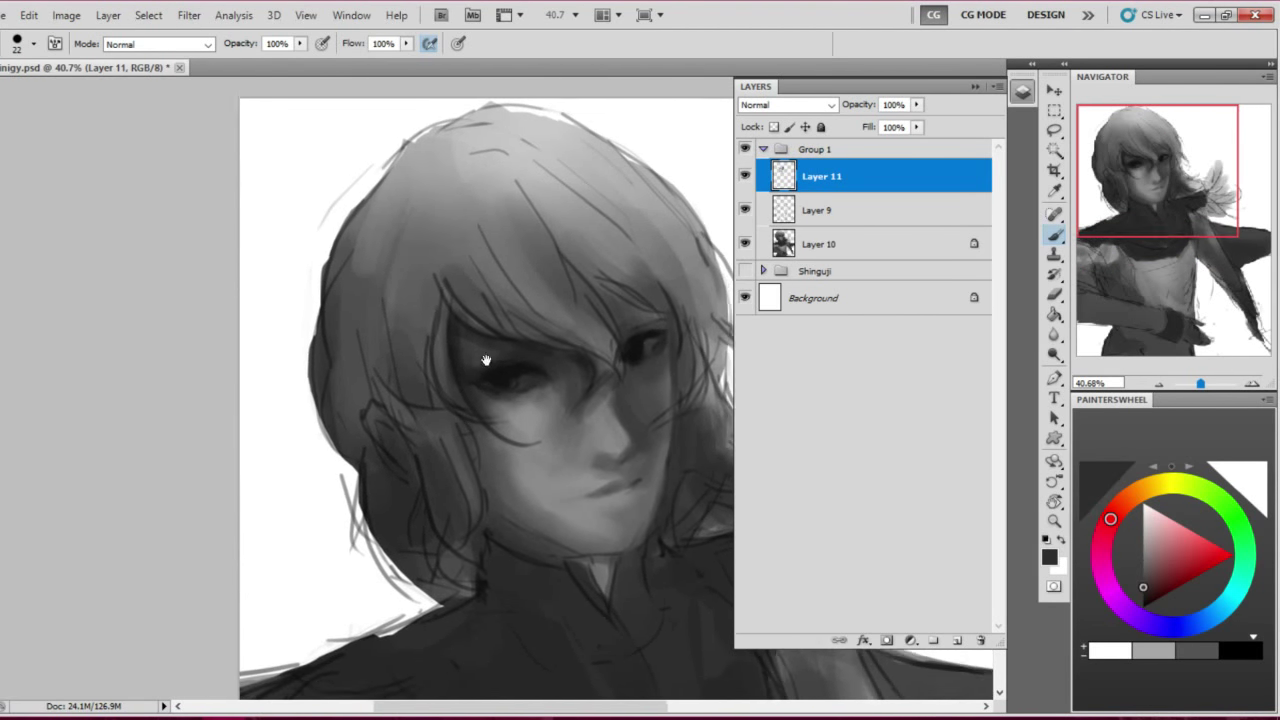
Define the near eye and the strands beside it in a sampled grey with the brush at 15 px
left_click(496, 375, "alt")
right_click(466, 363)
mouse_move(500, 374)
left_mouse_down()
mouse_move(466, 363)
mouse_move(428, 388)
mouse_move(479, 353)
left_mouse_up()
type("15")
key("Return")
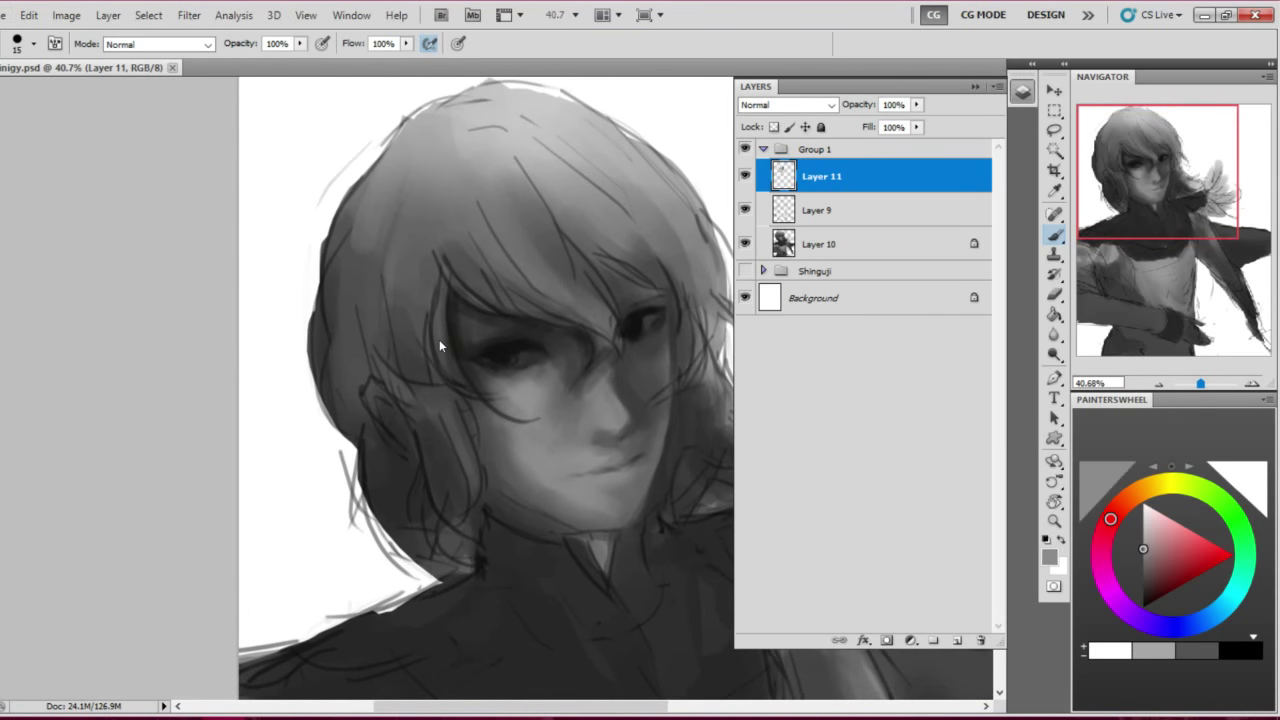
mouse_move(492, 371)
left_mouse_down()
mouse_move(464, 376)
mouse_move(504, 331)
mouse_move(445, 368)
mouse_move(457, 443)
mouse_move(463, 331)
mouse_move(446, 380)
mouse_move(467, 309)
mouse_move(520, 414)
mouse_move(465, 340)
left_mouse_up()
Shade the hair locks around the ear and temple in sampled greys with the brush at 39 px and 28 px
left_click(520, 414, "alt")
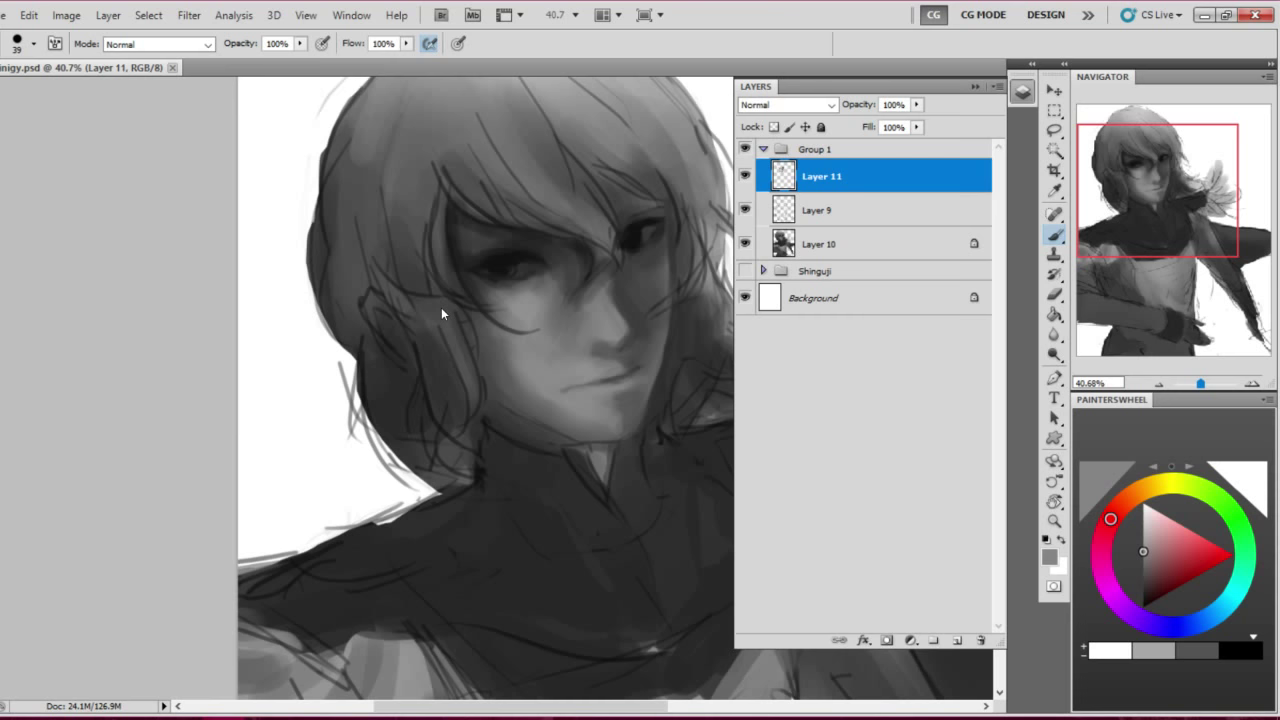
mouse_move(441, 313)
left_mouse_down()
mouse_move(378, 342)
mouse_move(426, 338)
mouse_move(420, 410)
mouse_move(447, 369)
mouse_move(332, 318)
mouse_move(408, 371)
mouse_move(409, 313)
left_mouse_up()
left_click(286, 326, "alt")
left_click(450, 410, "alt")
left_click(383, 345, "alt")
left_click(370, 256, "alt")
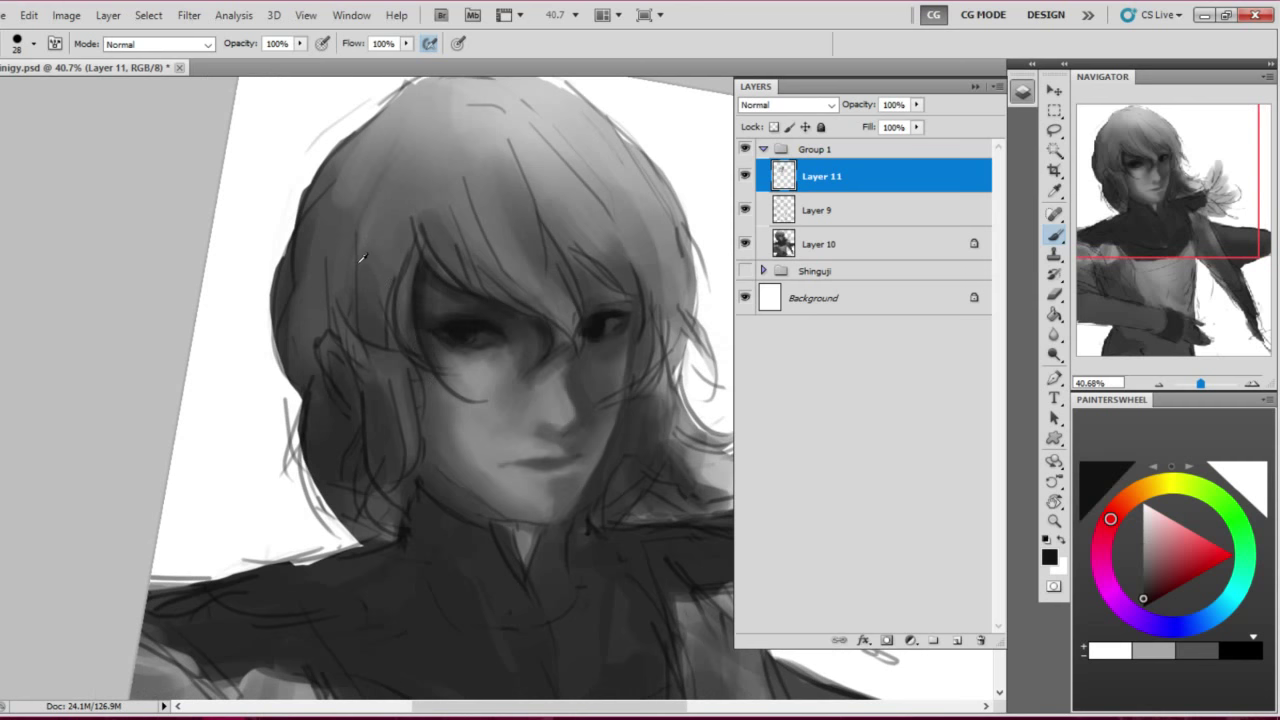
Rotate the canvas and refine the strands between the ear and near eye in a sampled grey with the brush at 17 px
left_click(355, 274, "alt")
right_click(374, 289)
type("17")
key("Return")
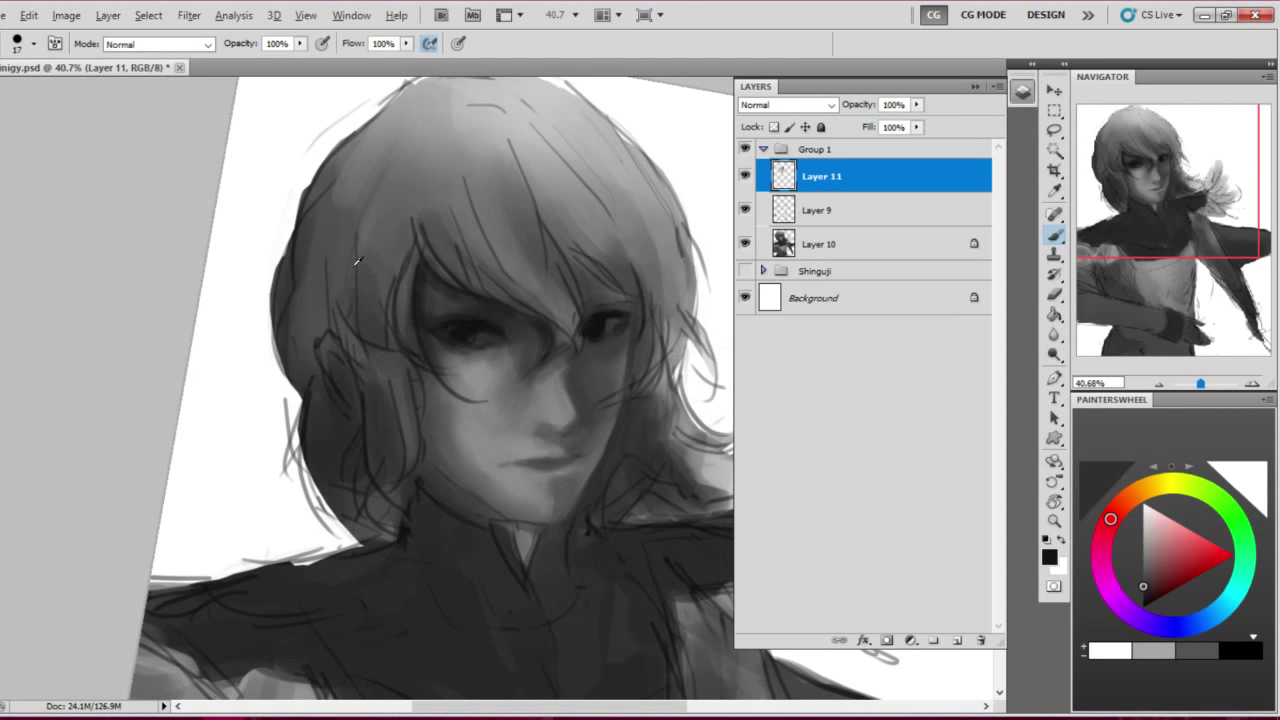
mouse_move(388, 377)
left_mouse_down()
mouse_move(370, 400)
mouse_move(390, 380)
left_mouse_up()
key("r")
left_click_drag(500, 300, 540, 360)
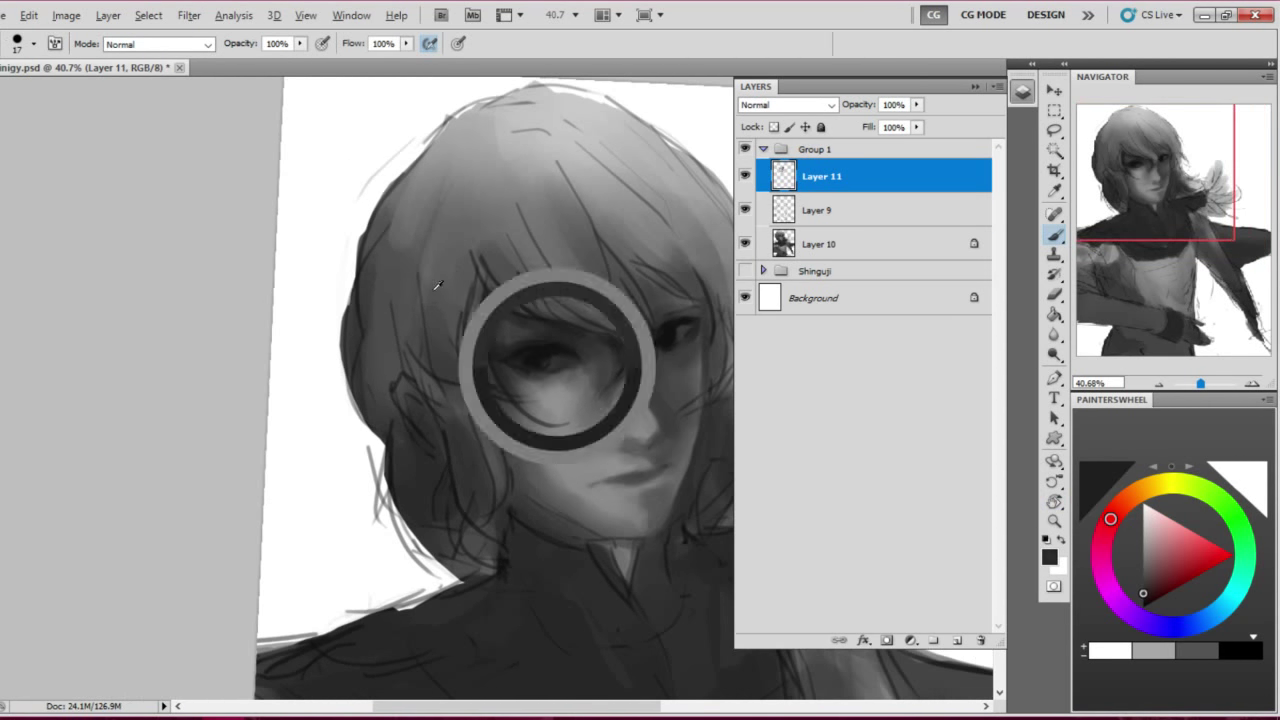
mouse_move(403, 300)
left_mouse_down()
mouse_move(460, 390)
mouse_move(450, 380)
left_mouse_up()
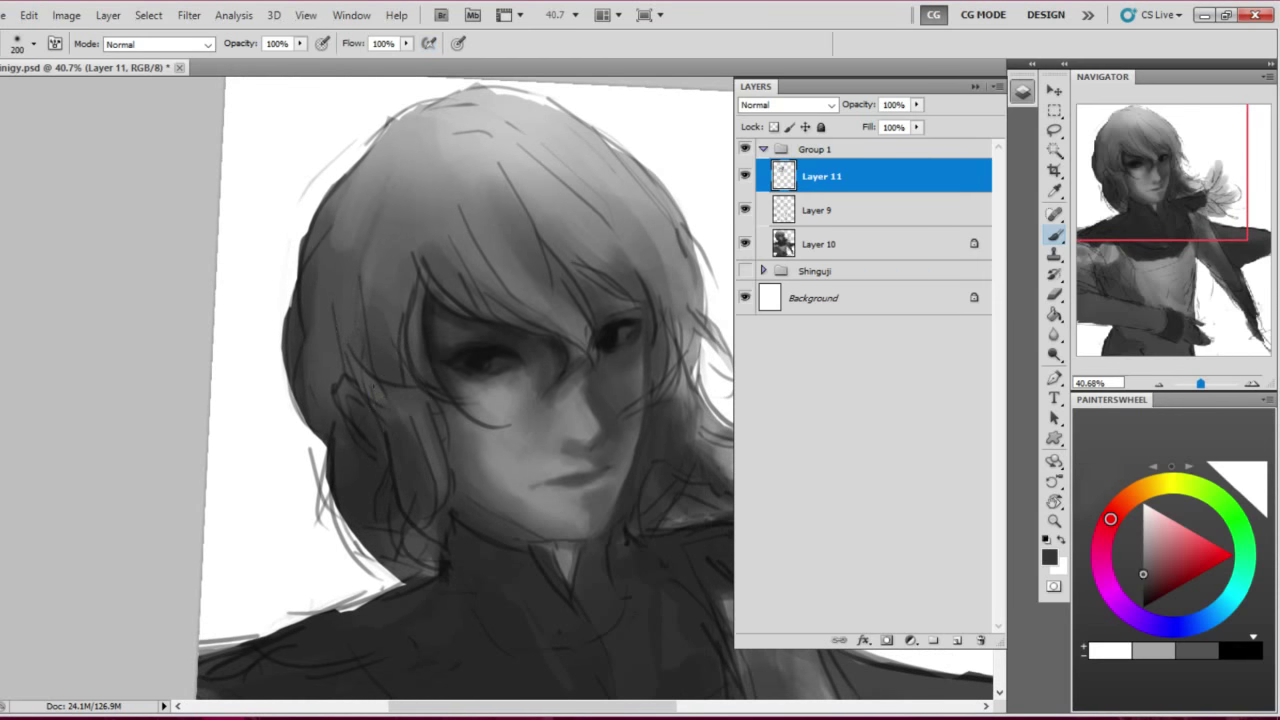
Sample a grey beside the near cheek, set the soft brush to 85 px, and lower the brush to 36% opacity and 68% flow
left_click(414, 396, "alt")
right_click(444, 358)
type("85")
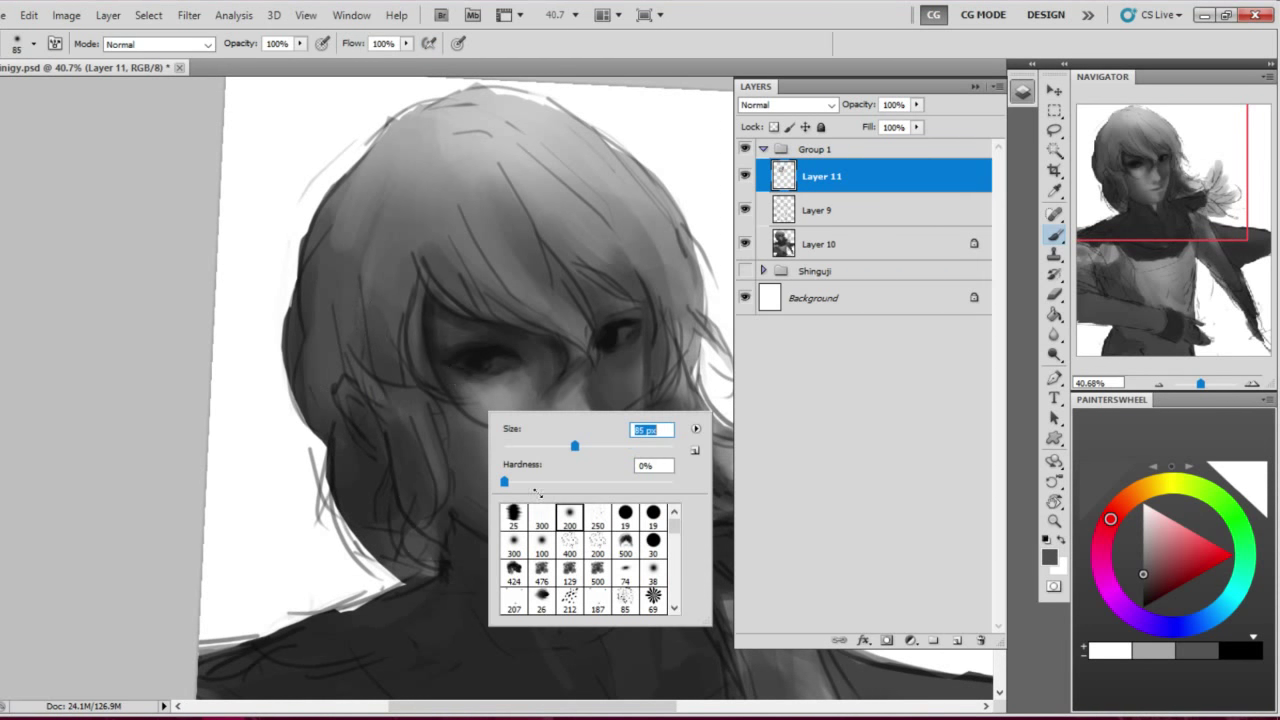
key("Return")
key("shift+6")
key("shift+8")
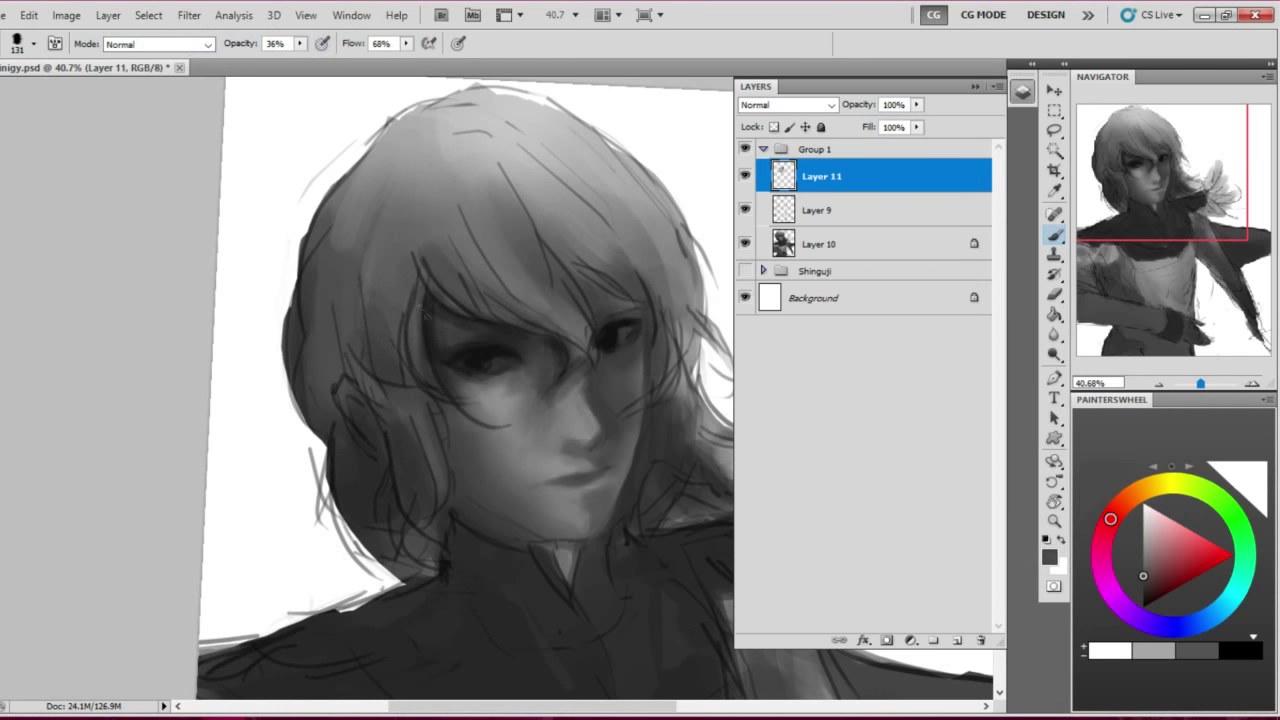
Shade the hair beside the near eye in a sampled mid grey with the brush at 48 px
right_click(552, 378)
type("48")
key("Return")
left_click(395, 321, "alt")
mouse_move(420, 392)
left_mouse_down()
mouse_move(457, 409)
mouse_move(443, 404)
left_mouse_up()
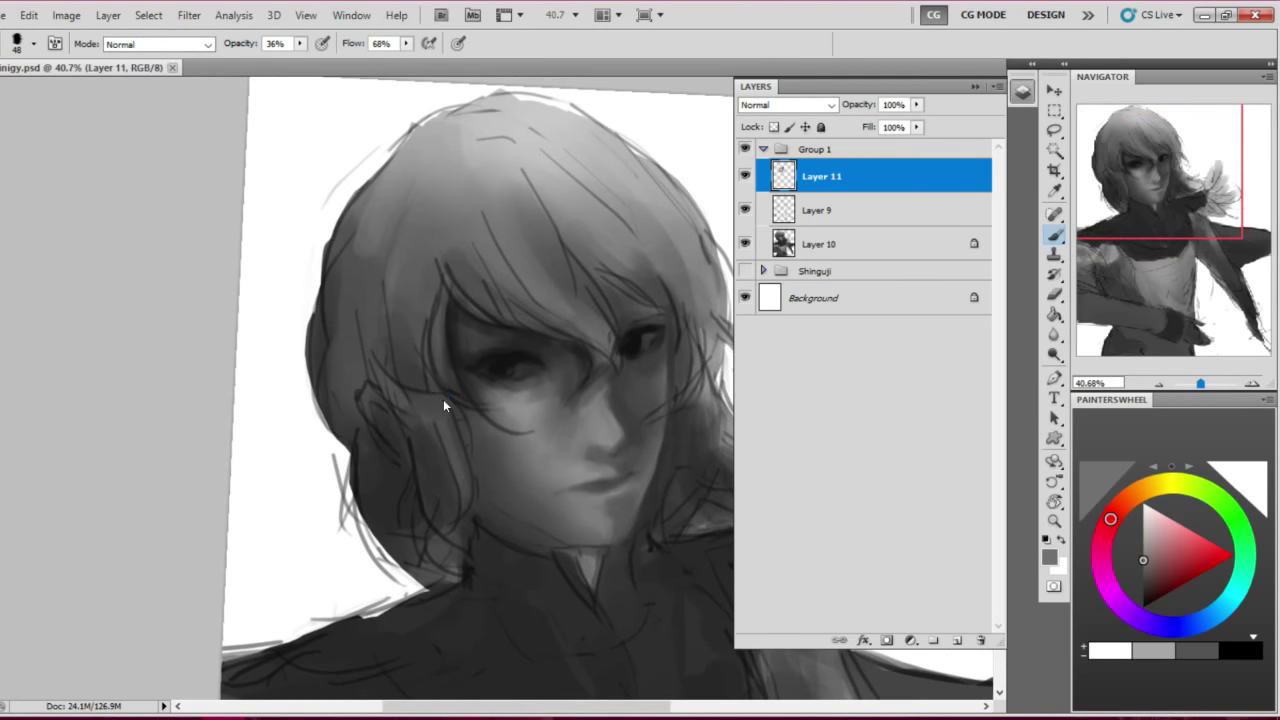
Flip the canvas and shade the hair and cheek edge beside the far eye in sampled greys with the brush at 48 px and 33 px
key("h")
key("d")
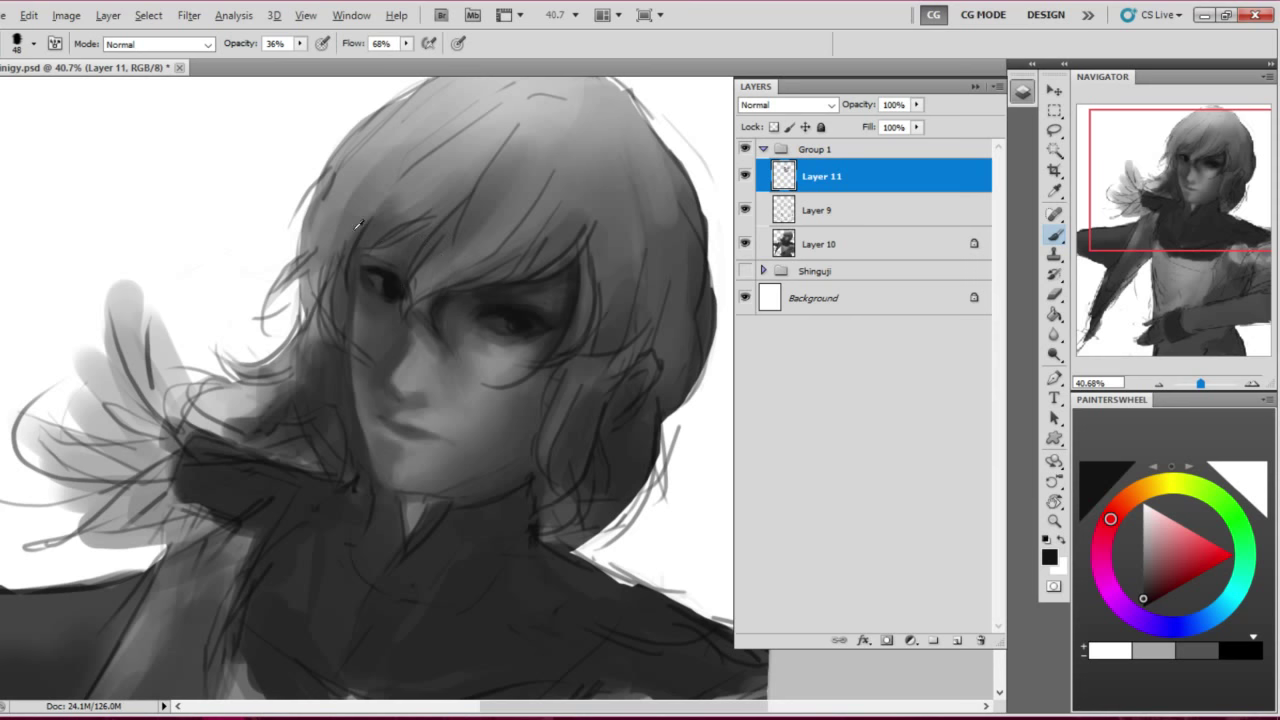
left_click(400, 246, "alt")
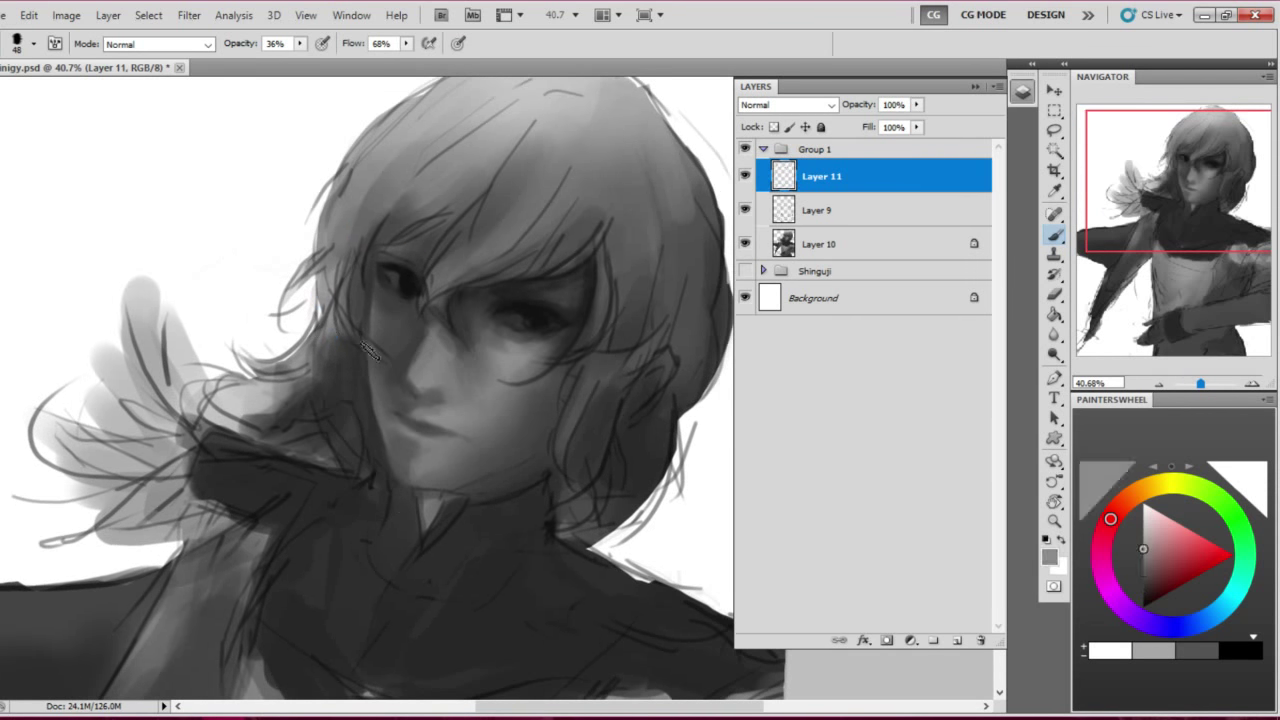
left_click(368, 350, "alt")
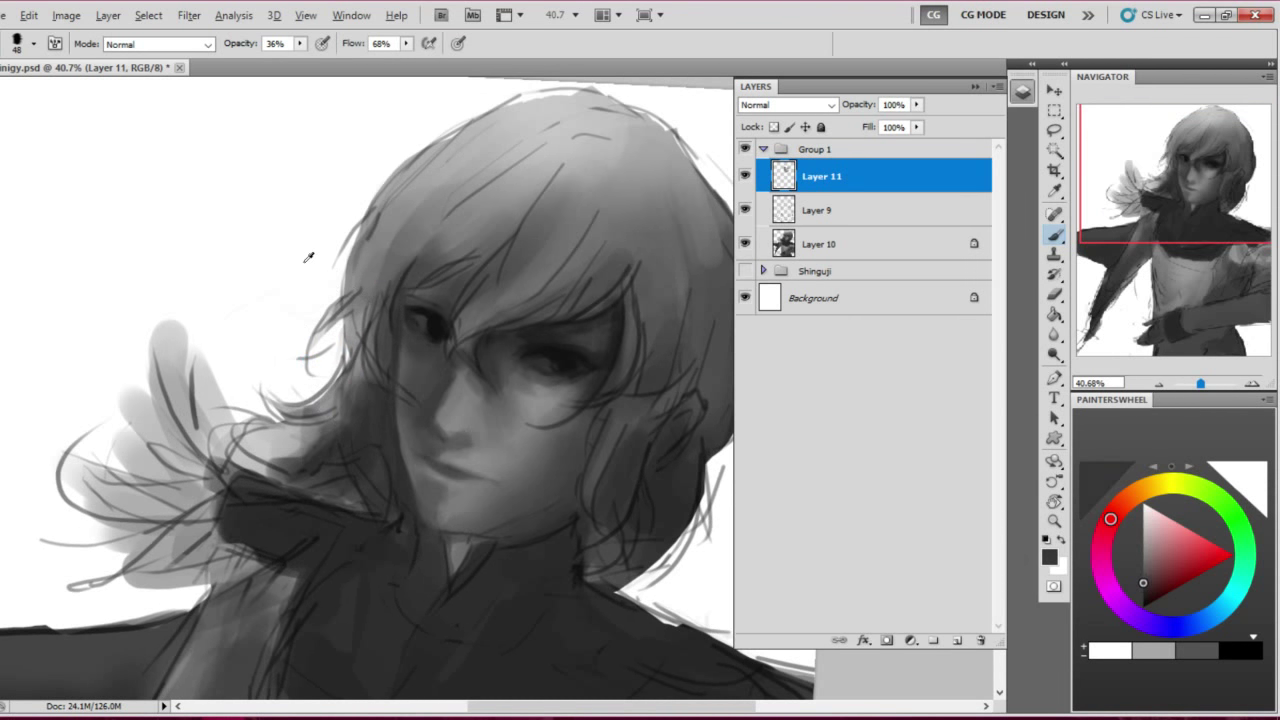
key("bracketleft")
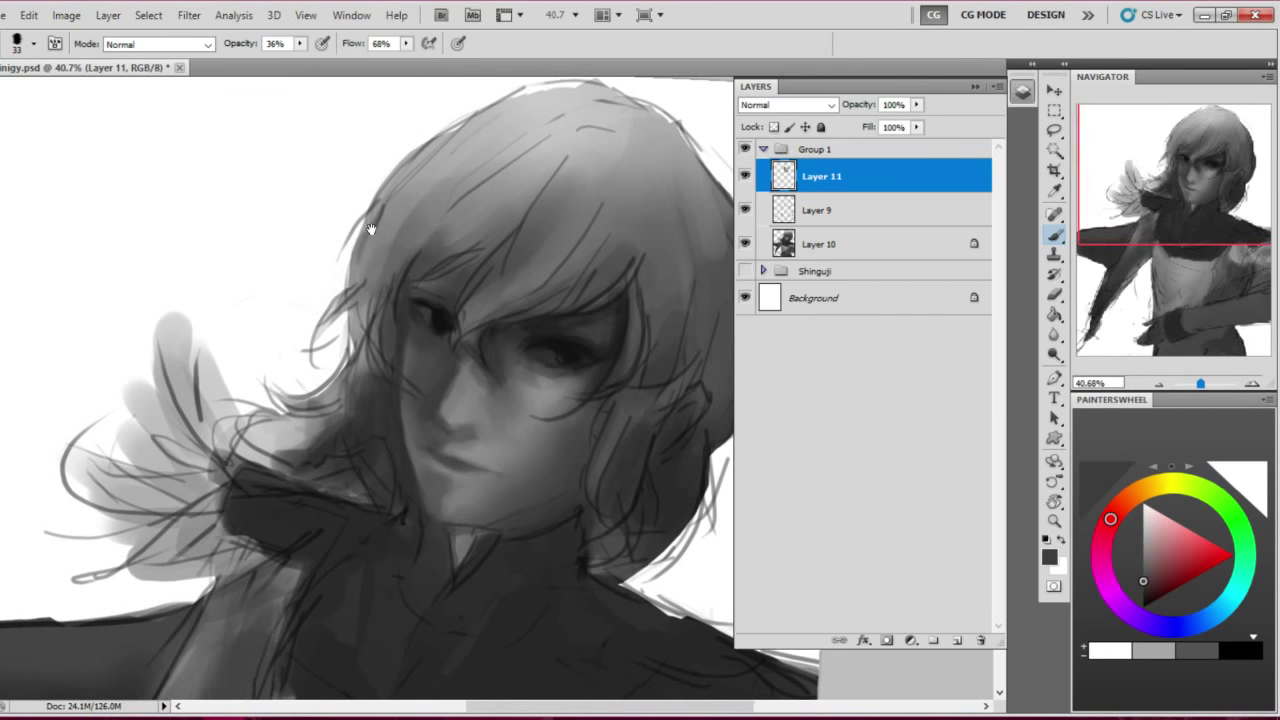
key("d")
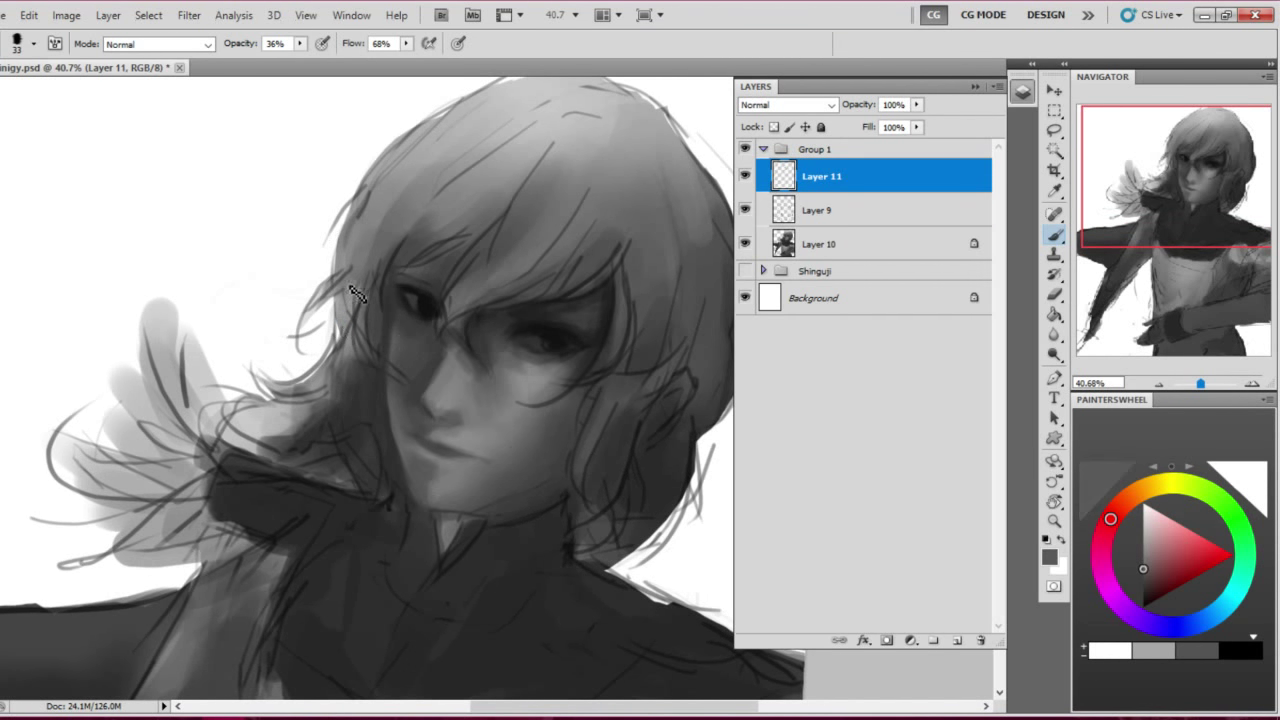
Paint a broad dark lock through the fringe above the eyes in a sampled dark grey with the brush at 123 px
left_click(343, 348, "alt")
mouse_move(358, 348)
left_mouse_down()
mouse_move(325, 356)
mouse_move(345, 410)
mouse_move(334, 463)
mouse_move(338, 420)
left_mouse_up()
key("r")
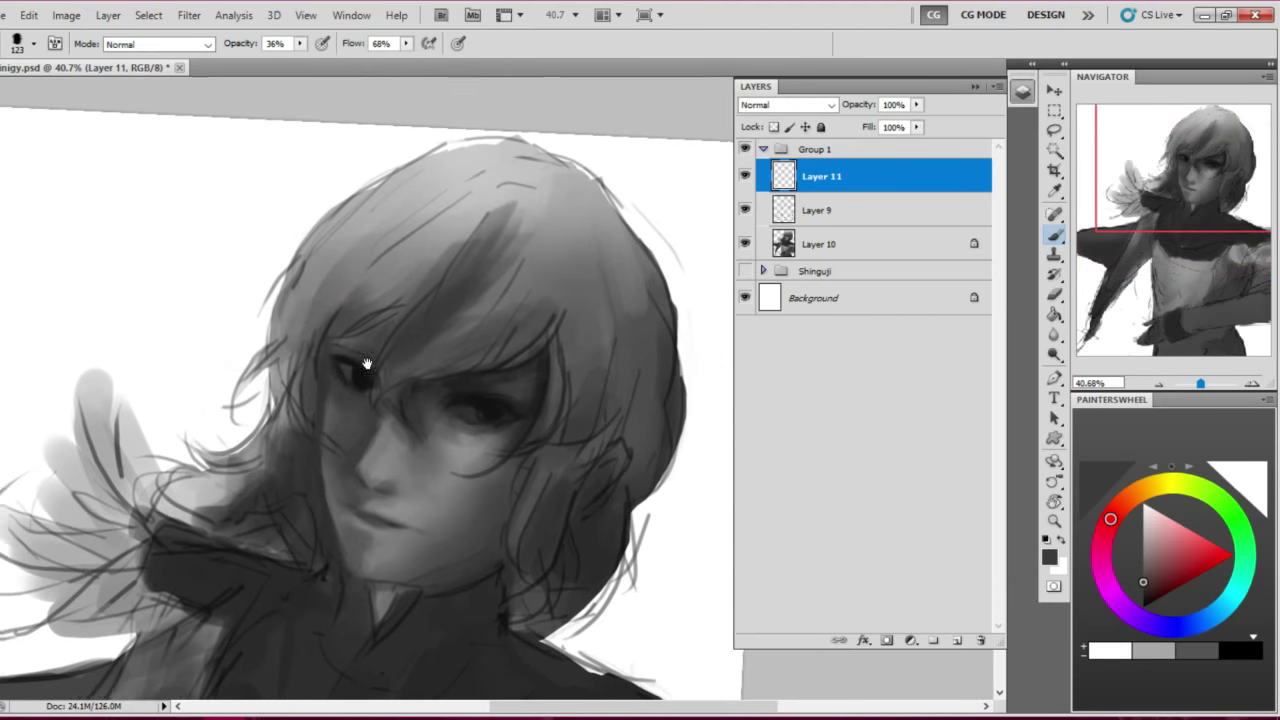
Flip the canvas back and darken the fringe strands over the far eye with the brush reduced to 29 px
key("h")
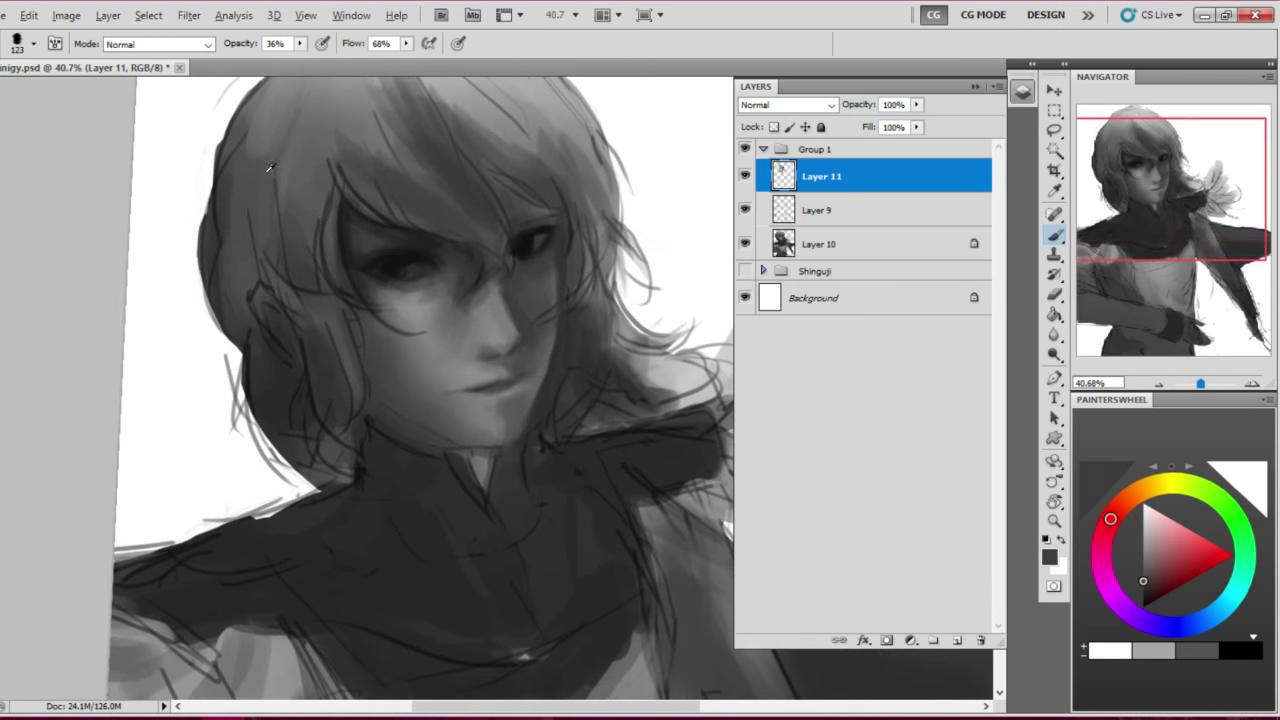
mouse_move(253, 197)
left_mouse_down()
mouse_move(423, 337)
mouse_move(470, 240)
mouse_move(435, 220)
mouse_move(475, 182)
left_mouse_up()
key("r")
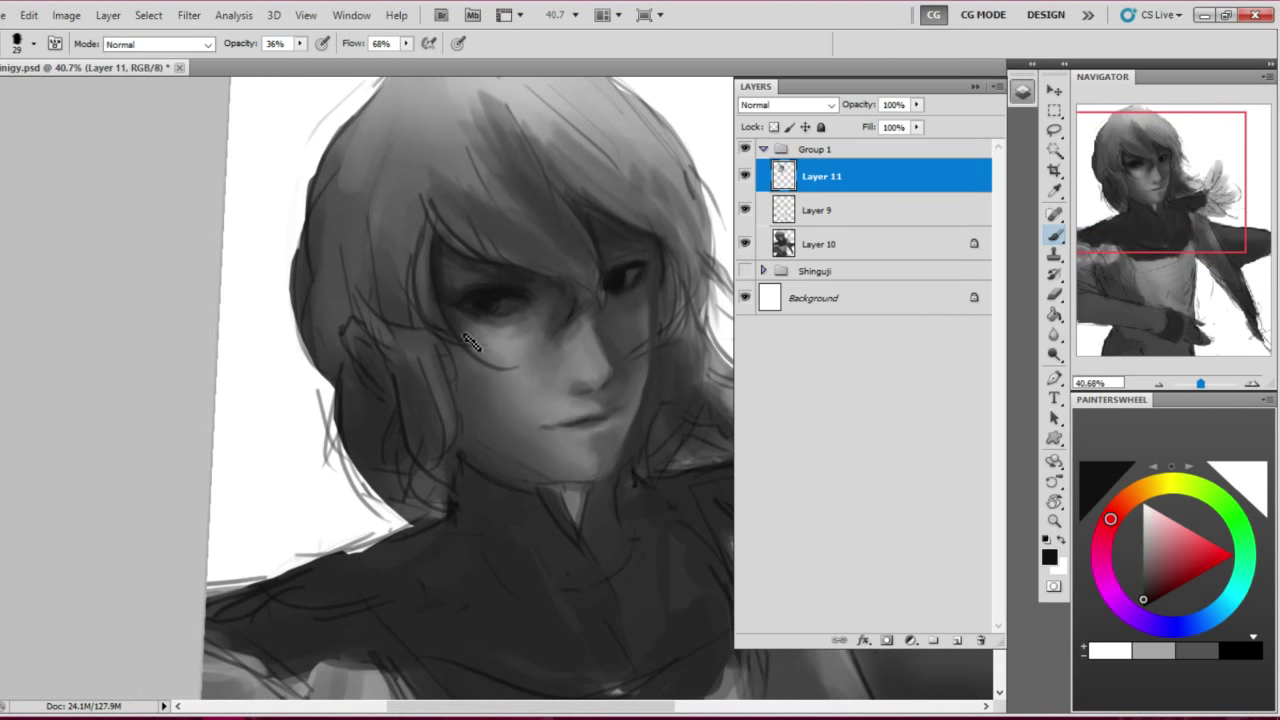
Fit the whole figure in view and shade the outer side of the hair in sampled dark greys with the brush at 85 px
key("ctrl+0")
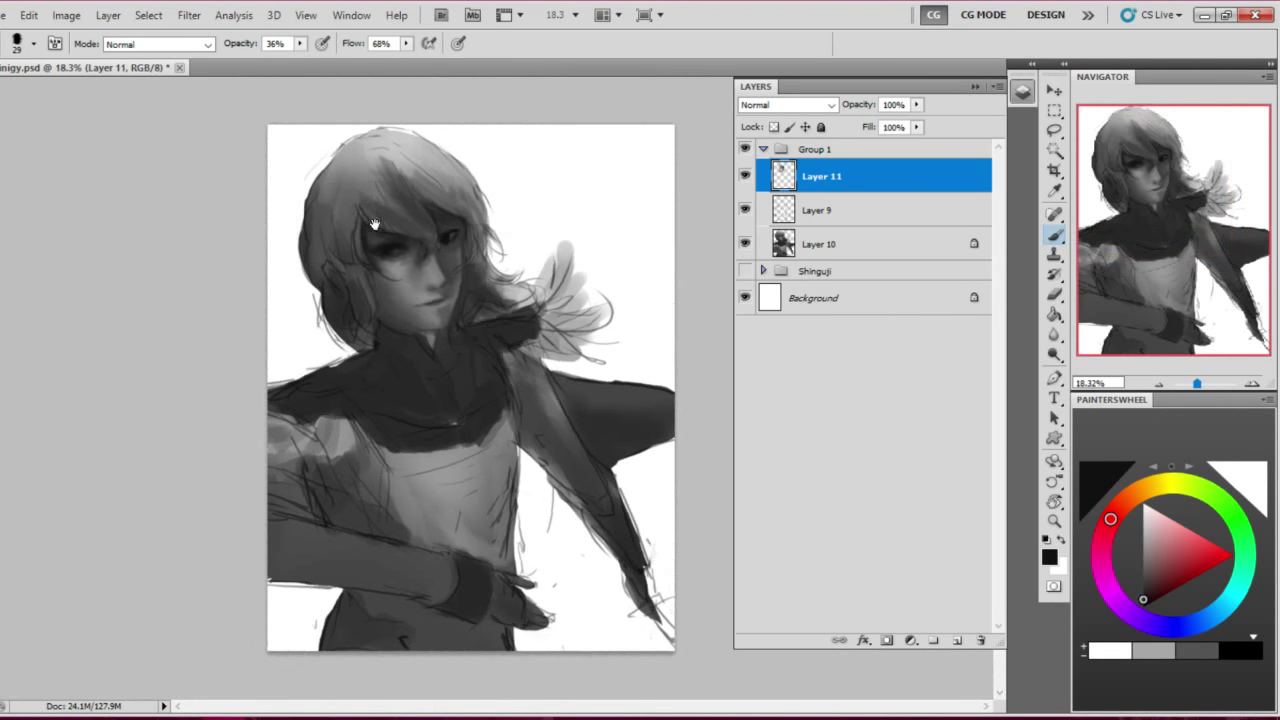
right_click(368, 233)
type("65")
key("Return")
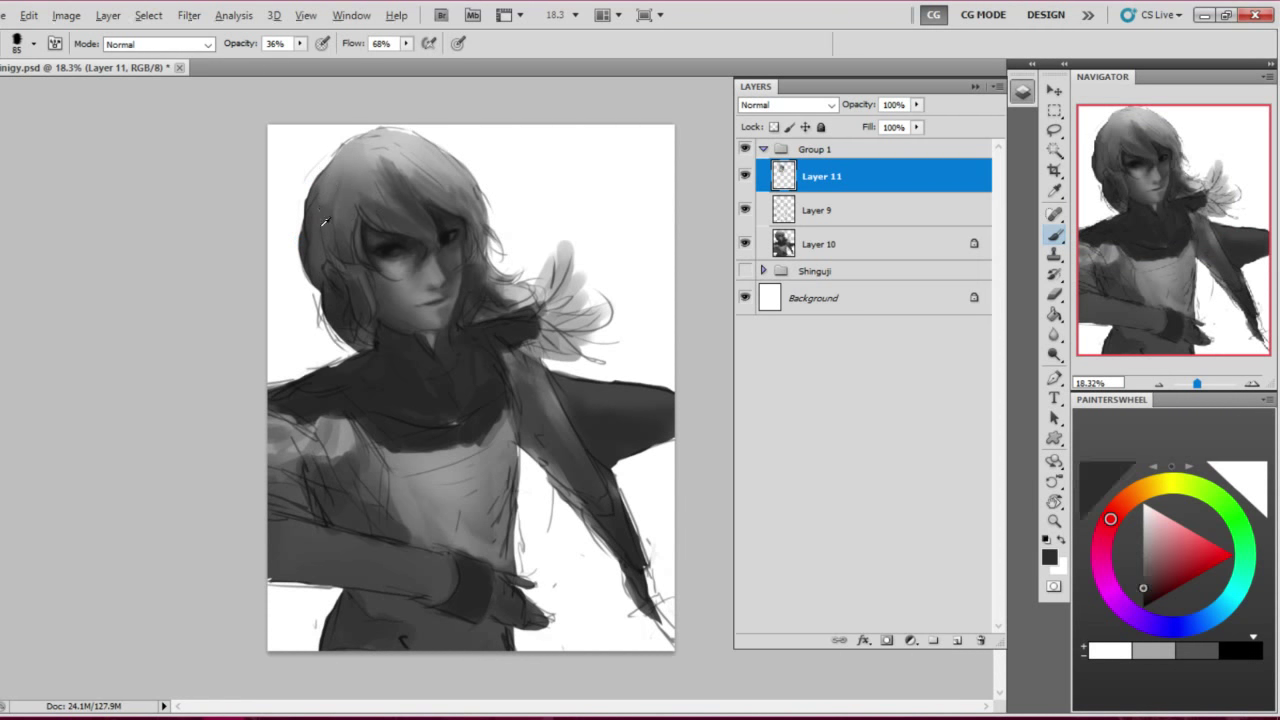
left_click(296, 205, "alt")
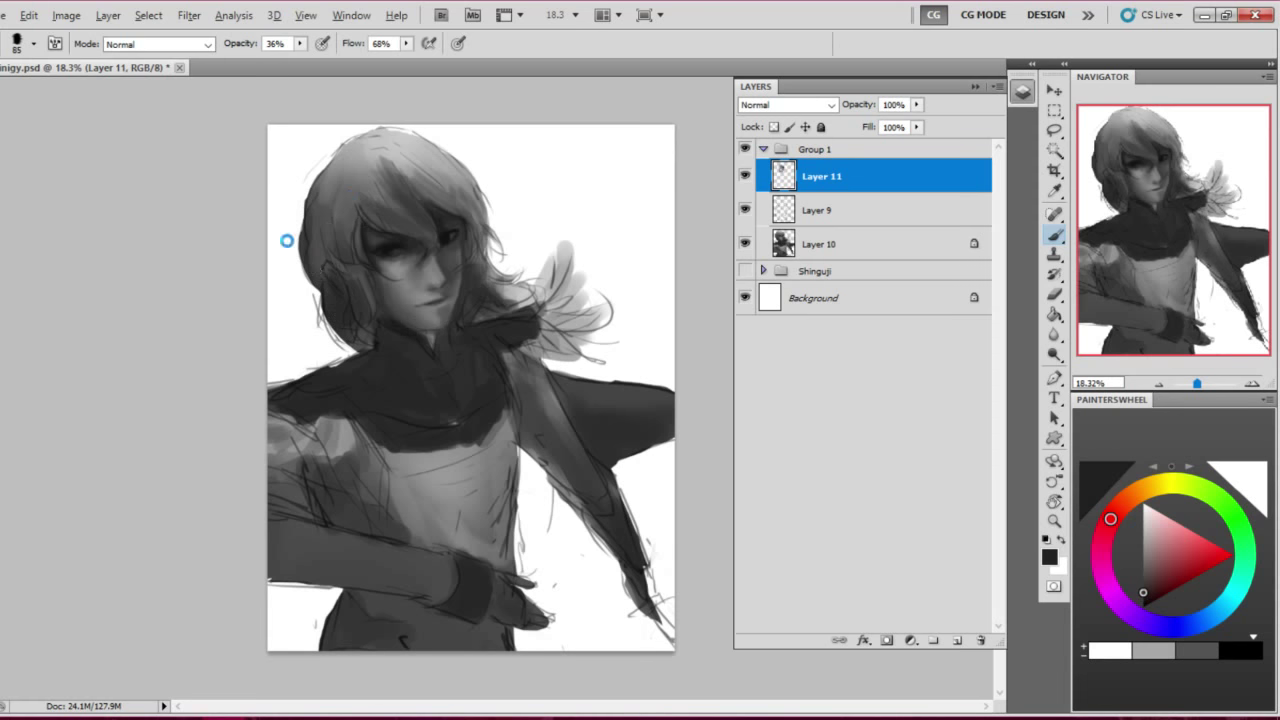
left_click(305, 190, "alt")
Darken the neck, collar and lower side hair in near-black sampled tones with the brush at 143 px
key("d")
right_click(386, 398)
type("143")
key("Return")
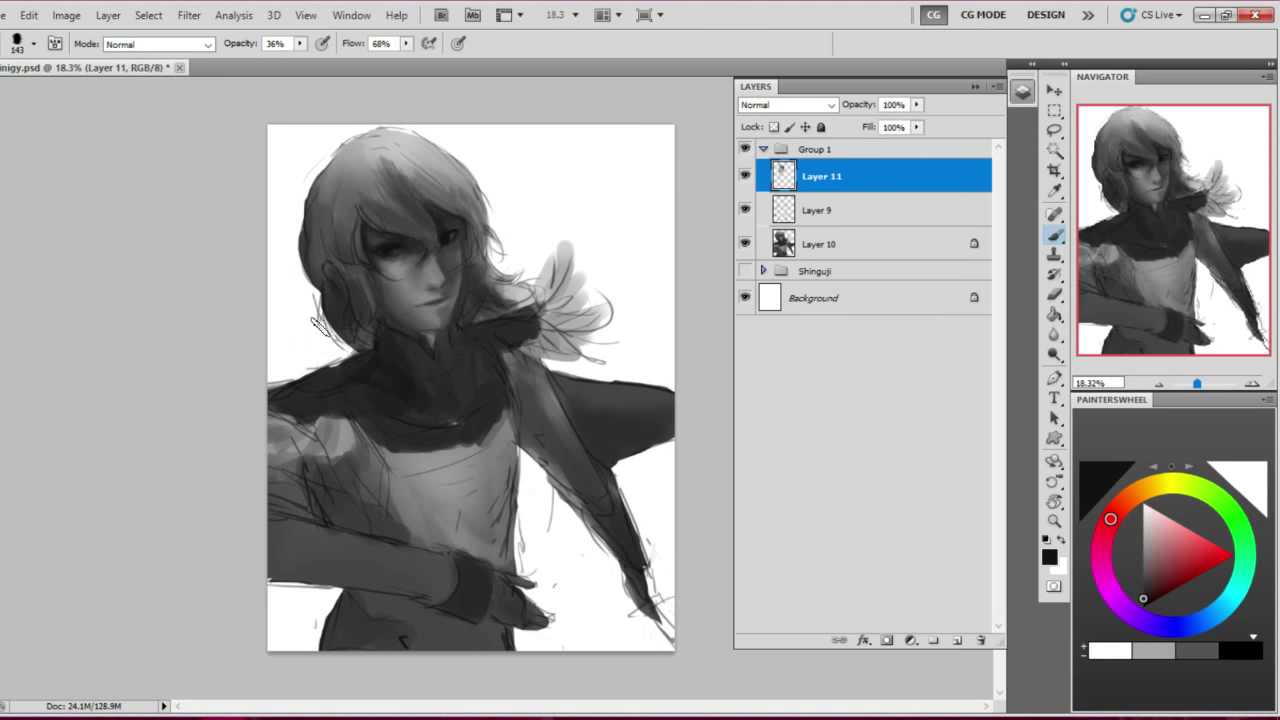
left_click(390, 375, "alt")
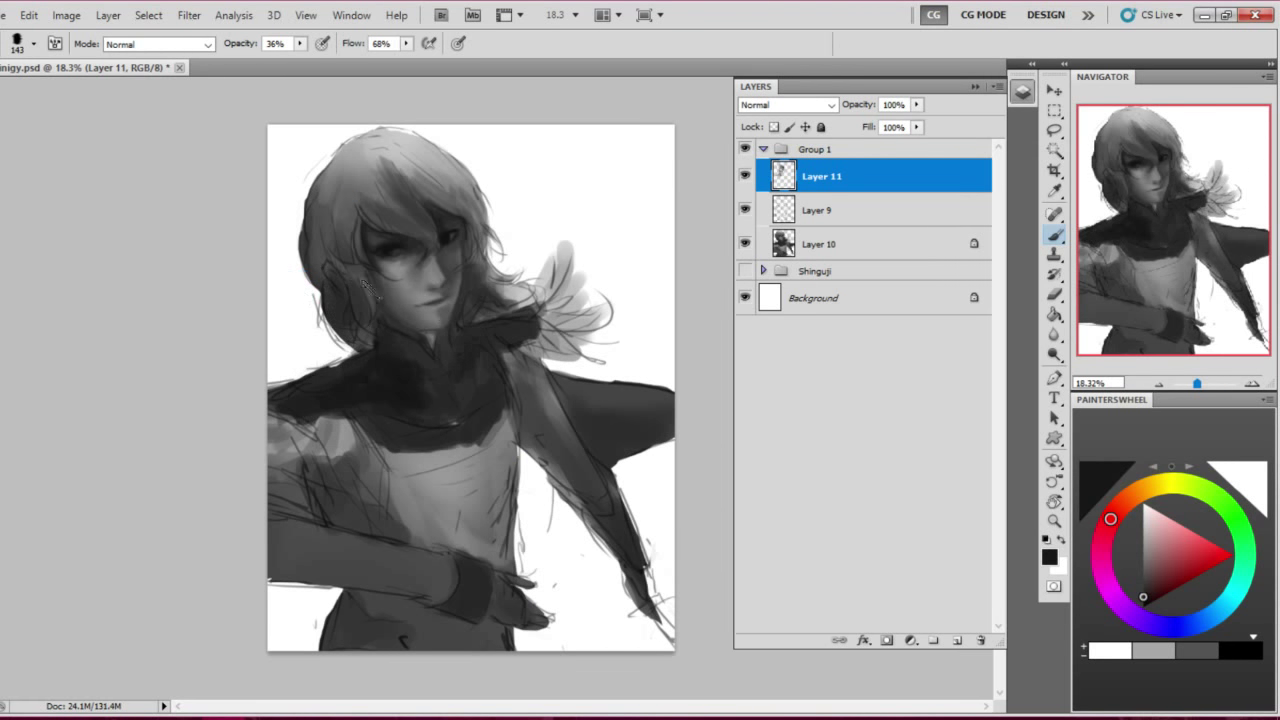
left_click(308, 319, "alt")
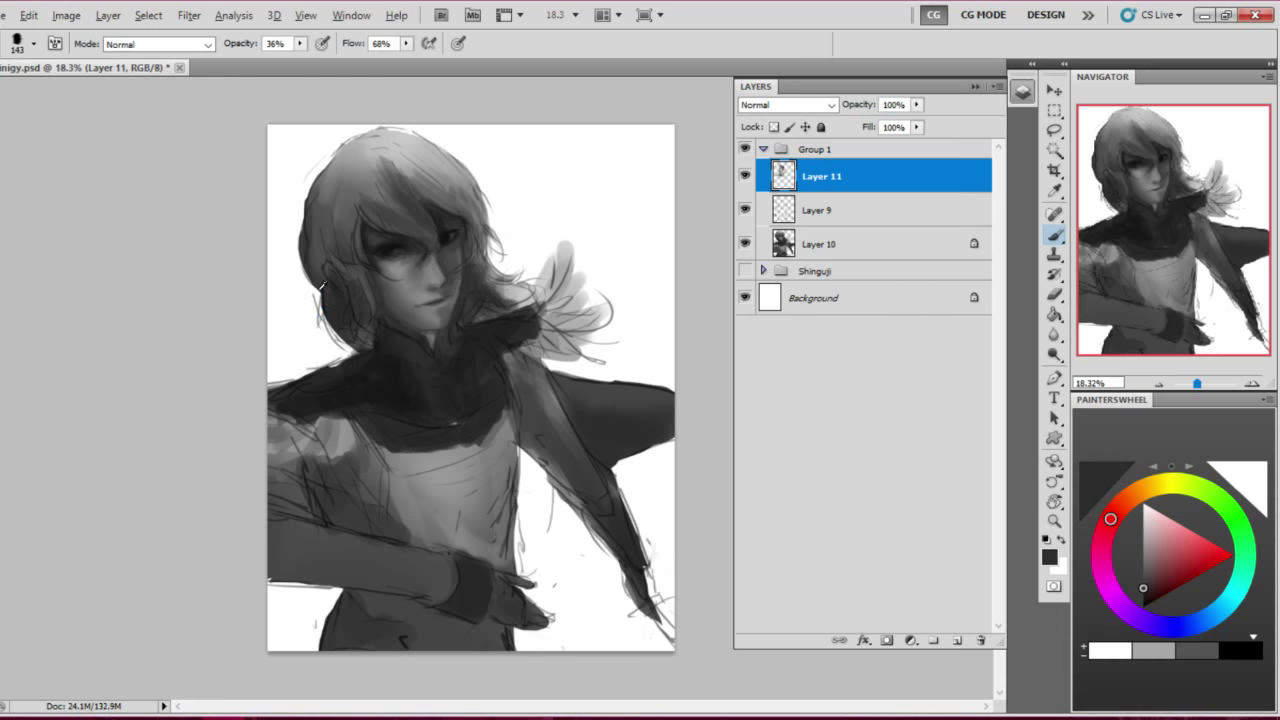
Blend the shadow on the side hair around the ear in sampled dark greys with the soft 200 px brush
left_click(358, 300, "alt")
right_click(358, 300)
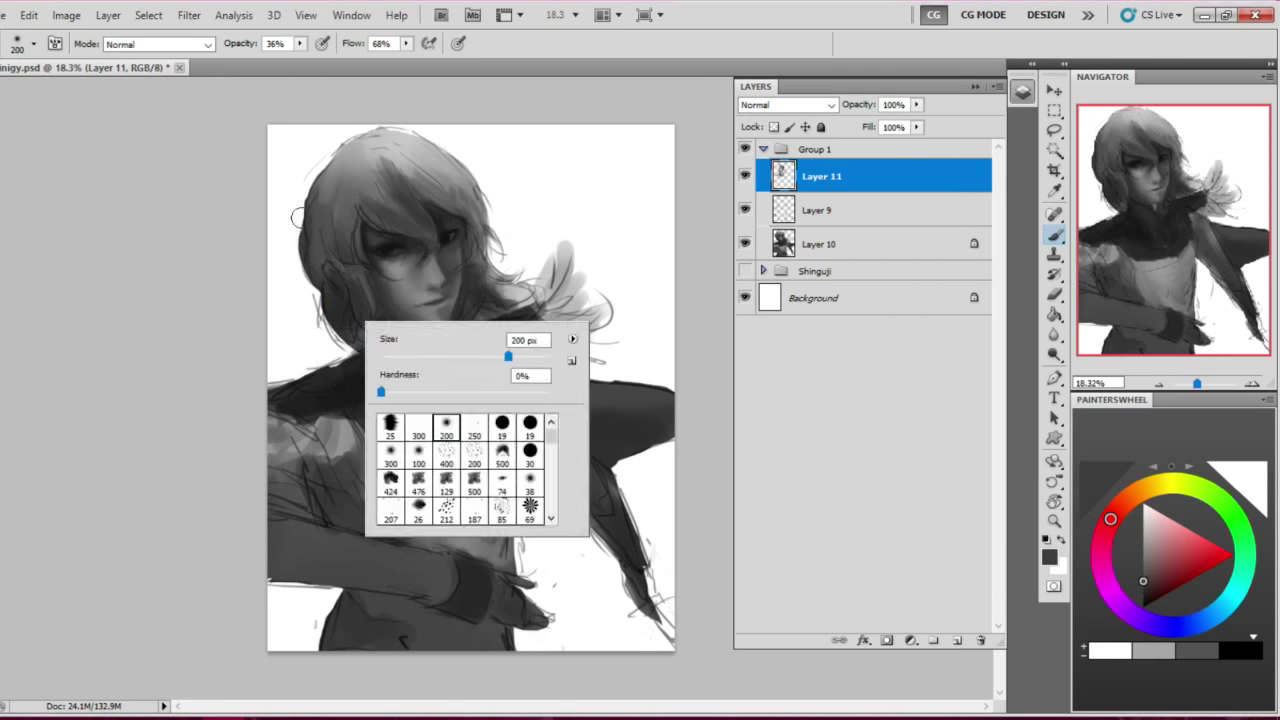
double_click(470, 440)
left_click(396, 271, "alt")
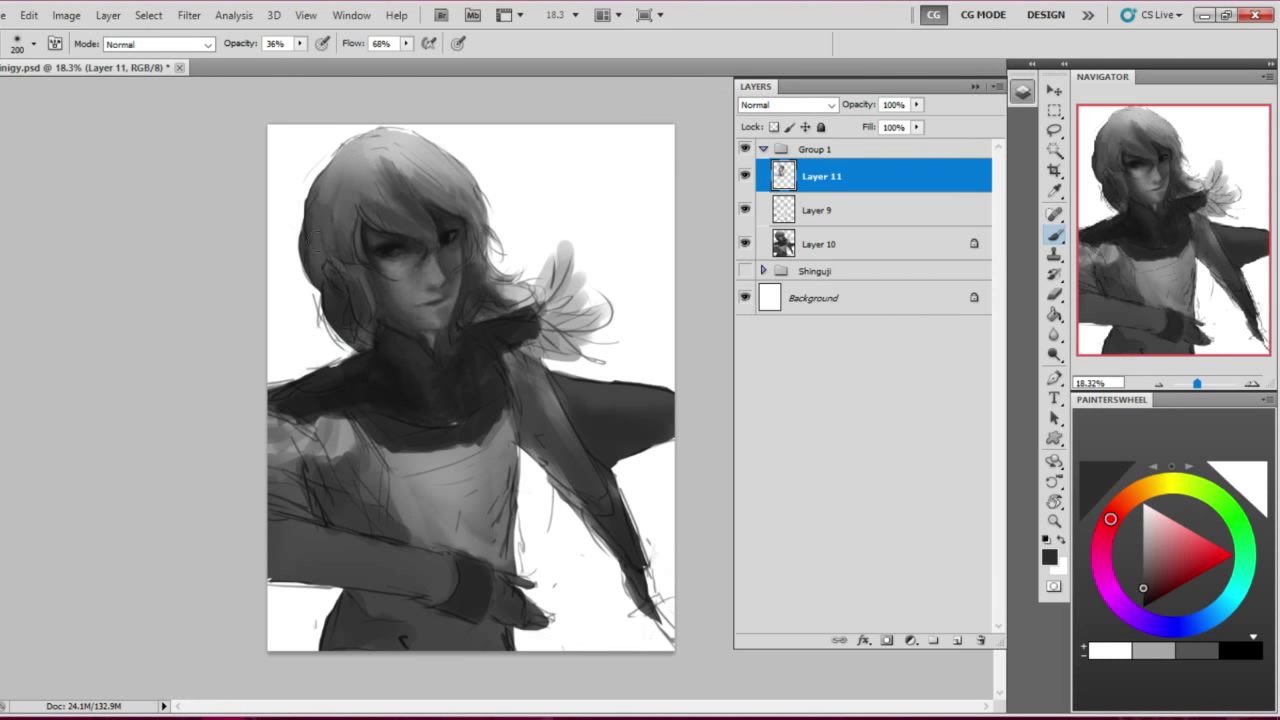
left_click(282, 297, "alt")
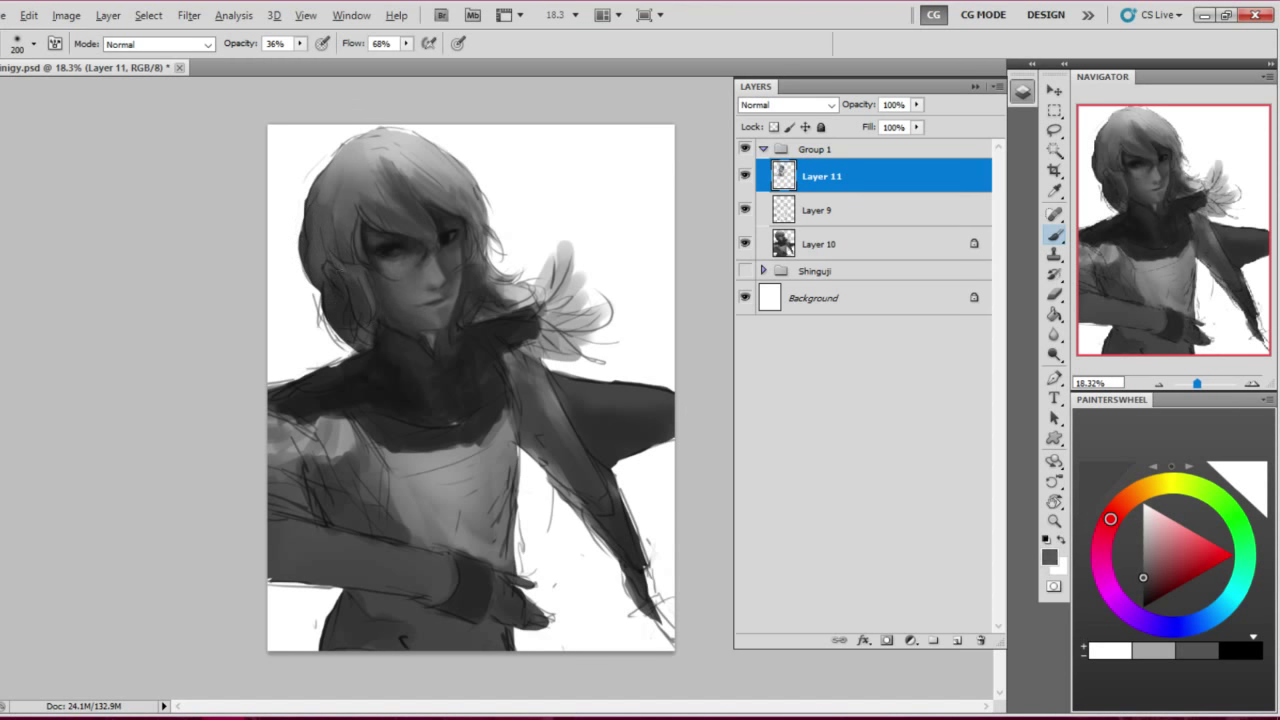
Shade the hair behind the ear and the collar shadow in sampled greys with the textured brush at 152 px
right_click(300, 306)
left_click_drag(430, 360, 395, 360)
key("Return")
left_click_drag(335, 295, 350, 320)
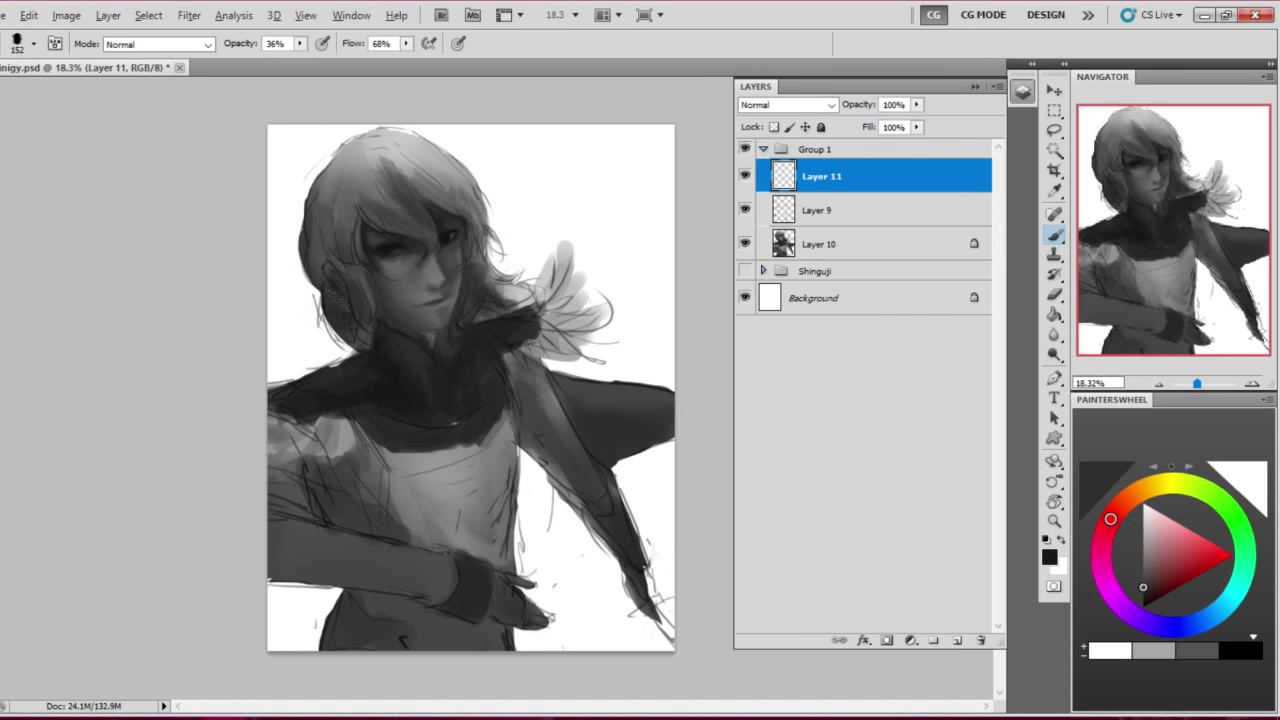
left_click(270, 302, "alt")
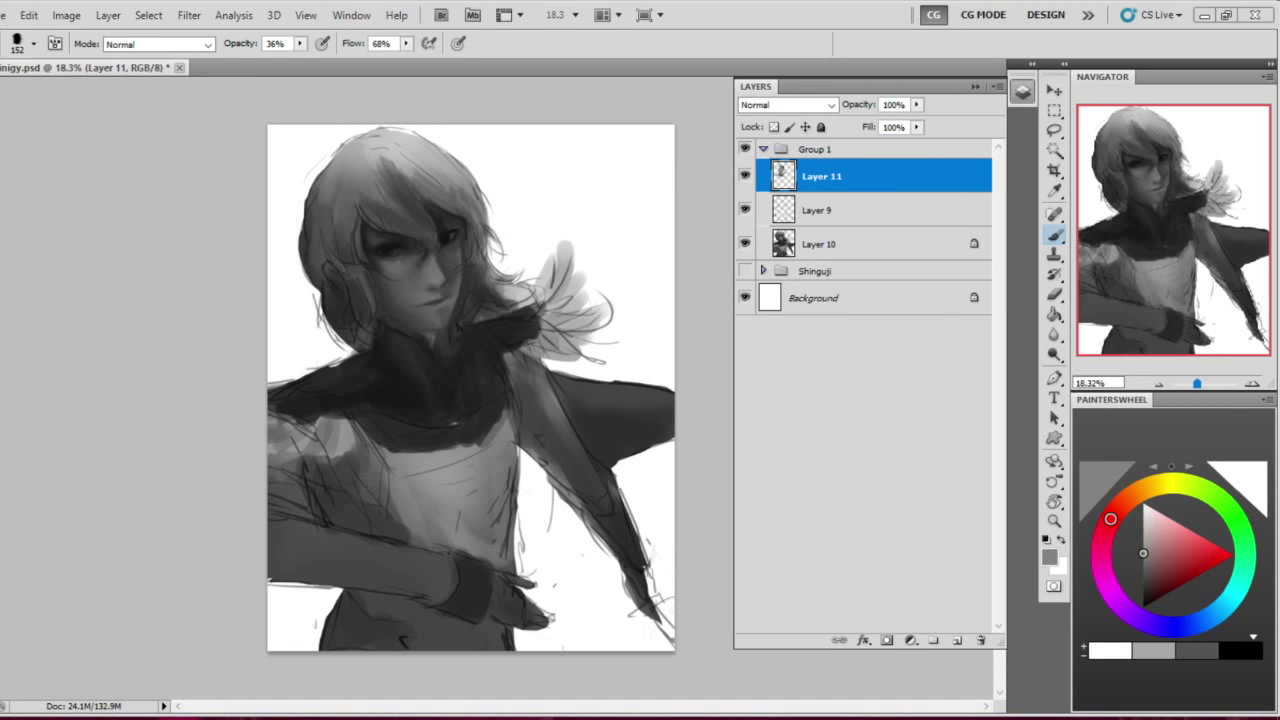
Deepen the side hair in sampled dark greys, alternating between the textured 152 px brush and the soft 200 px brush
left_click(306, 182, "alt")
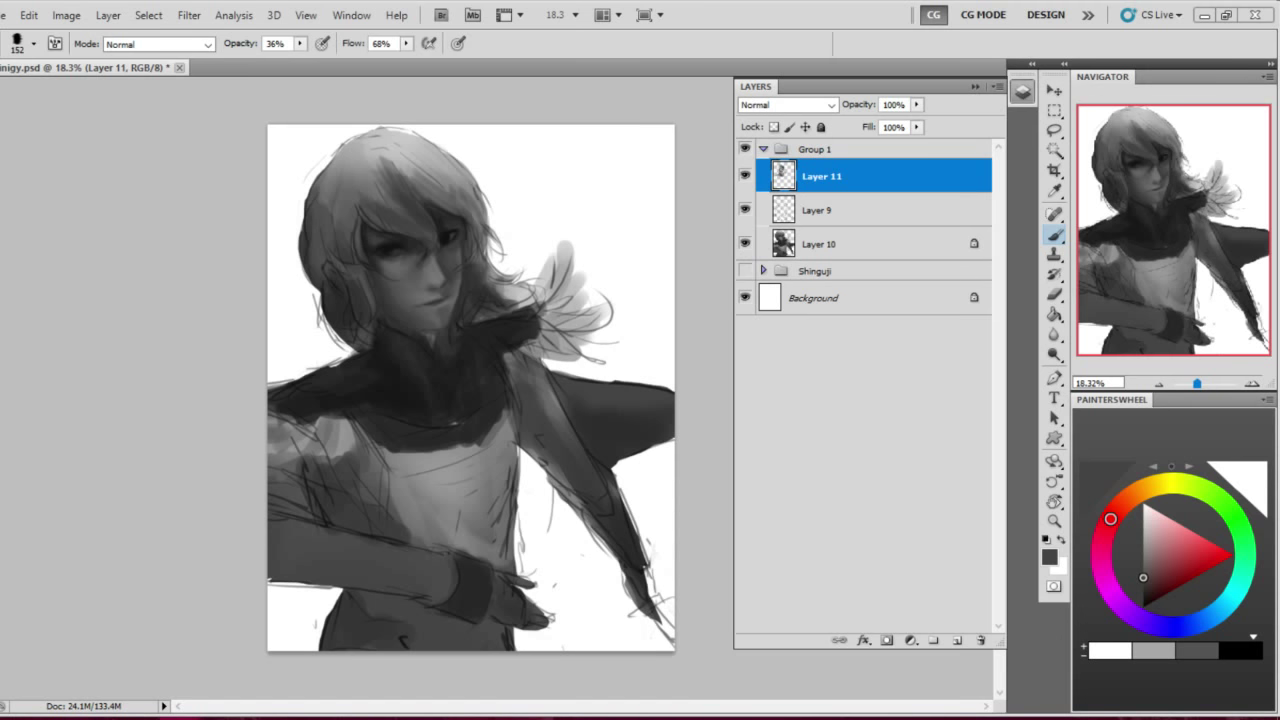
right_click(400, 274)
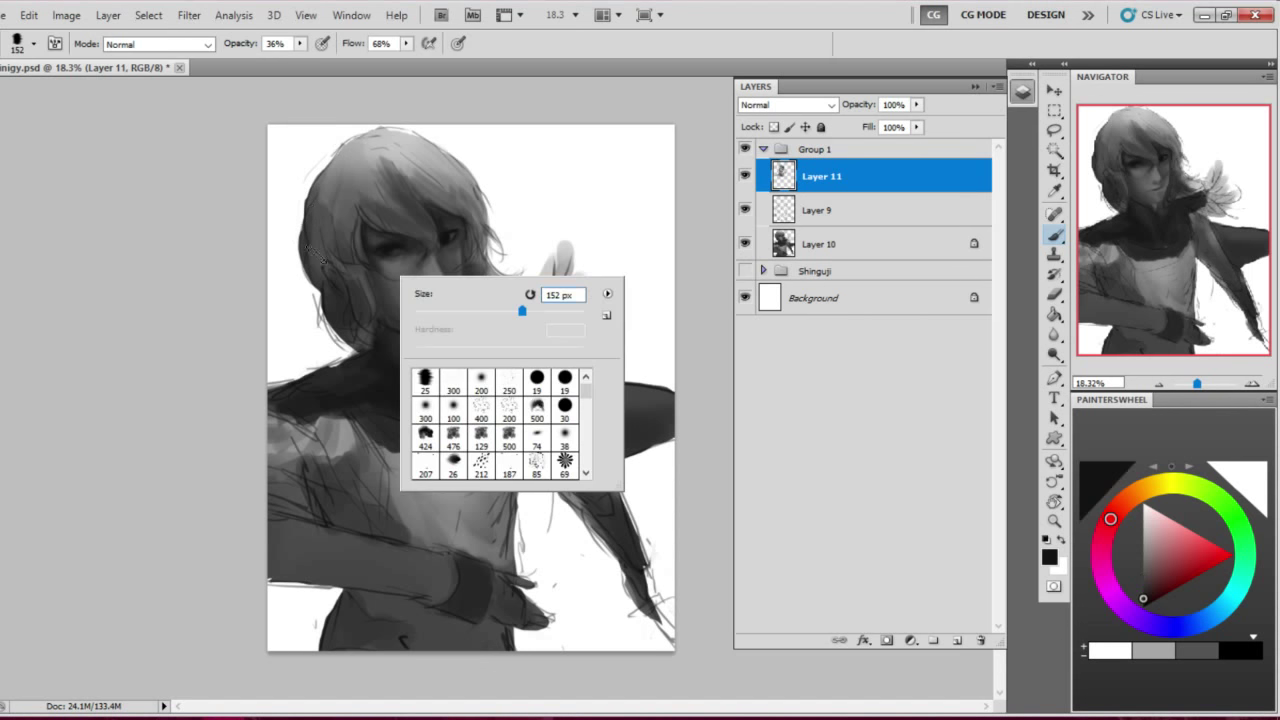
key("Return")
left_click(285, 175, "alt")
right_click(387, 272)
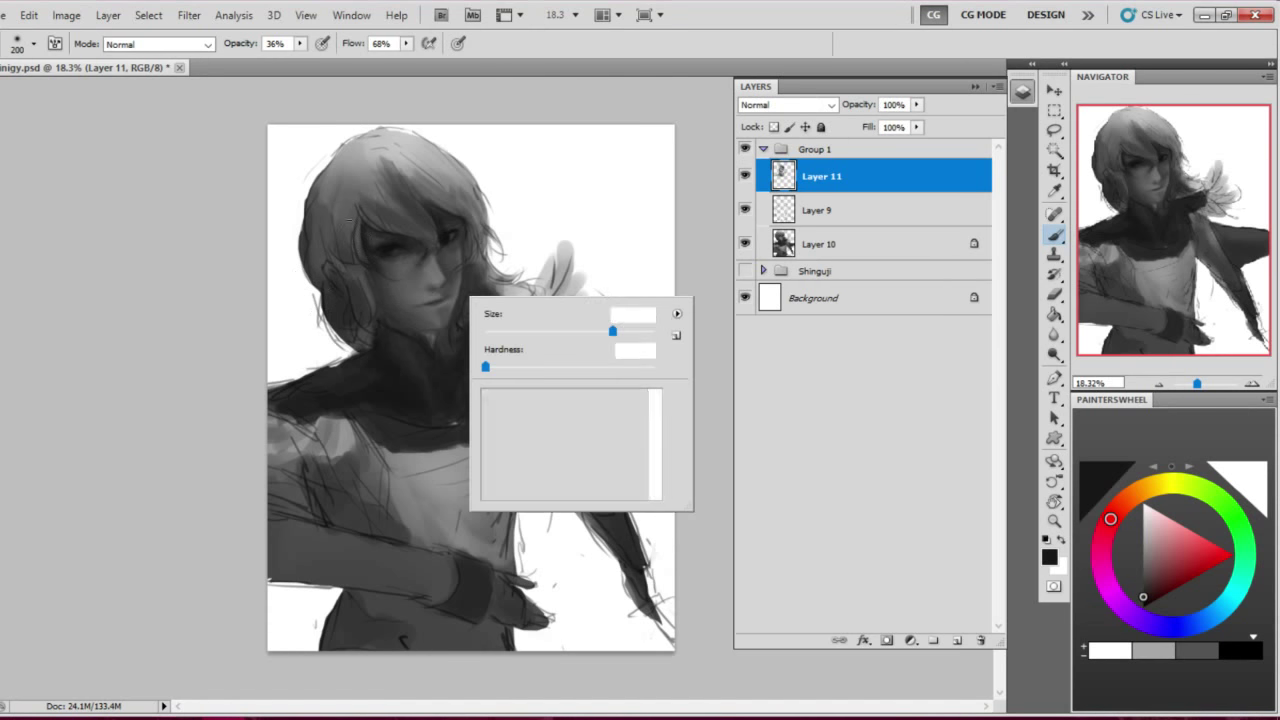
key("Return")
Examine the eyes, the fringe and the strands beside the ear at close range
scroll(367, 193, "up", 5)
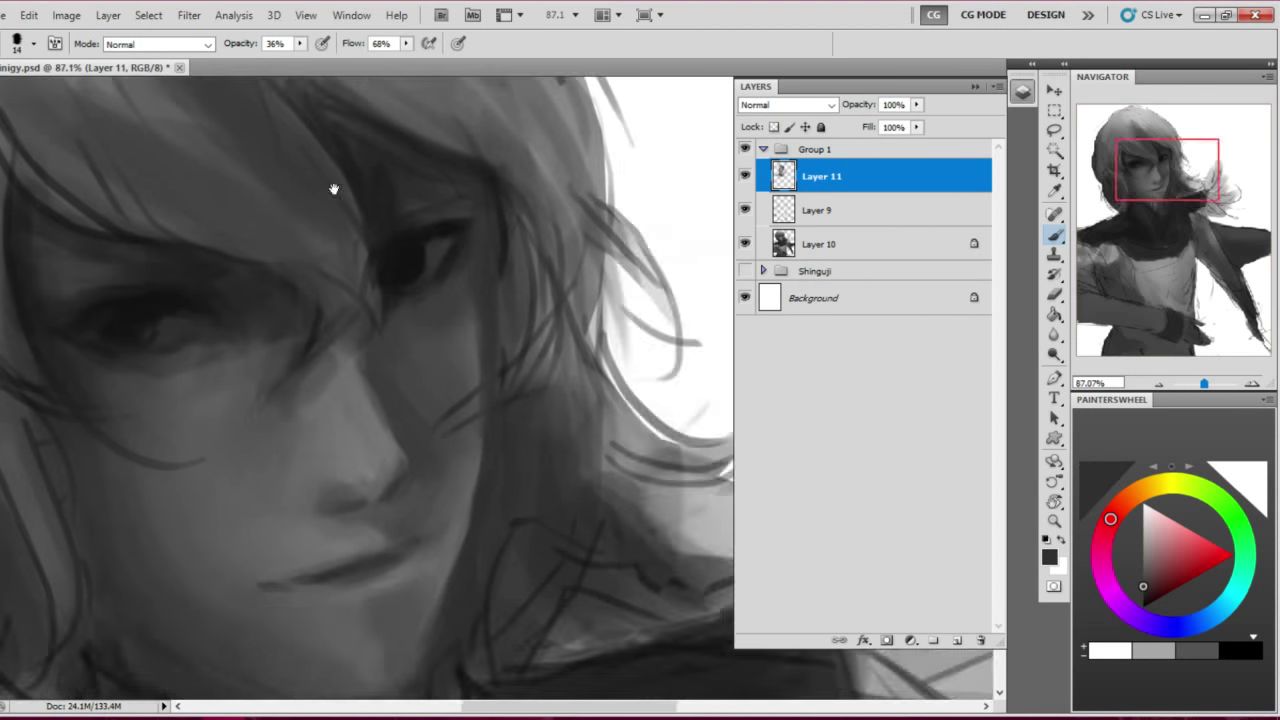
scroll(232, 295, "up", 1)
scroll(232, 295, "down", 1)
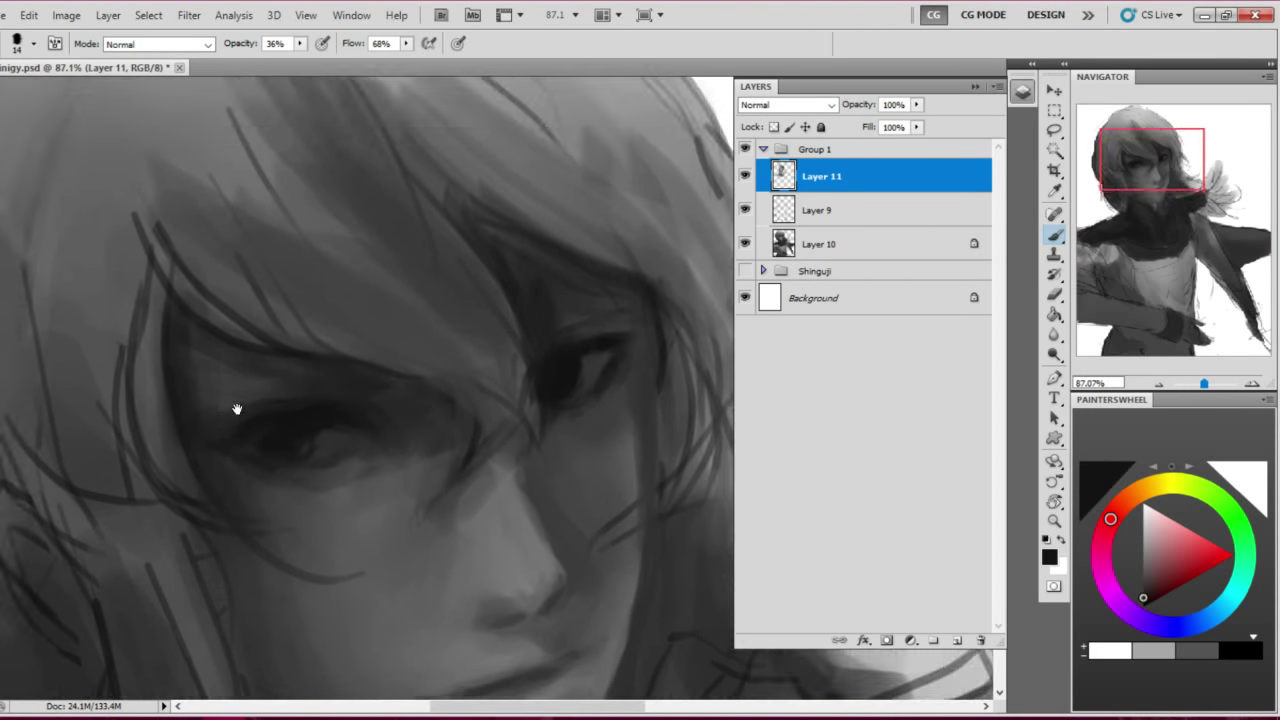
scroll(208, 347, "down", 5)
scroll(413, 323, "up", 4)
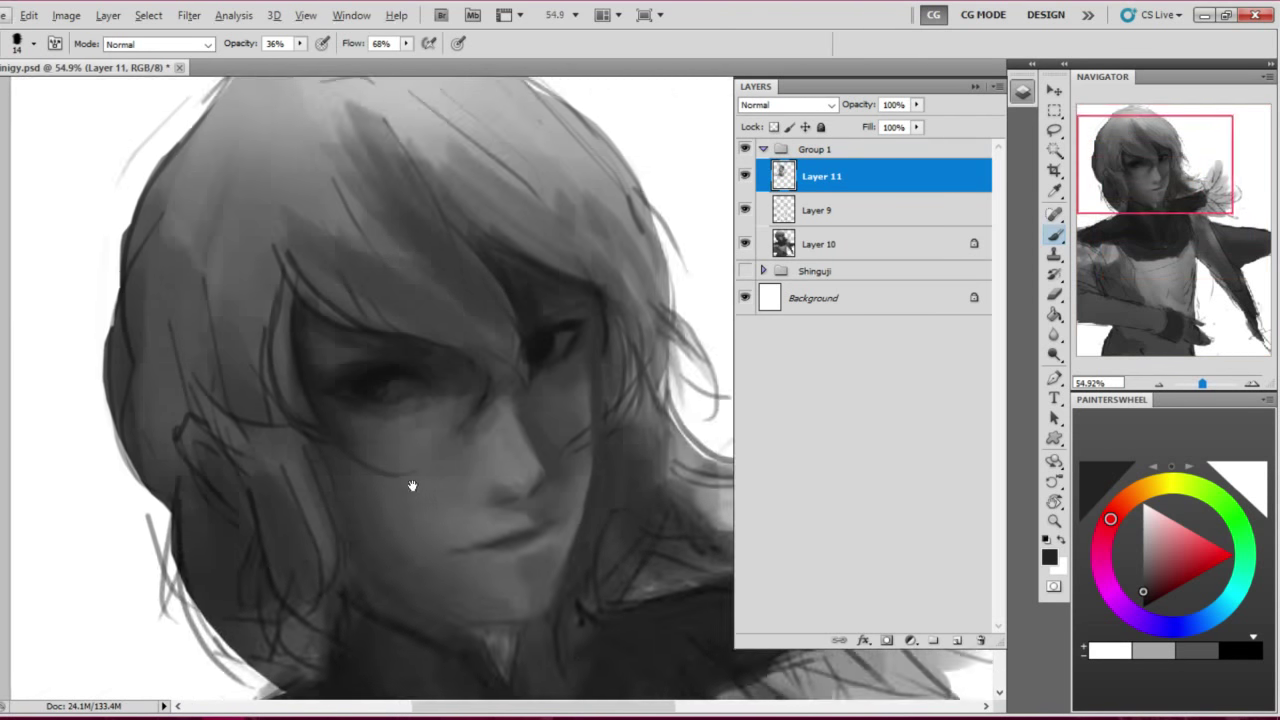
scroll(474, 380, "down", 1)
scroll(510, 380, "down", 2)
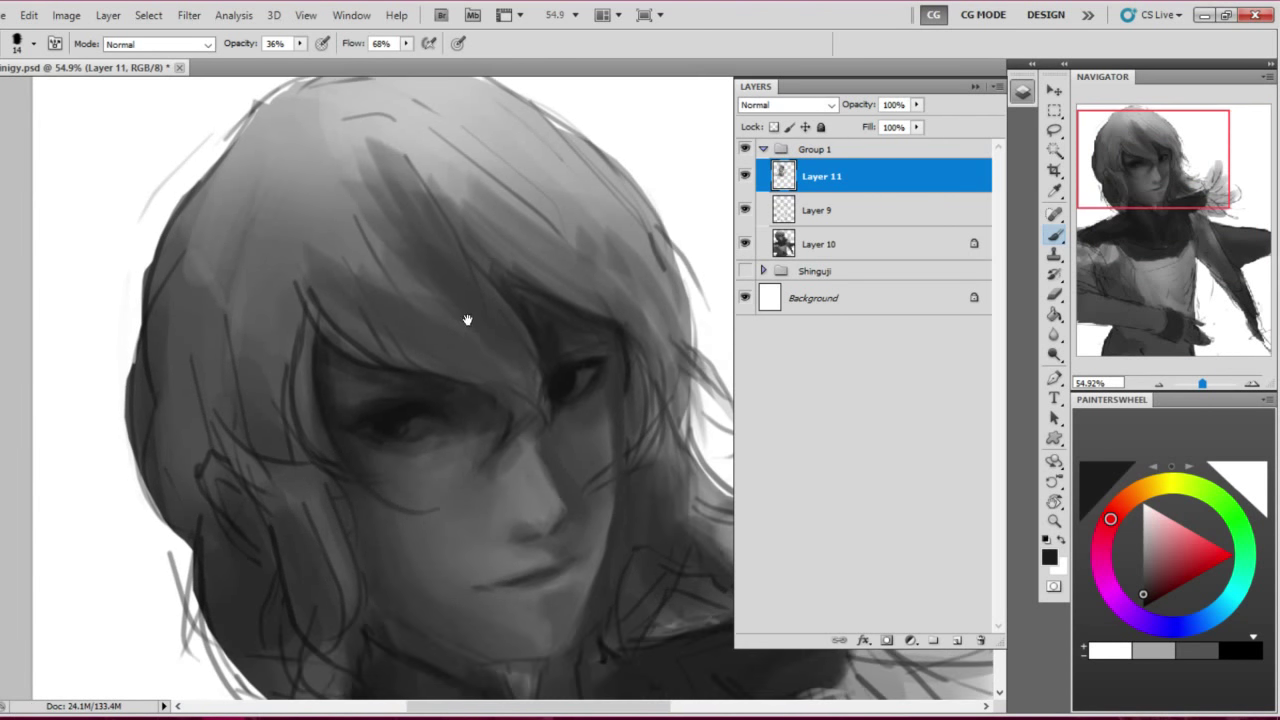
scroll(357, 349, "down", 5)
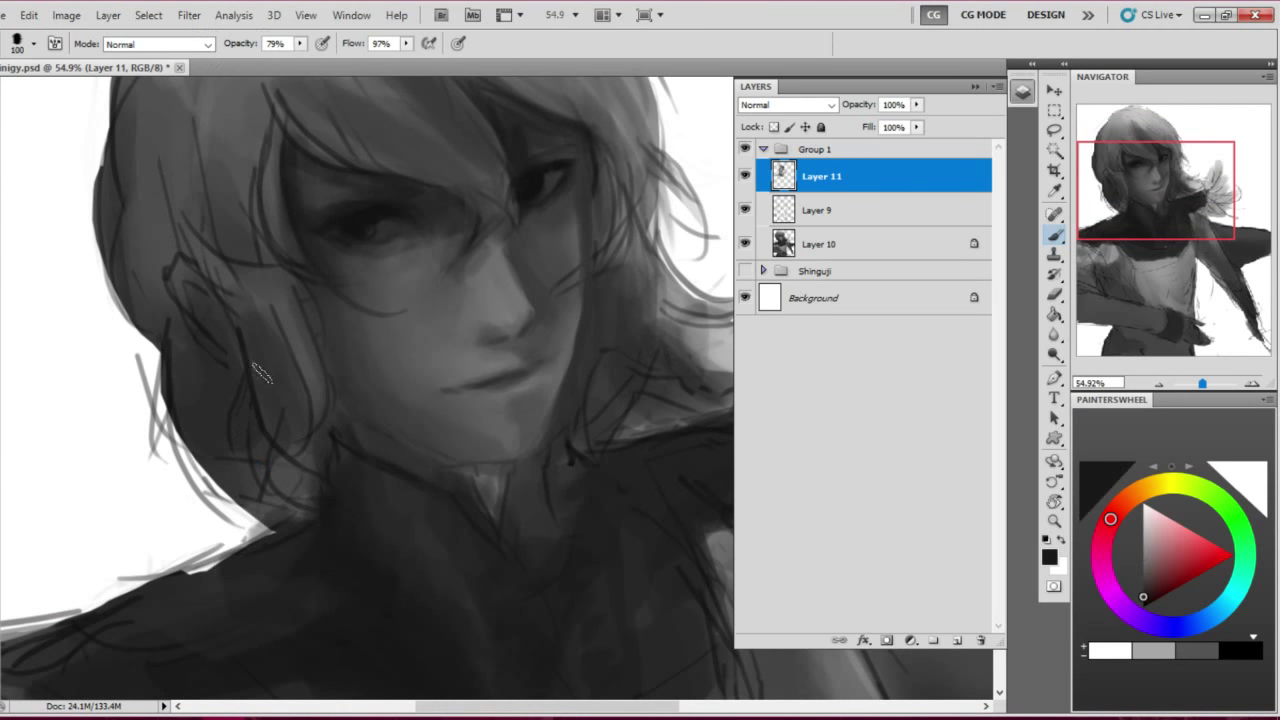
Paint over the rough strands in the side hair around the ear with the textured brush at 53 px
scroll(286, 423, "down", 3)
scroll(320, 363, "up", 2)
right_click(397, 351)
type("53")
key("Return")
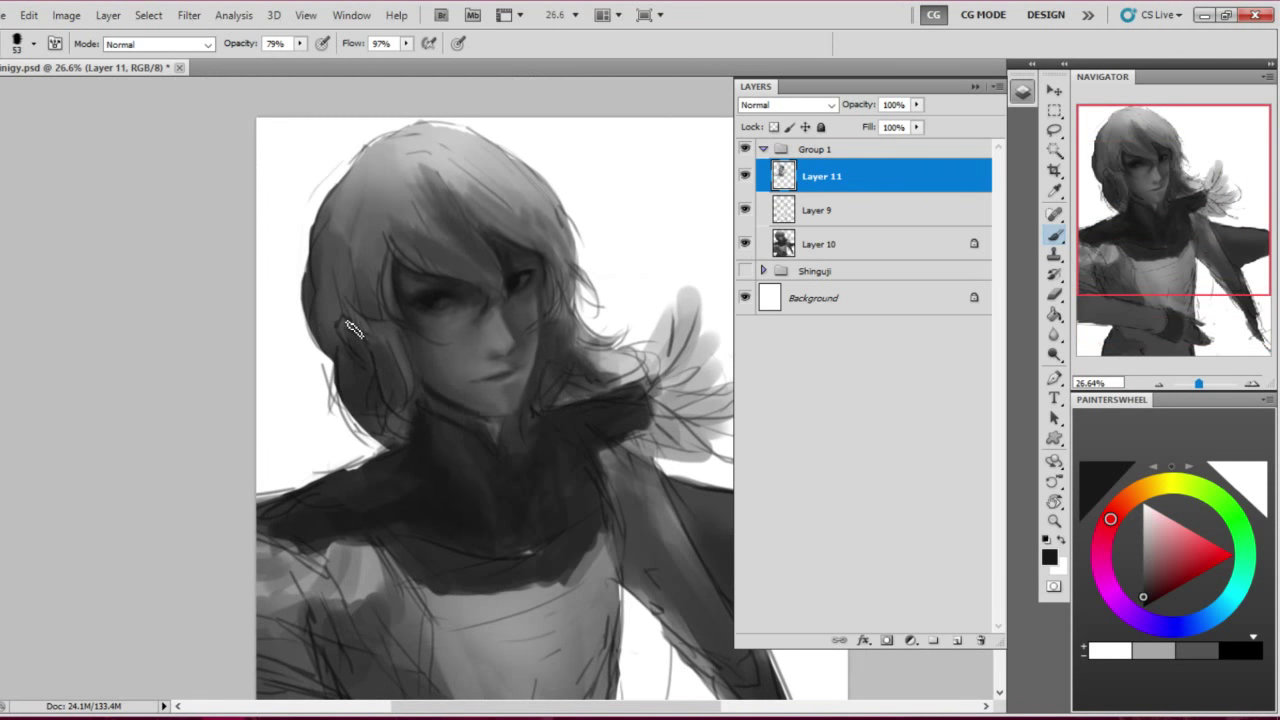
mouse_move(391, 311)
left_mouse_down()
mouse_move(457, 393)
mouse_move(489, 285)
mouse_move(454, 408)
left_mouse_up()
left_click(415, 388, "alt")
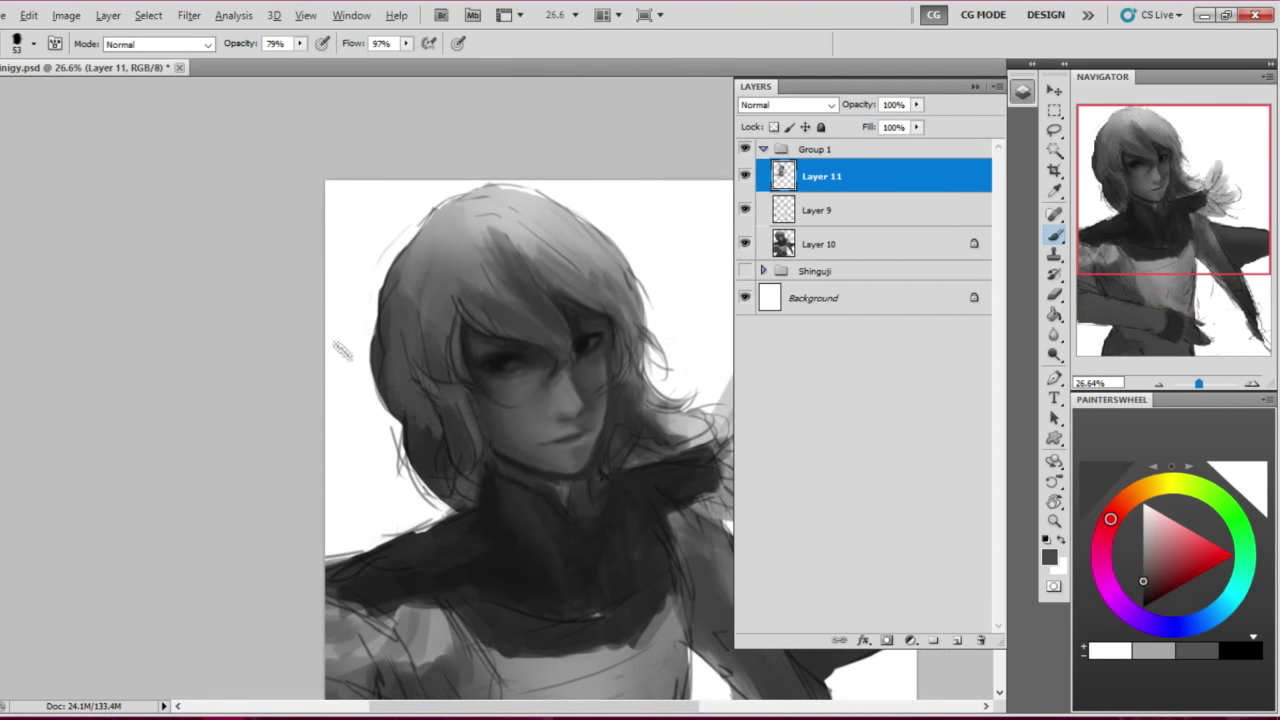
Block dark and mid-grey strands into the hair above the ear in sampled greys
left_click_drag(339, 361, 401, 380)
left_click(494, 262, "alt")
left_click(389, 286, "alt")
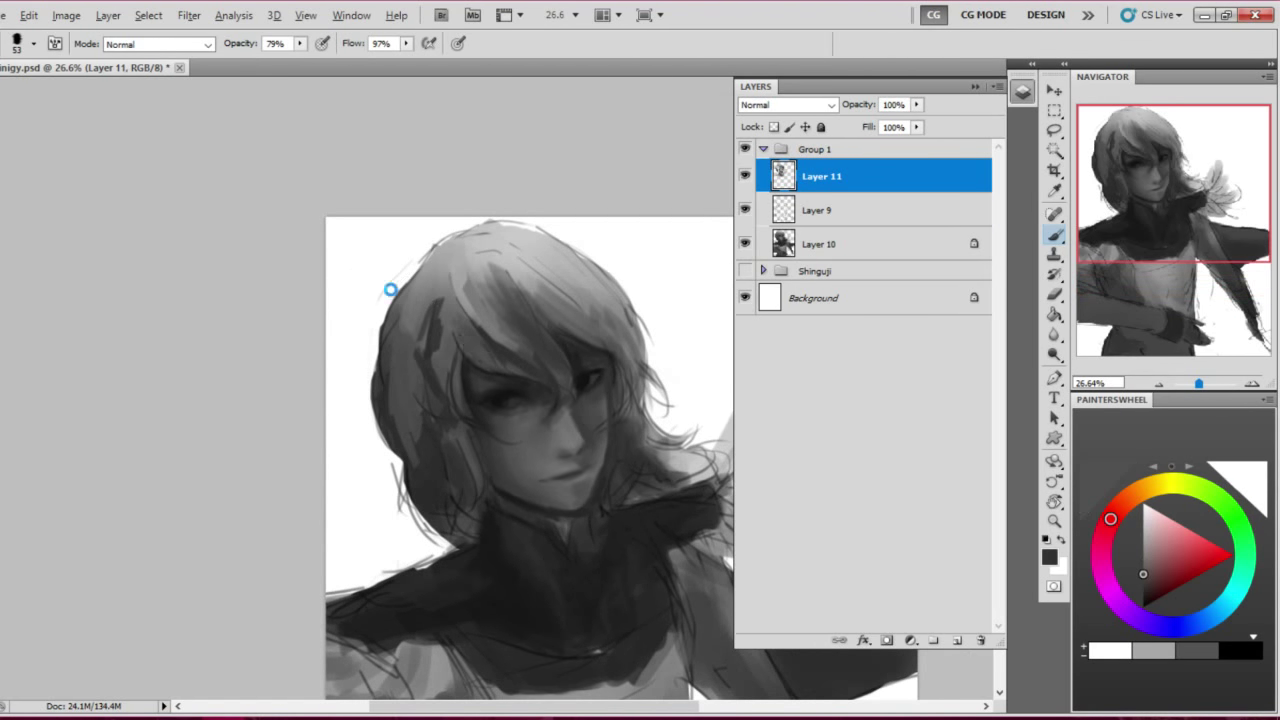
mouse_move(600, 300)
left_mouse_down()
mouse_move(570, 350)
mouse_move(570, 440)
mouse_move(540, 340)
left_mouse_up()
mouse_move(411, 241)
left_mouse_down()
mouse_move(440, 277)
mouse_move(424, 190)
left_mouse_up()
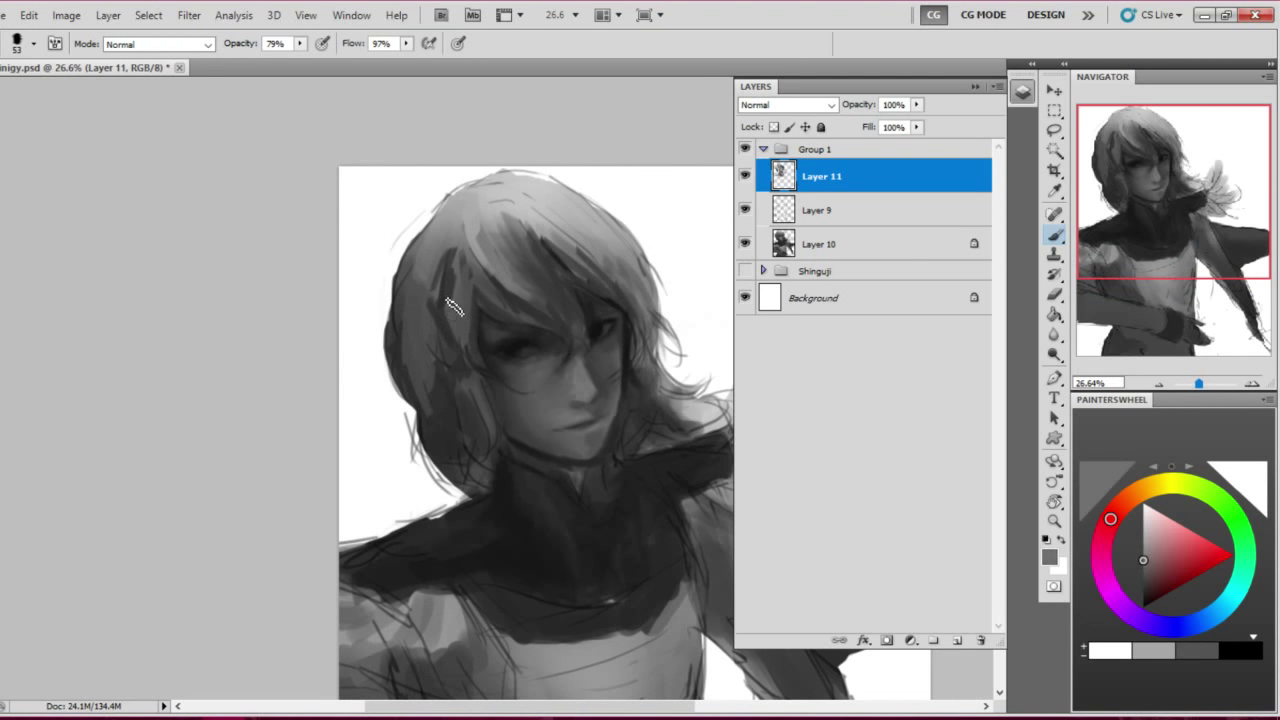
mouse_move(447, 313)
left_mouse_down()
mouse_move(390, 293)
mouse_move(464, 350)
mouse_move(517, 429)
mouse_move(485, 399)
mouse_move(494, 379)
mouse_move(550, 460)
mouse_move(437, 417)
mouse_move(420, 340)
mouse_move(443, 366)
mouse_move(385, 378)
mouse_move(350, 410)
mouse_move(346, 379)
left_mouse_up()
Deepen the hair beside the far jaw and the collar opening in sampled dark greys while the canvas is flipped horizontally
key("h")
left_click_drag(335, 433, 247, 398)
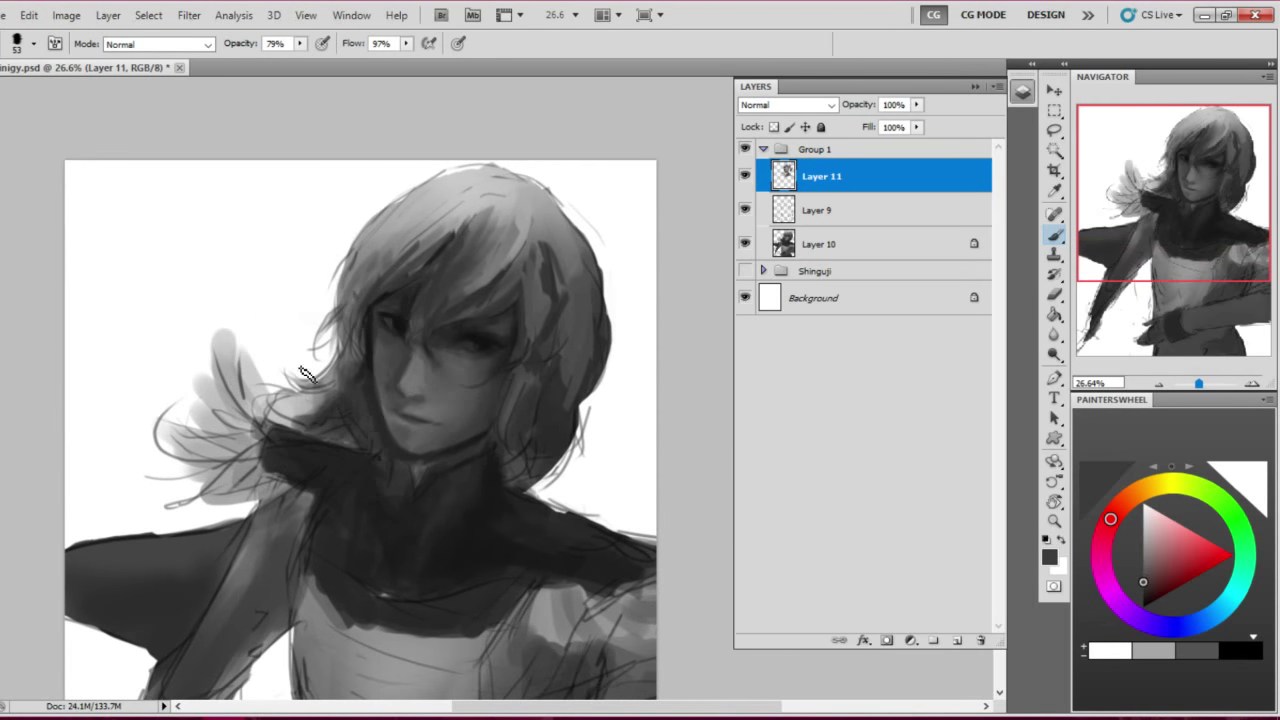
left_click(368, 290, "alt")
left_click_drag(384, 458, 386, 494)
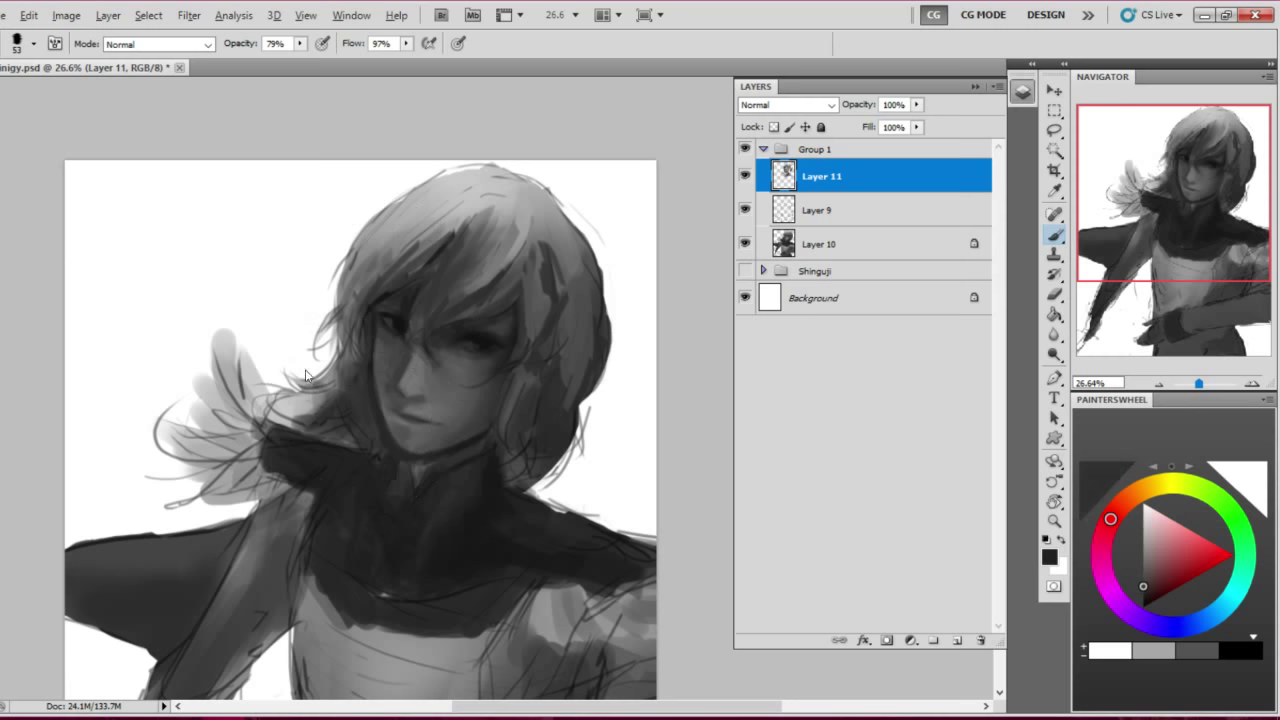
left_click(298, 340, "alt")
mouse_move(366, 378)
left_mouse_down()
mouse_move(356, 442)
mouse_move(404, 508)
left_mouse_up()
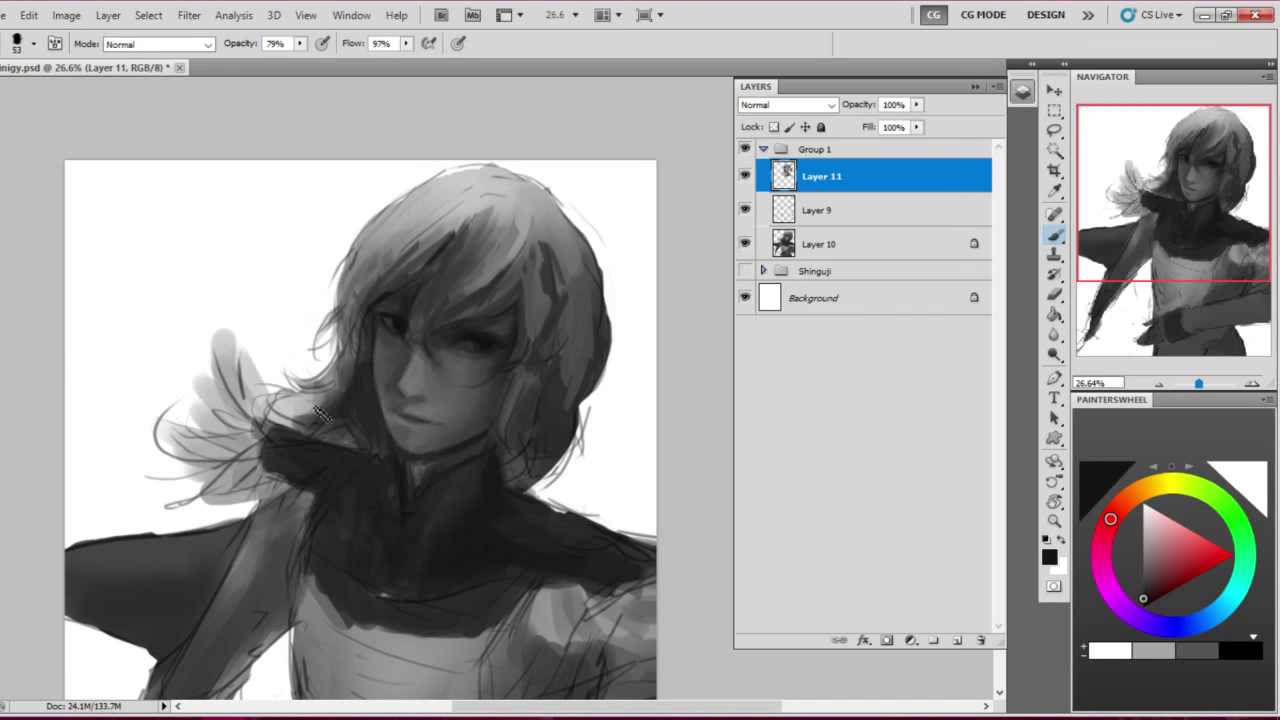
left_click_drag(410, 455, 478, 505)
left_click(378, 372, "alt")
key("ctrl+shift+h")
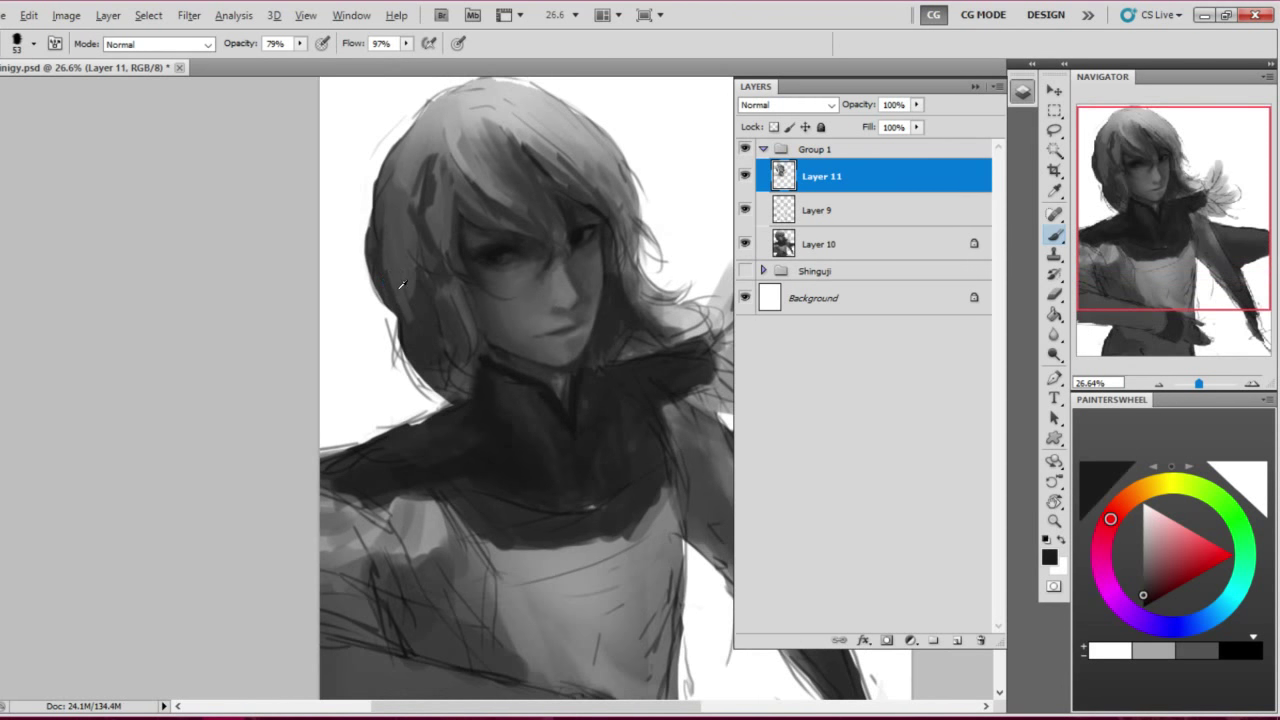
Shade the side hair below the ear and the adjoining collar in dark greys, varying the brush size between 112, 71 and 94 px
right_click(470, 313)
key("Return")
right_click(427, 303)
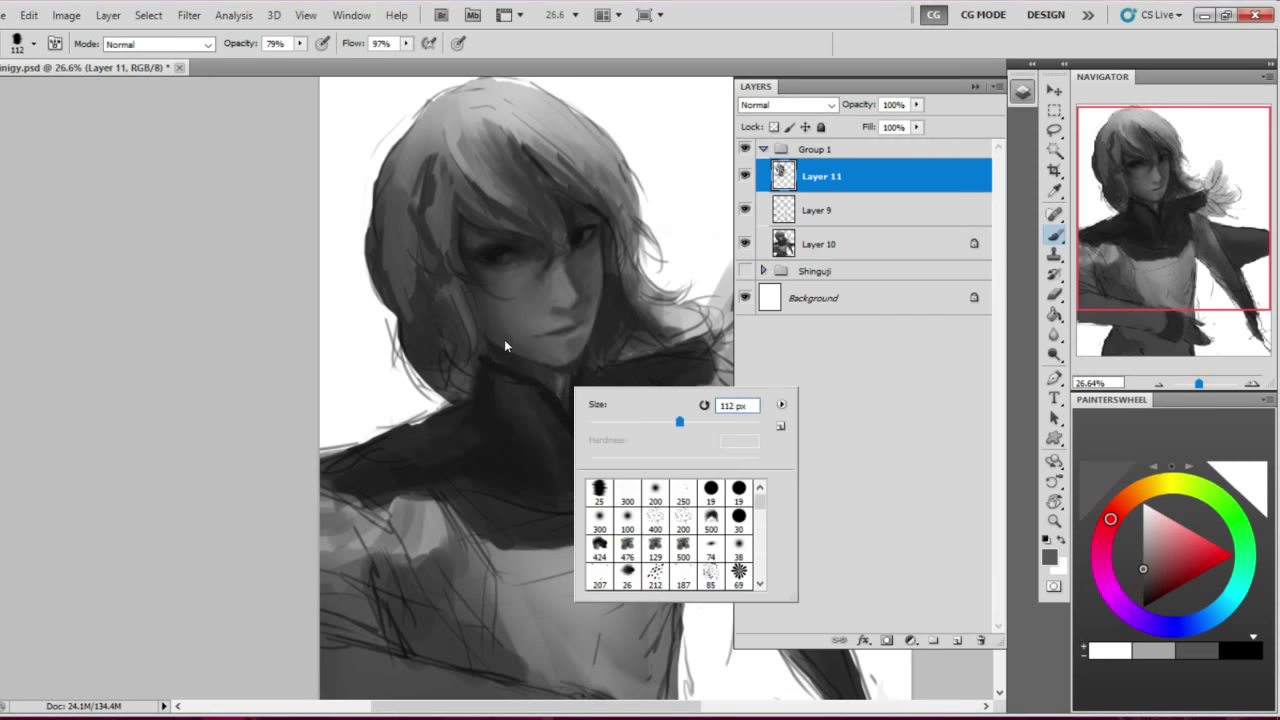
key("Return")
mouse_move(396, 380)
left_mouse_down()
mouse_move(456, 438)
mouse_move(417, 295)
mouse_move(403, 342)
left_mouse_up()
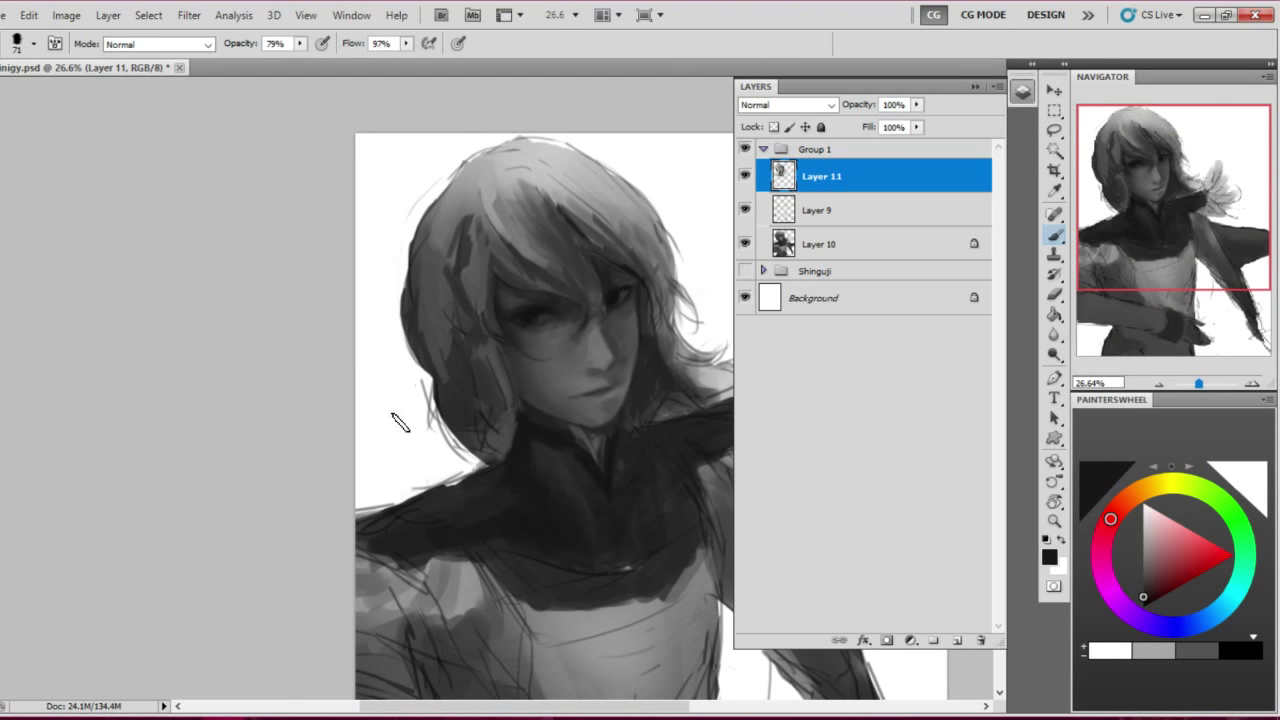
left_click_drag(394, 420, 404, 383)
right_click(418, 330)
key("Return")
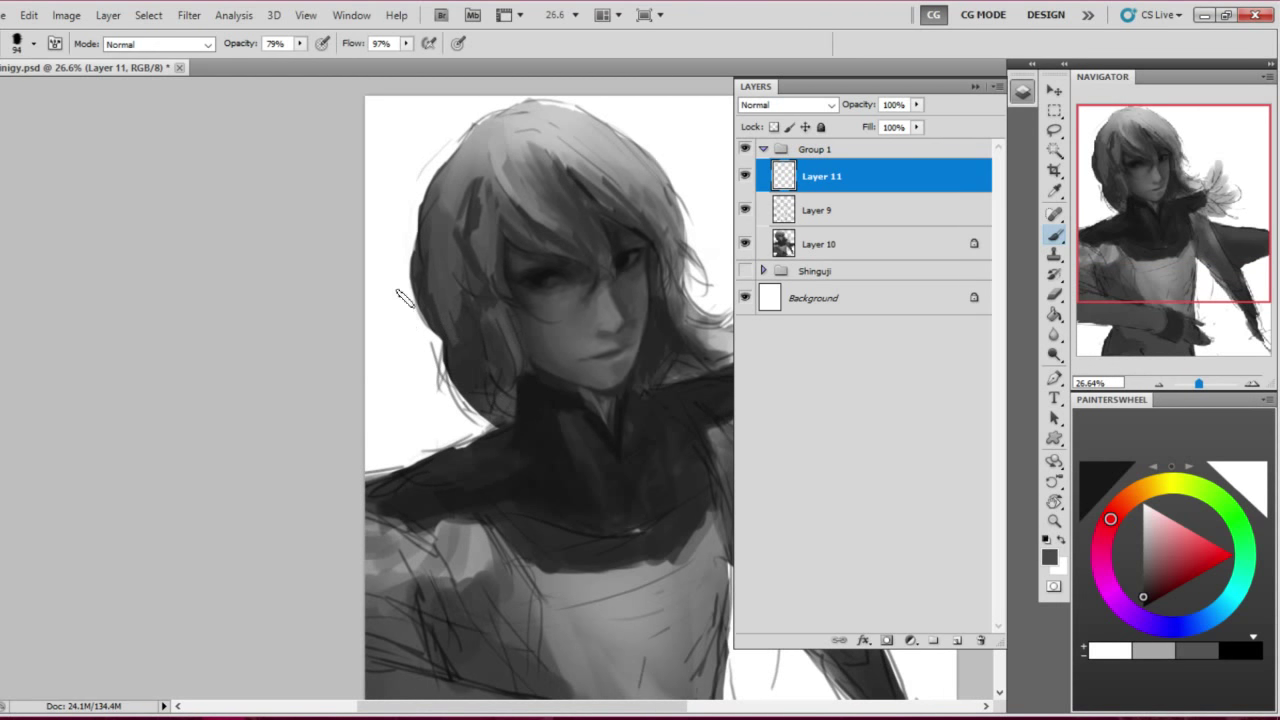
mouse_move(405, 295)
left_mouse_down()
mouse_move(400, 408)
mouse_move(424, 232)
mouse_move(377, 354)
mouse_move(467, 288)
mouse_move(340, 393)
left_mouse_up()
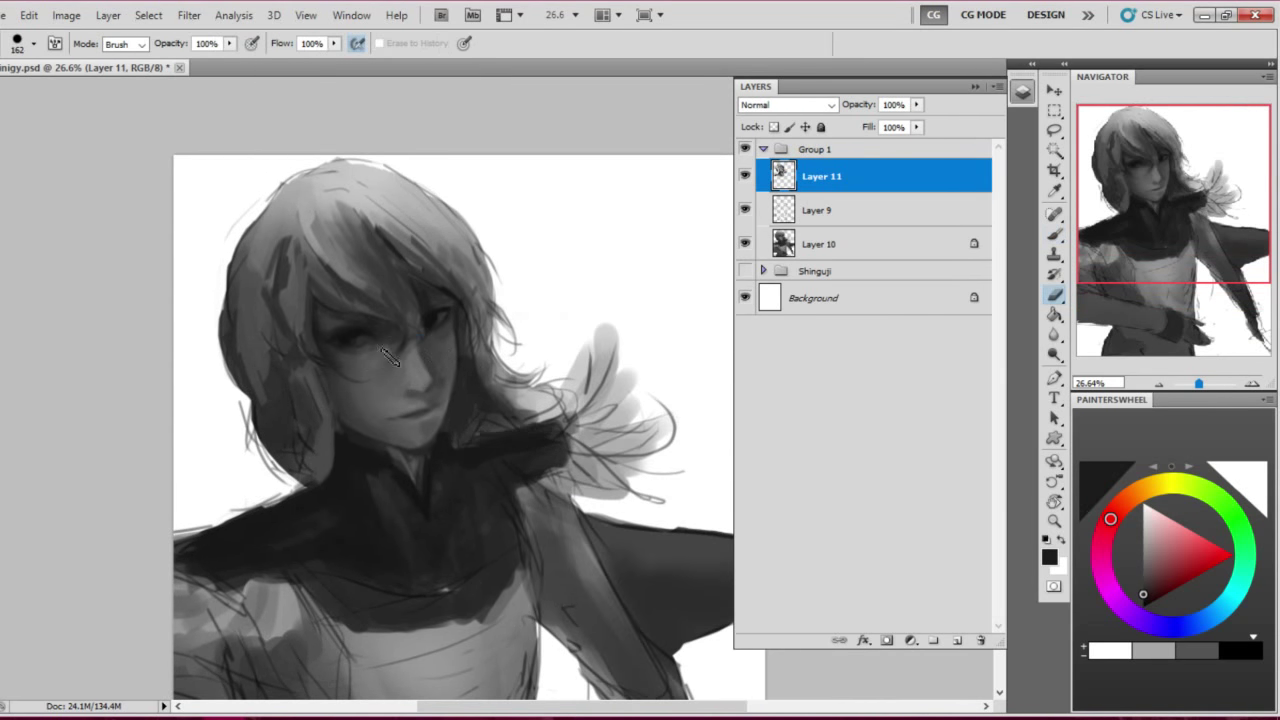
Darken the collar's outstretched end with the 64 px brush and erase part of the hair above it on Layer 10 at 162 px
left_click(520, 325, "ctrl")
left_click_drag(520, 325, 584, 247)
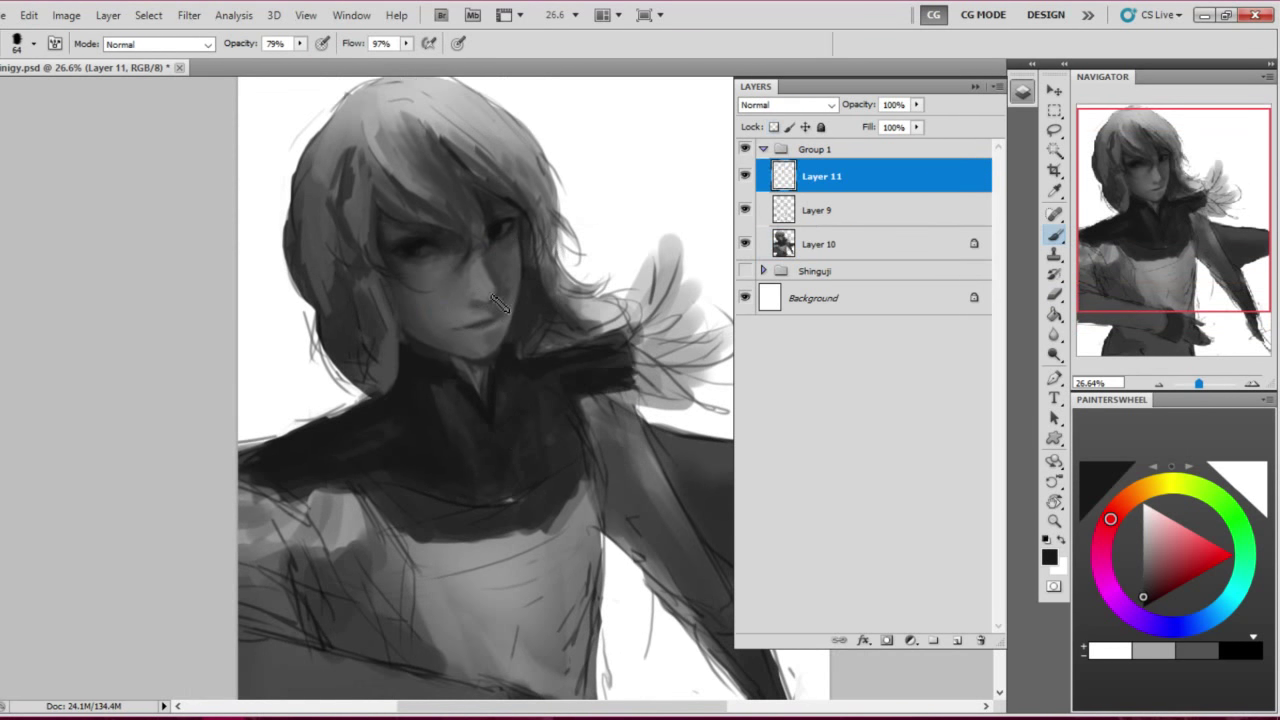
key("e")
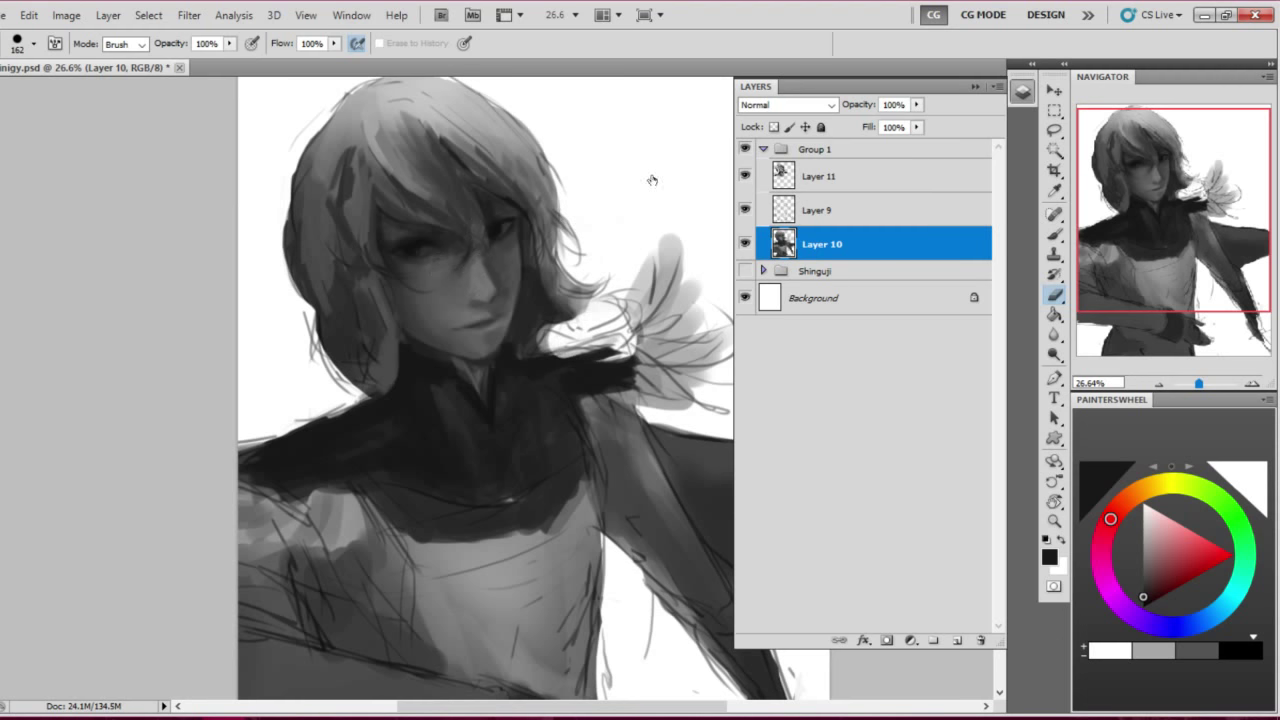
Duplicate Layer 9 to the top of the layer stack as a locked, hidden layer named Asketchy
left_click(715, 225, "ctrl")
key("ctrl+j")
key("ctrl+shift+[")
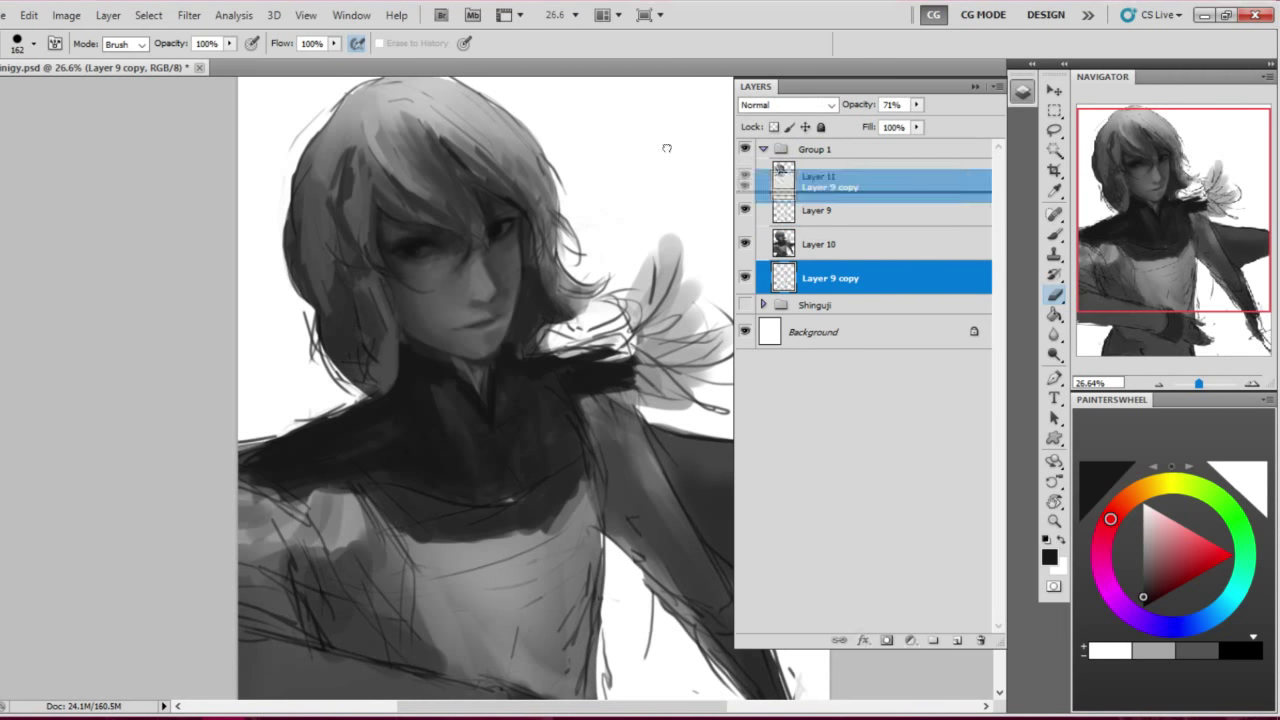
key("ctrl+shift+]")
double_click(816, 156)
type("Asketchy")
left_click(745, 156)
Merge Layer 11, Layer 9 and Layer 10 into a single layer
left_click(818, 210)
left_click(818, 278, "shift")
right_click(848, 244)
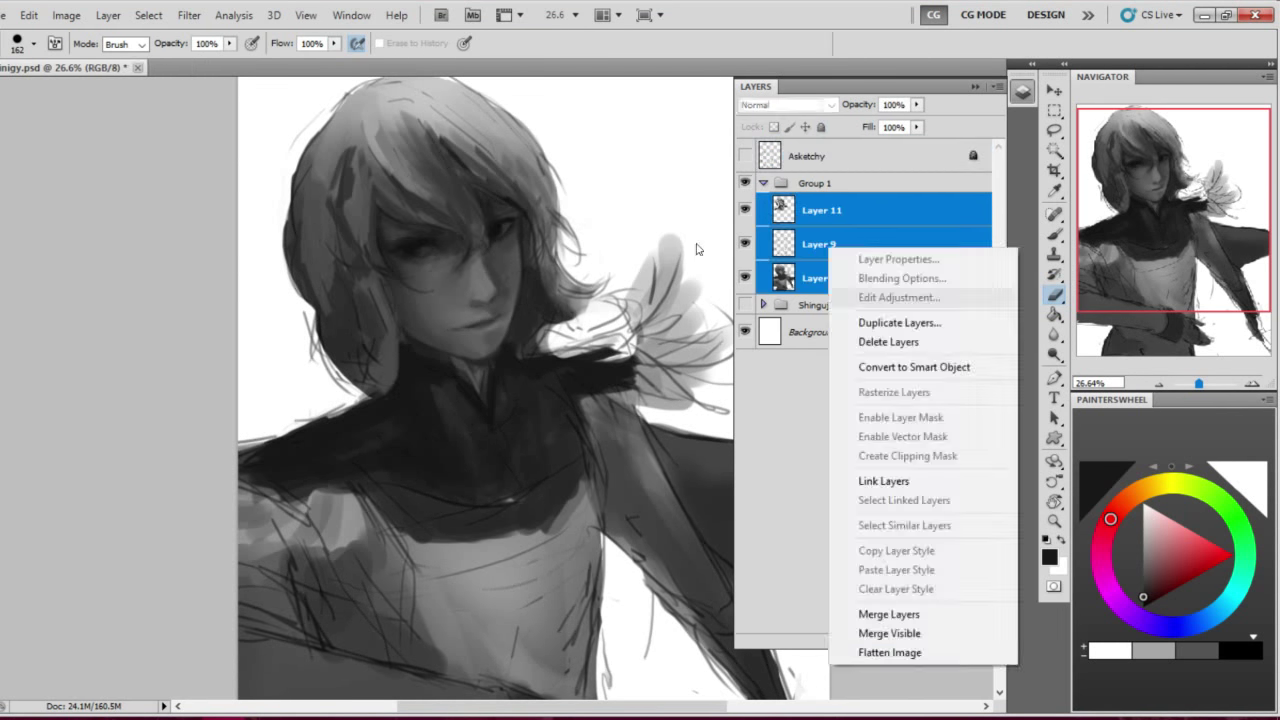
left_click(880, 522)
Erase the flicked hair ends beside the neck and the upper feathers above the collar with the 162 px eraser
left_click_drag(485, 271, 492, 308)
left_click_drag(580, 300, 630, 400)
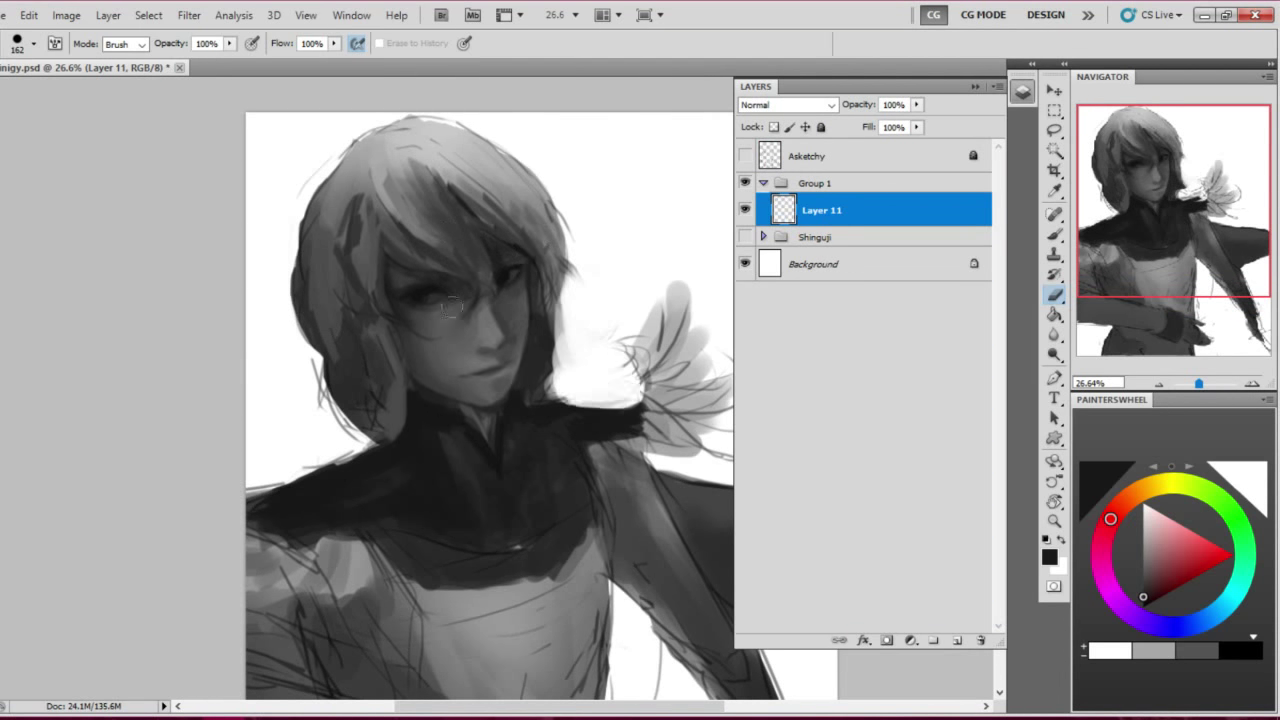
left_click_drag(620, 320, 660, 380)
mouse_move(476, 300)
left_mouse_down()
mouse_move(399, 304)
mouse_move(436, 205)
left_mouse_up()
left_click_drag(630, 200, 615, 300)
mouse_move(461, 171)
left_mouse_down()
mouse_move(491, 271)
mouse_move(337, 223)
mouse_move(516, 226)
mouse_move(451, 240)
mouse_move(429, 294)
mouse_move(443, 314)
mouse_move(531, 309)
mouse_move(435, 307)
left_mouse_up()
key("b")
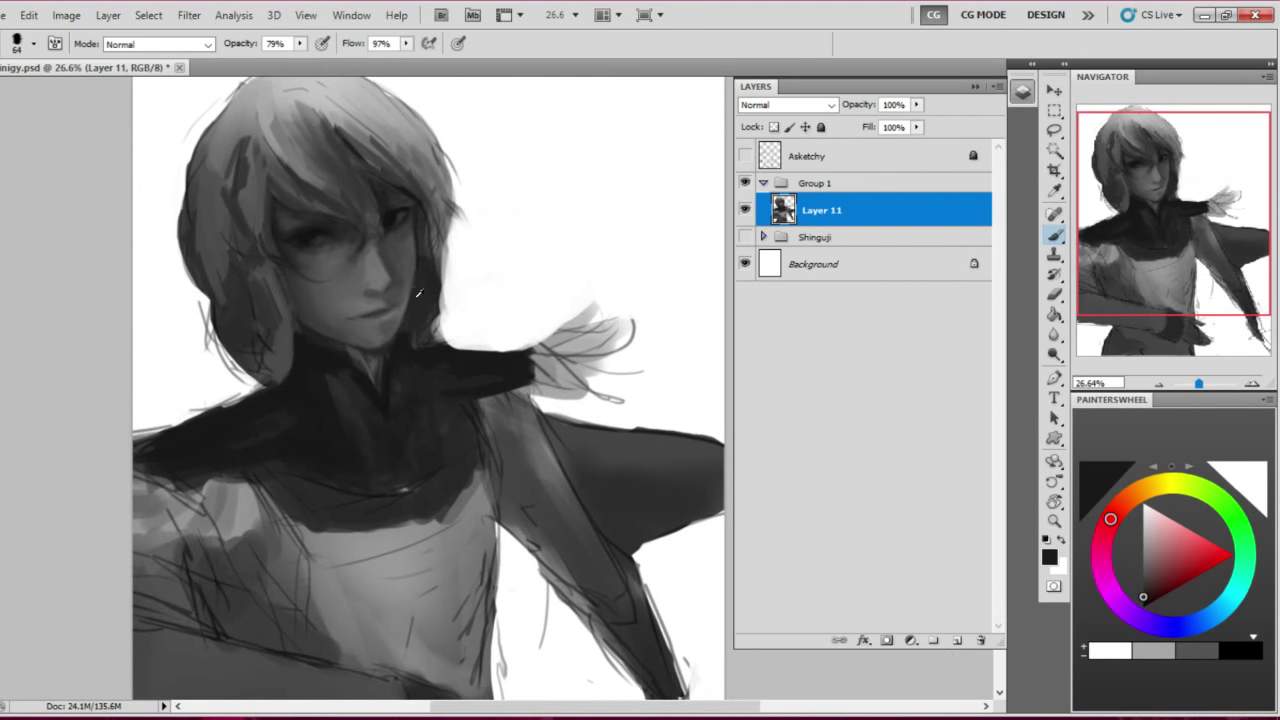
Reshape the collar's outstretched end and shade the strap below it in sampled greys with the 64 px brush, checking the flipped canvas
left_click_drag(536, 358, 556, 368)
left_click_drag(456, 345, 532, 345)
key("ctrl+z")
mouse_move(340, 300)
left_mouse_down()
mouse_move(363, 363)
mouse_move(357, 286)
mouse_move(257, 237)
mouse_move(262, 358)
mouse_move(194, 271)
left_mouse_up()
key("e")
key("b")
mouse_move(260, 374)
left_mouse_down()
mouse_move(217, 403)
mouse_move(280, 374)
mouse_move(257, 457)
left_mouse_up()
left_click(370, 560, "alt")
left_click(335, 598, "alt")
left_click_drag(353, 436, 343, 460)
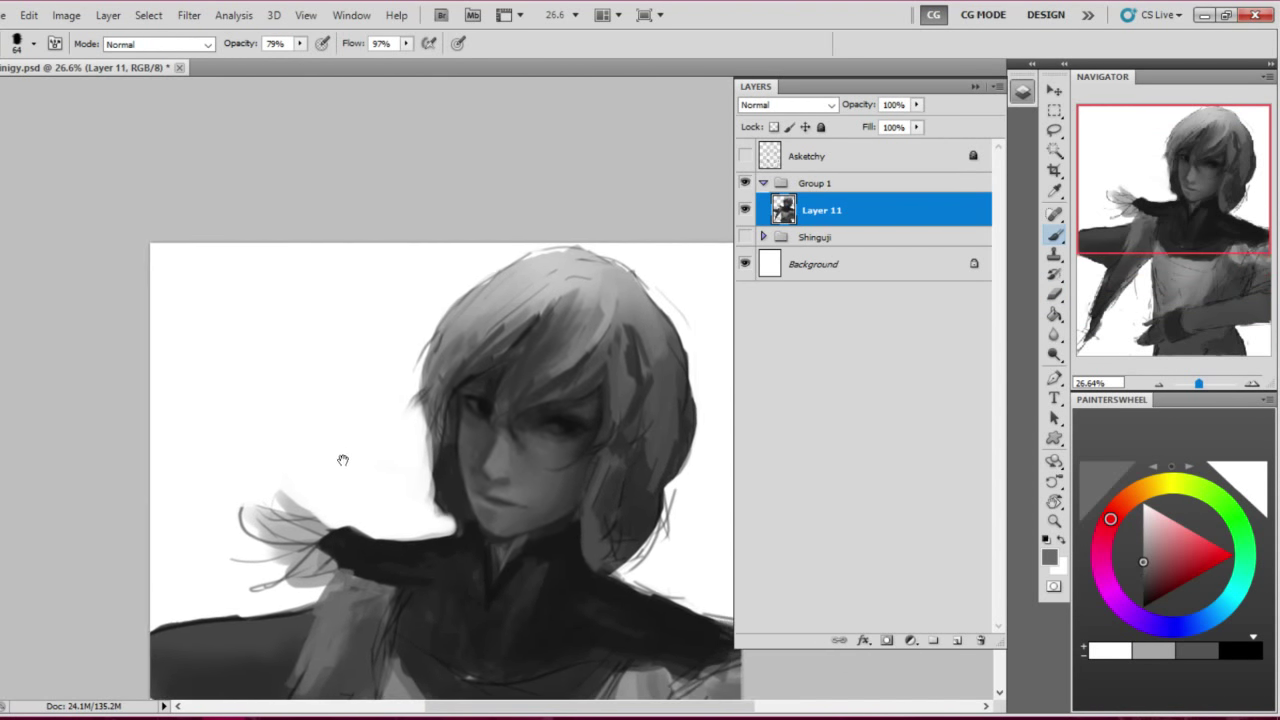